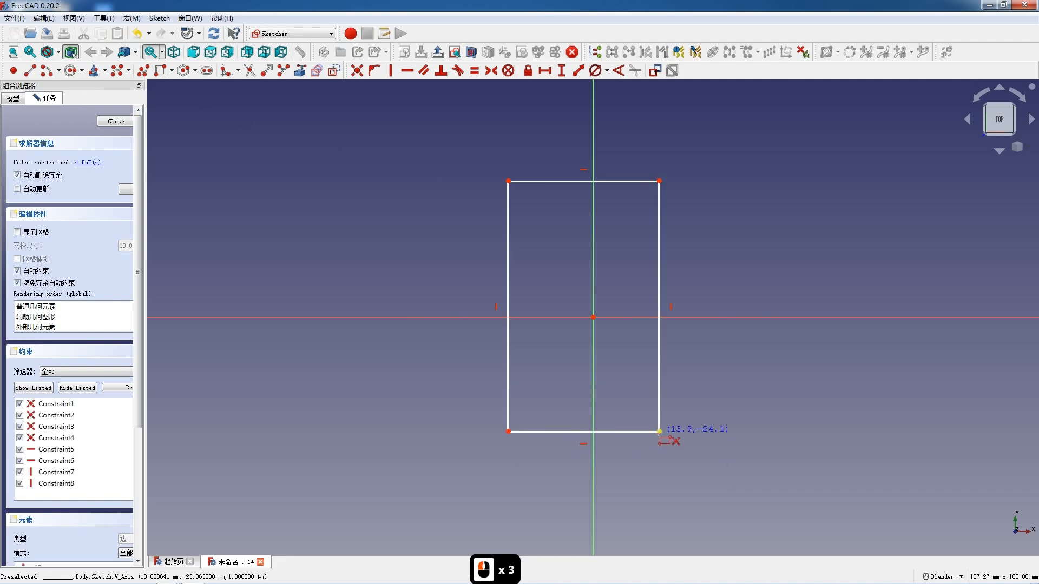
# Constrain the rectangle's two diagonally opposite corners to be symmetric about the sketch origin.
pyautogui.click(660, 432)
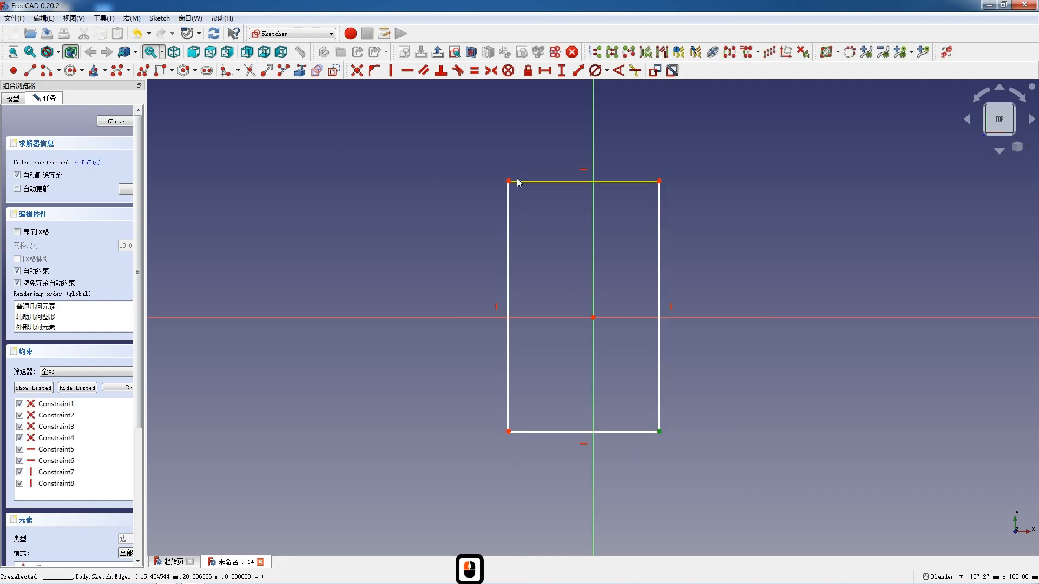
pyautogui.click(593, 317)
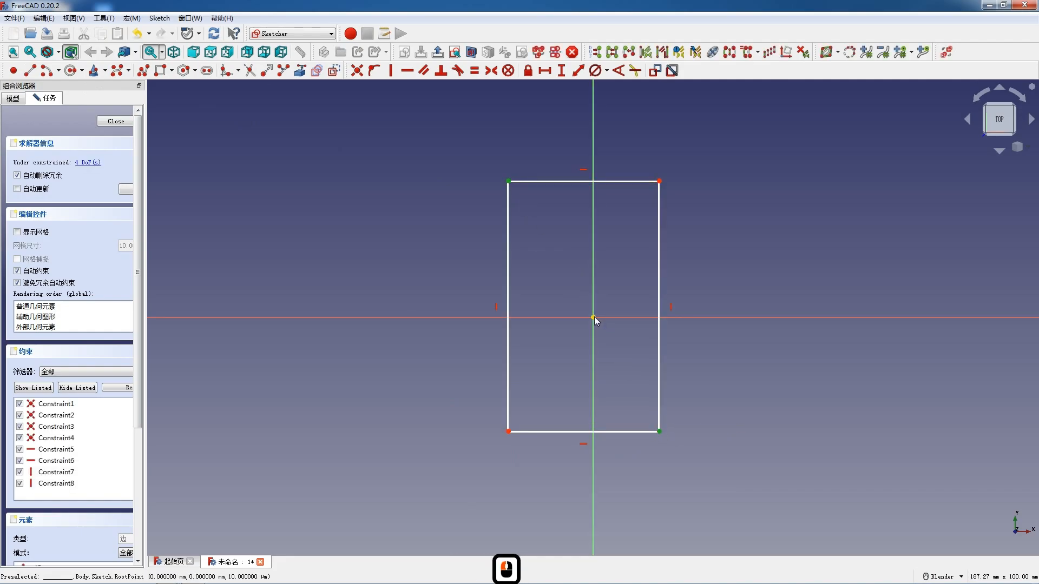
pyautogui.press('s')
# Add a horizontal dimension of 60 mm to the rectangle's bottom edge.
pyautogui.click(606, 443)
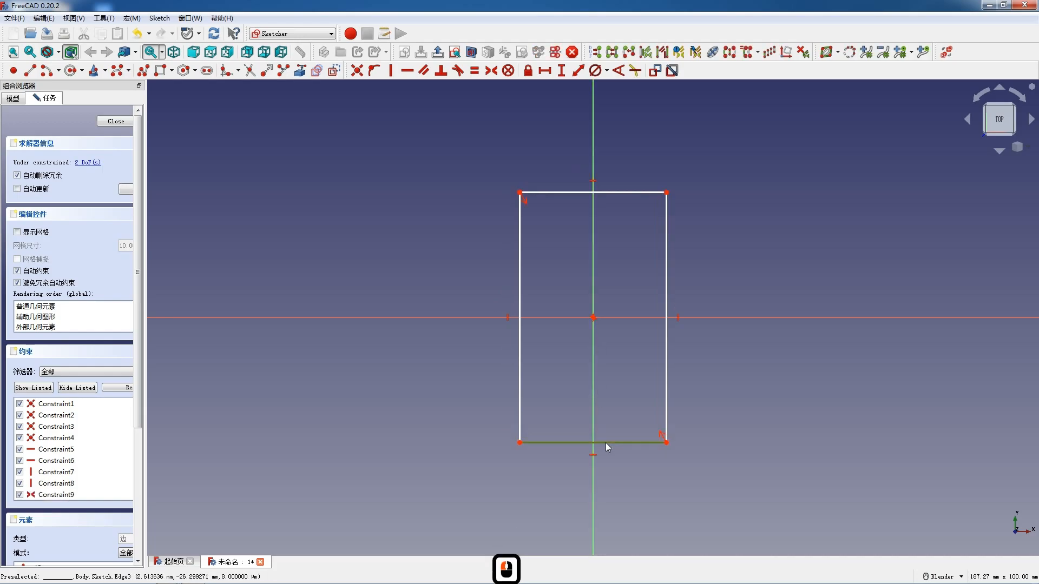
pyautogui.write('l6')
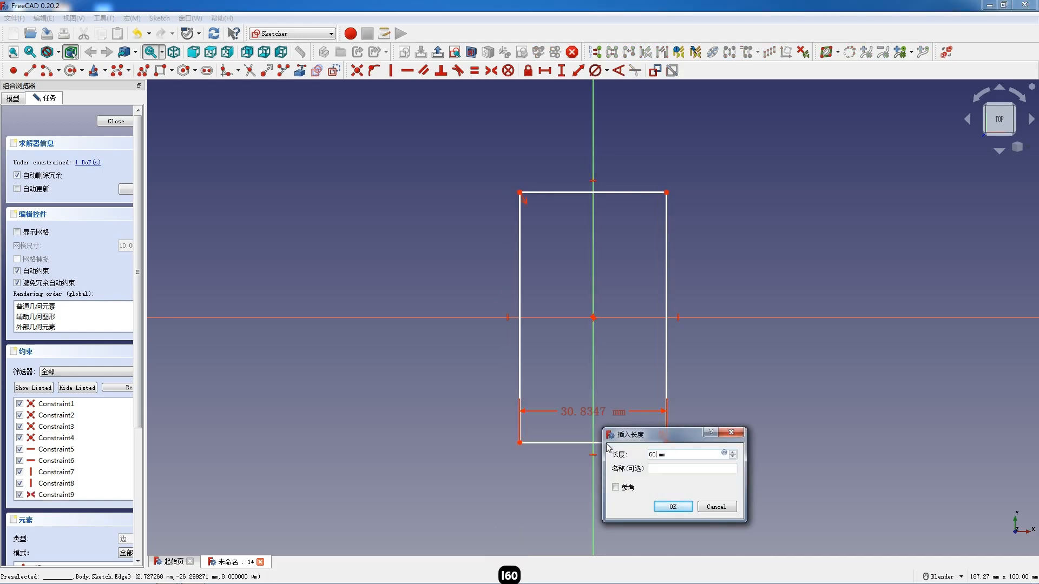
pyautogui.write('0')
pyautogui.press('Return')
# Add a vertical dimension of 128 mm to the rectangle's left edge.
pyautogui.click(620, 192)
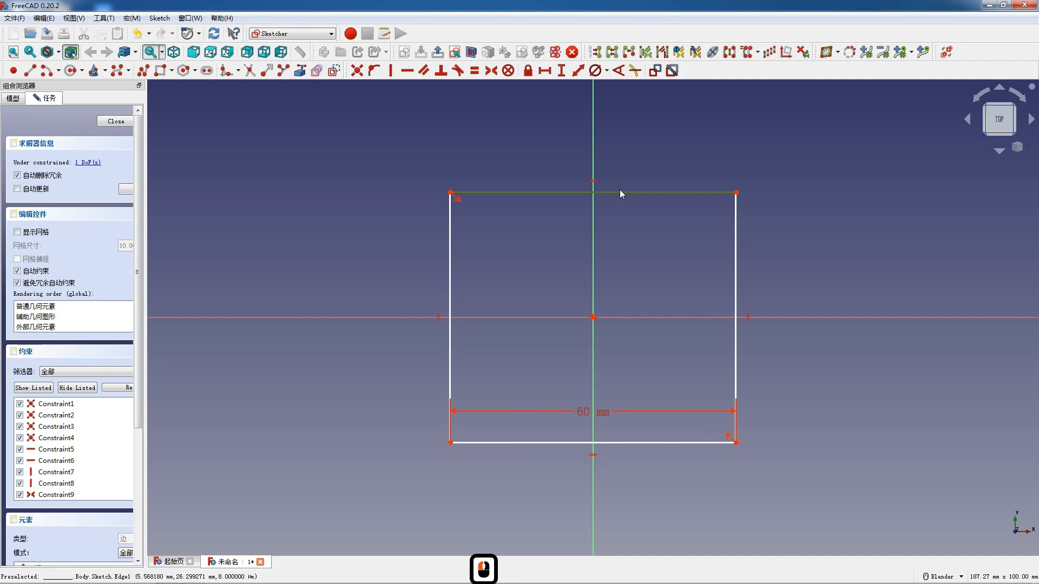
pyautogui.click(601, 238)
pyautogui.click(450, 295)
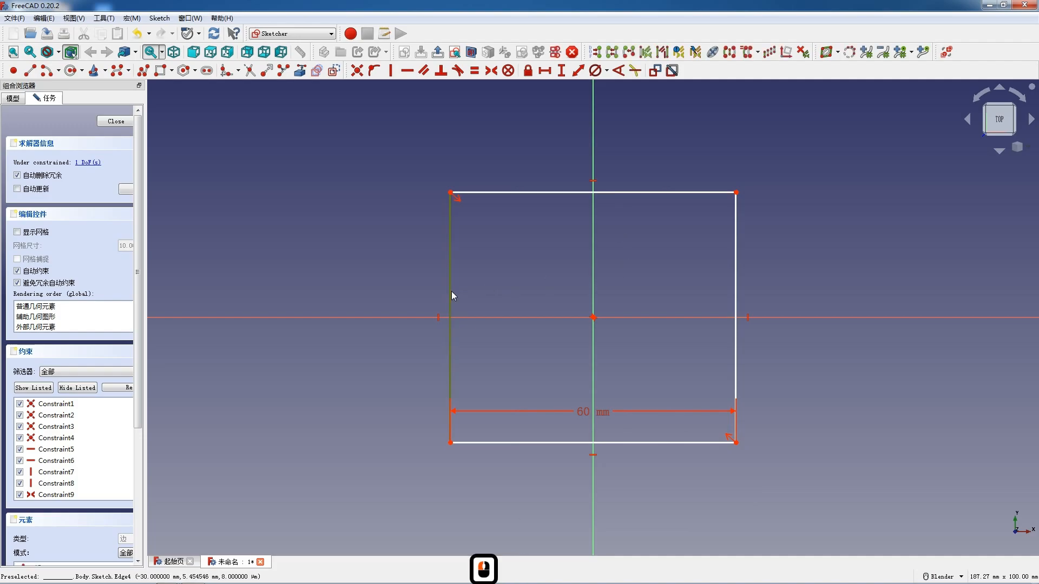
pyautogui.press('1')
pyautogui.press('2')
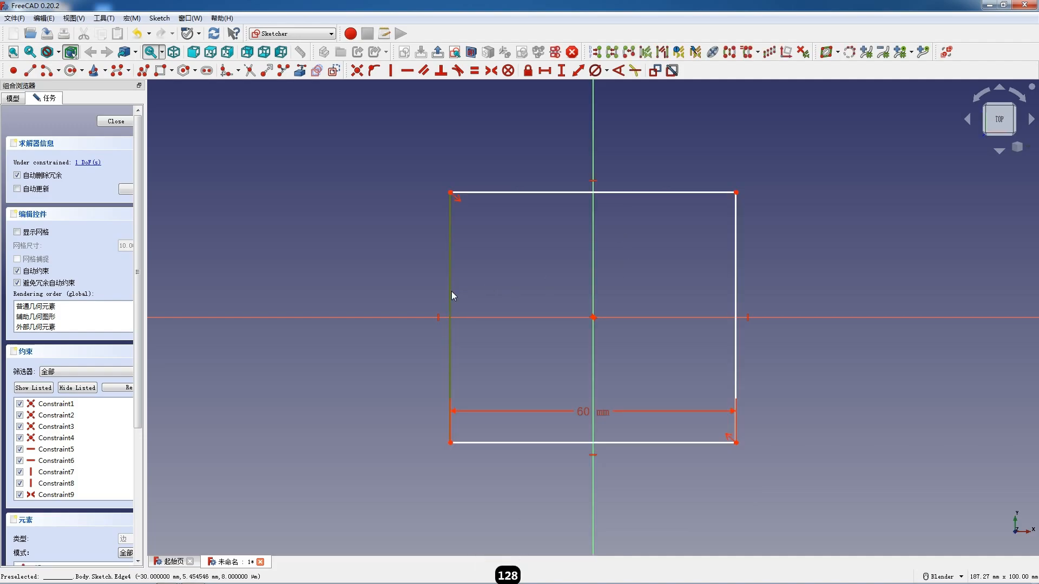
pyautogui.click(450, 299)
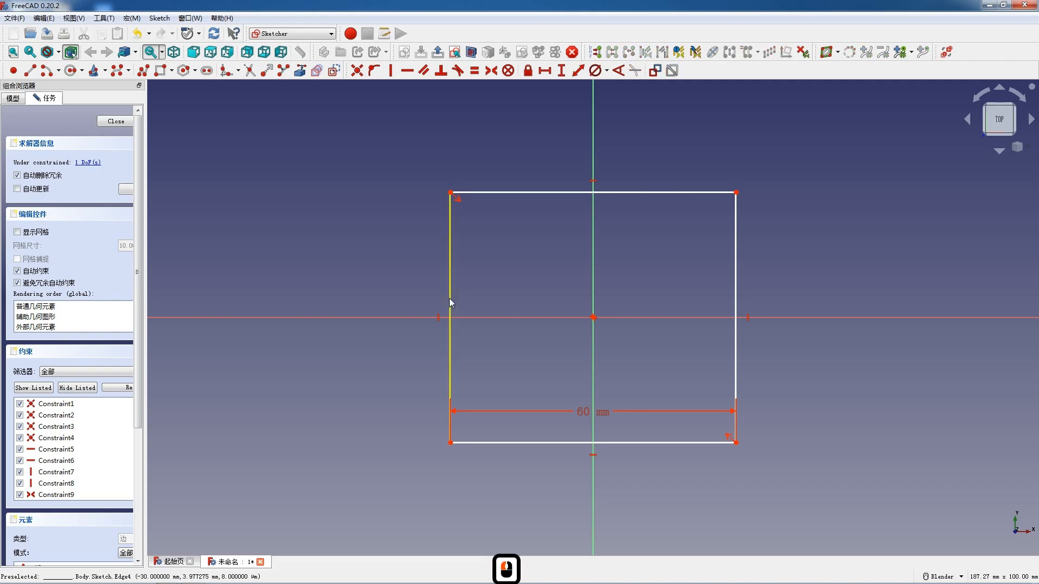
pyautogui.click(449, 298)
pyautogui.press('i')
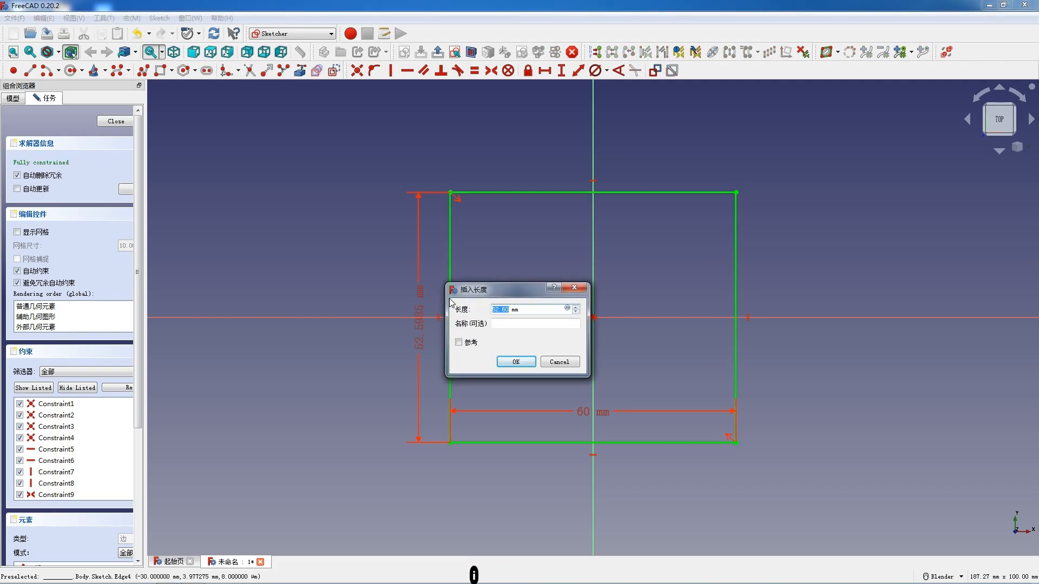
pyautogui.press('Return')
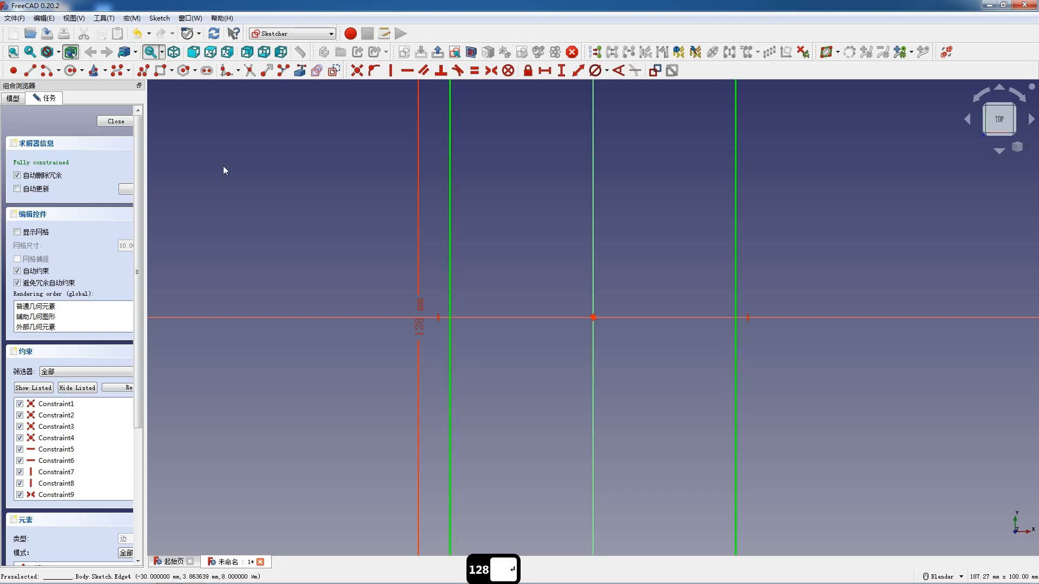
# Finish the sketch and pad the 60 × 128 mm rectangle by 12 mm.
pyautogui.click(106, 123)
pyautogui.click(206, 72)
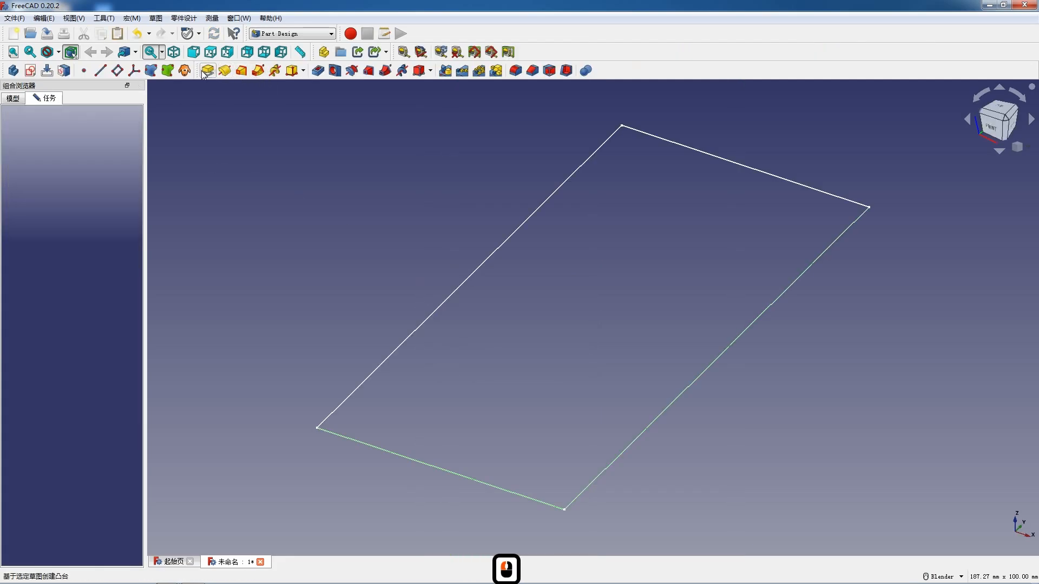
pyautogui.write('12')
pyautogui.press('Return')
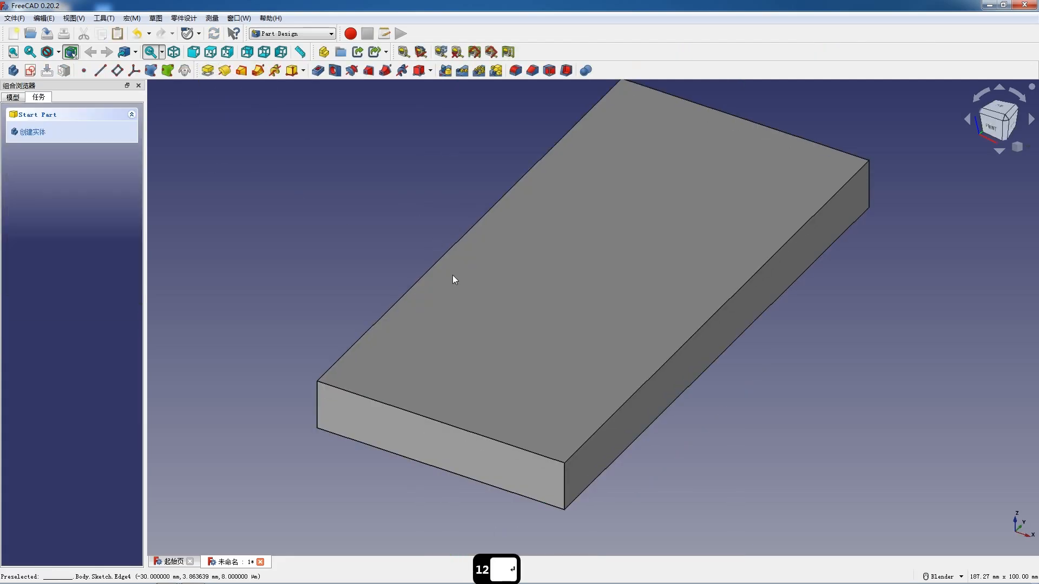
# Start a sketch on the plate's underside and draw a rectangle about 15 mm deep along its front end.
pyautogui.moveTo(429, 436); pyautogui.dragTo(530, 285, button='middle')
pyautogui.scroll(-3, 531, 285)
pyautogui.click(464, 452)
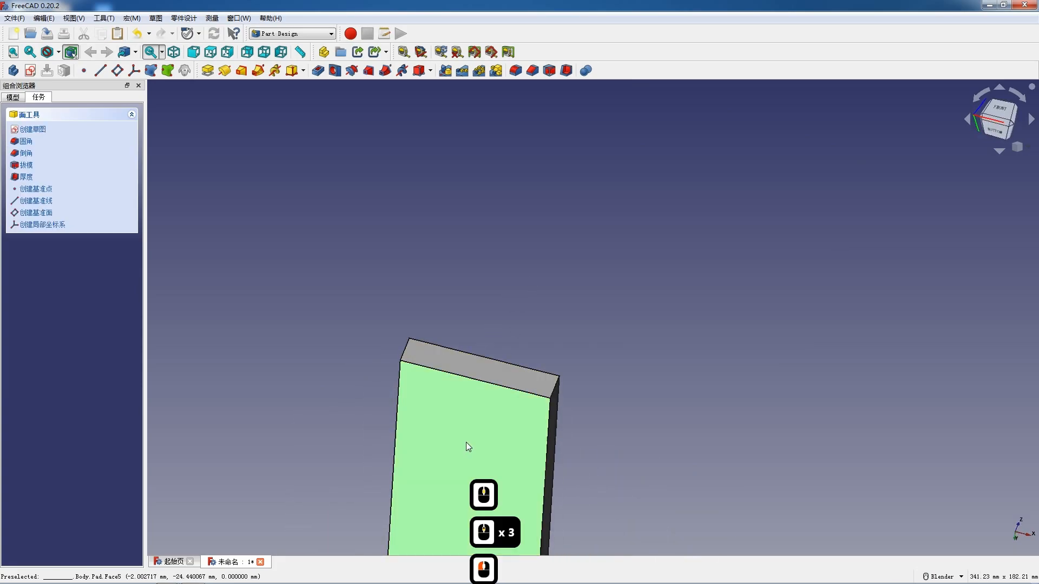
pyautogui.click(31, 70)
pyautogui.scroll(-3, 332, 186)
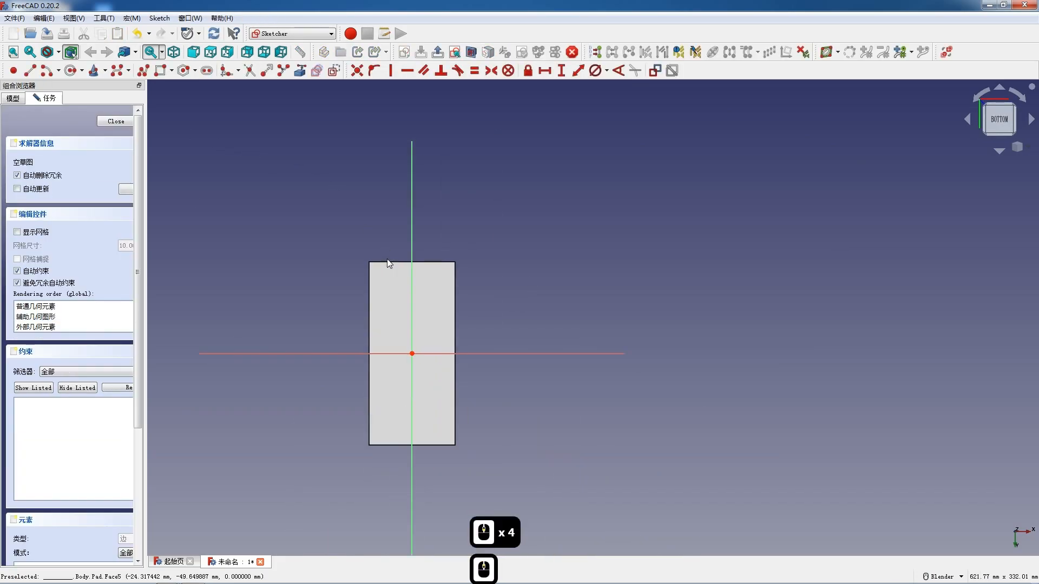
pyautogui.scroll(6, 395, 276)
pyautogui.click(160, 70)
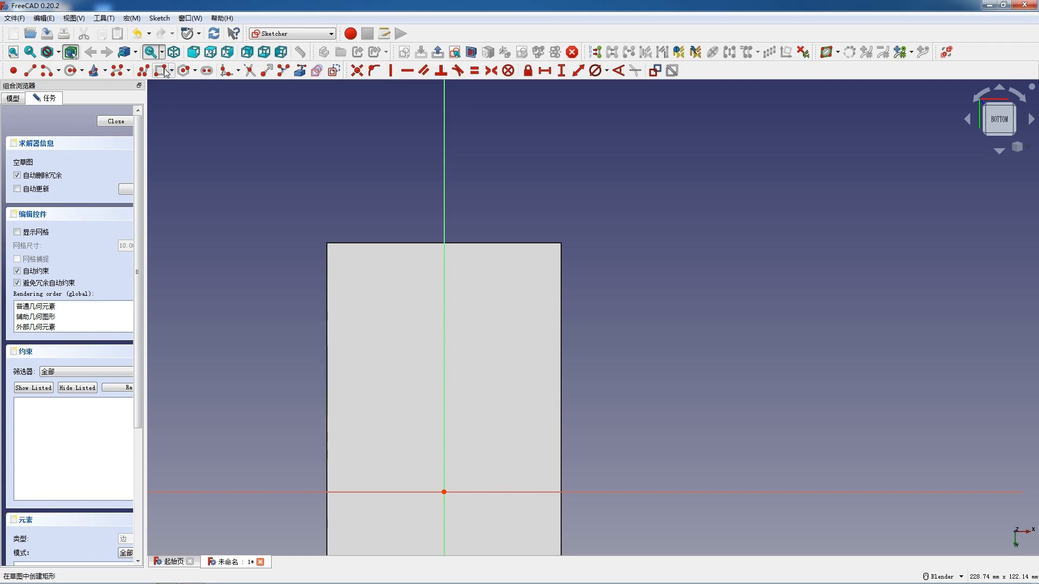
pyautogui.click(325, 242)
pyautogui.click(550, 301)
pyautogui.press('Escape')
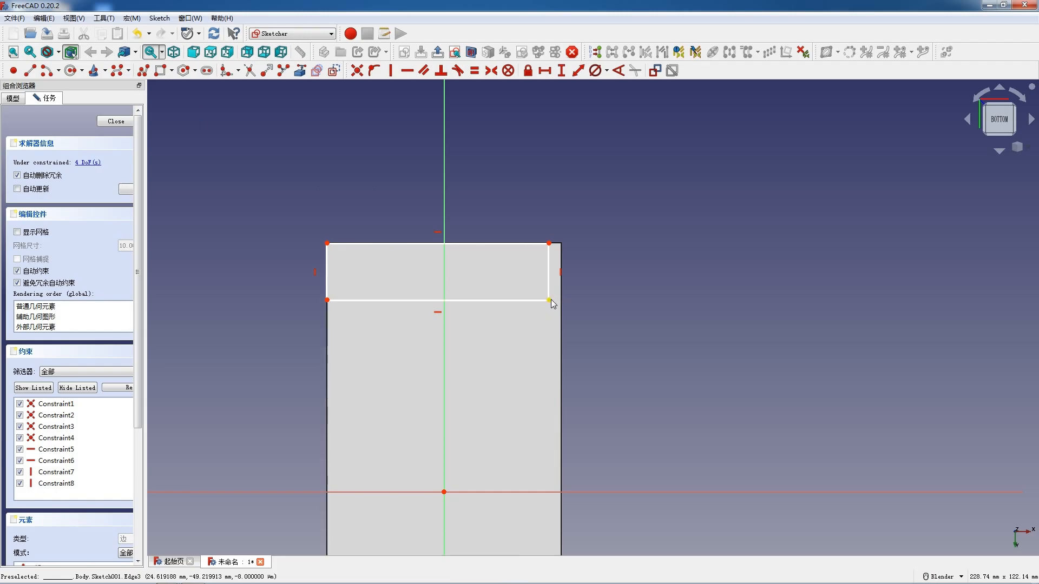
# Make the rectangle's two inner corners symmetric about the vertical sketch axis.
pyautogui.click(549, 301)
pyautogui.click(327, 300)
pyautogui.click(443, 288)
pyautogui.press('s')
pyautogui.press('s')
# Add a horizontal dimension of 60 mm to the end rectangle's inner edge.
pyautogui.click(454, 301)
pyautogui.write('l')
pyautogui.write('6')
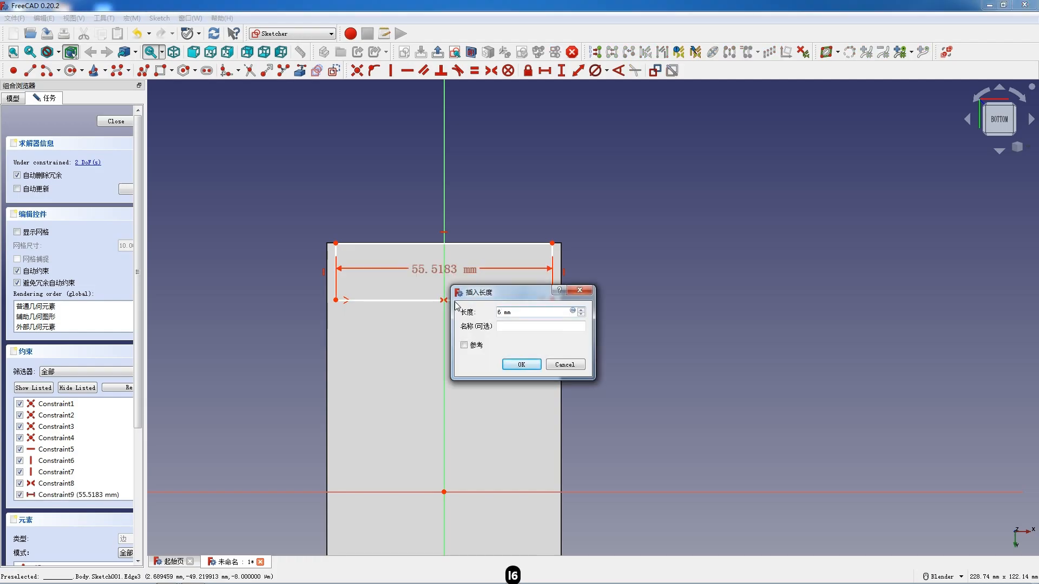
pyautogui.write('0')
pyautogui.press('Return')
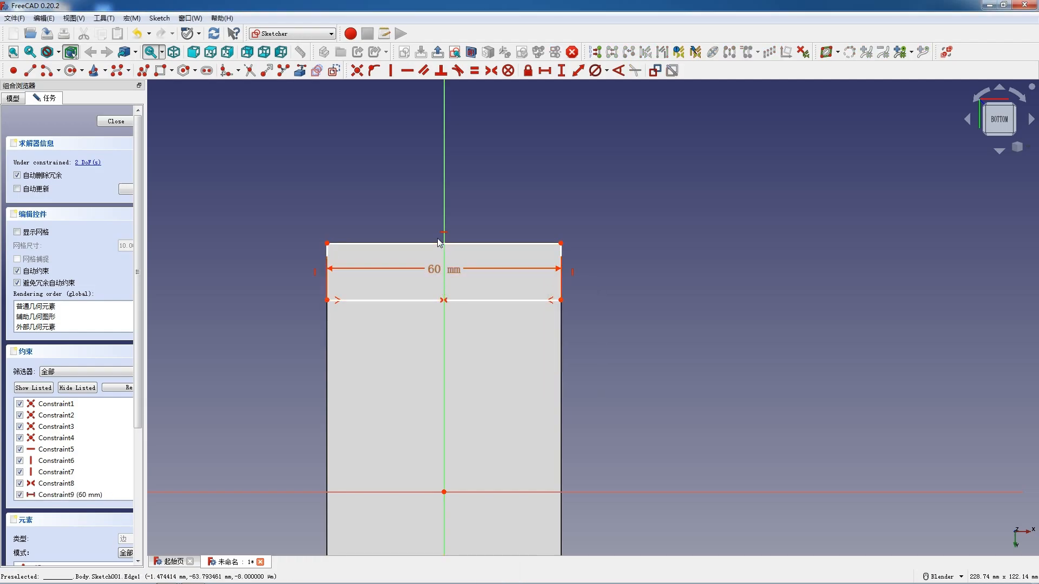
# Reference the plate's end edge as external geometry and make the rectangle's outer corners coincident with its endpoints.
pyautogui.moveTo(441, 244); pyautogui.dragTo(443, 253)
pyautogui.click(300, 71)
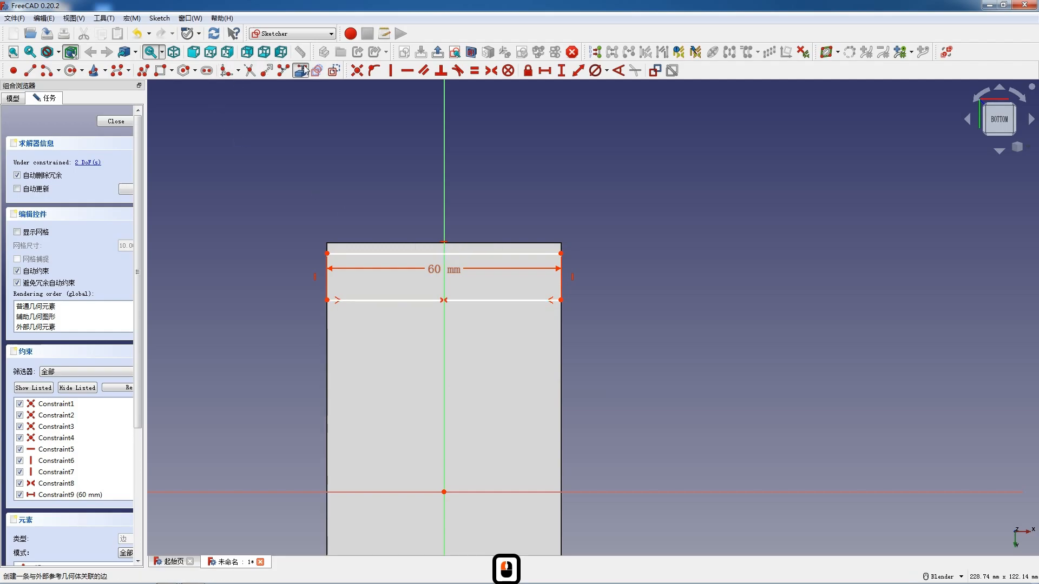
pyautogui.press('Escape')
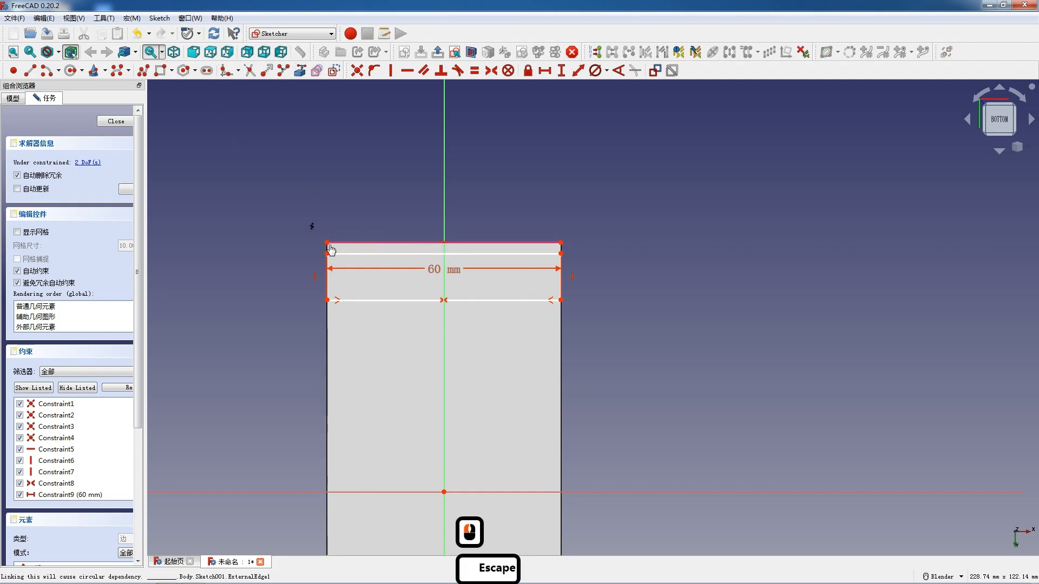
pyautogui.hotkey('ctrl', 'z')
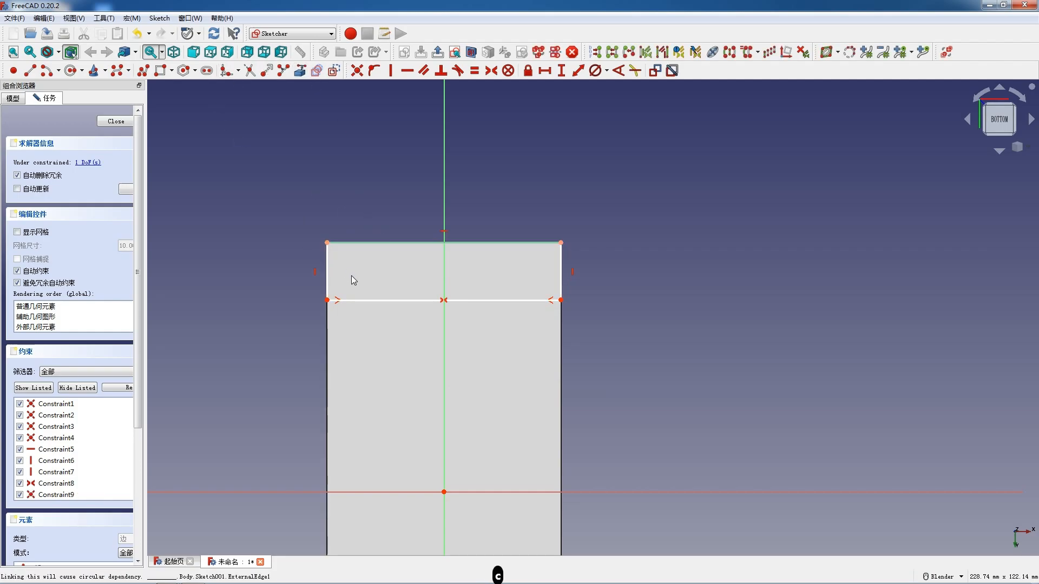
# Add a vertical dimension of 10 mm to the end rectangle's side edge.
pyautogui.click(327, 281)
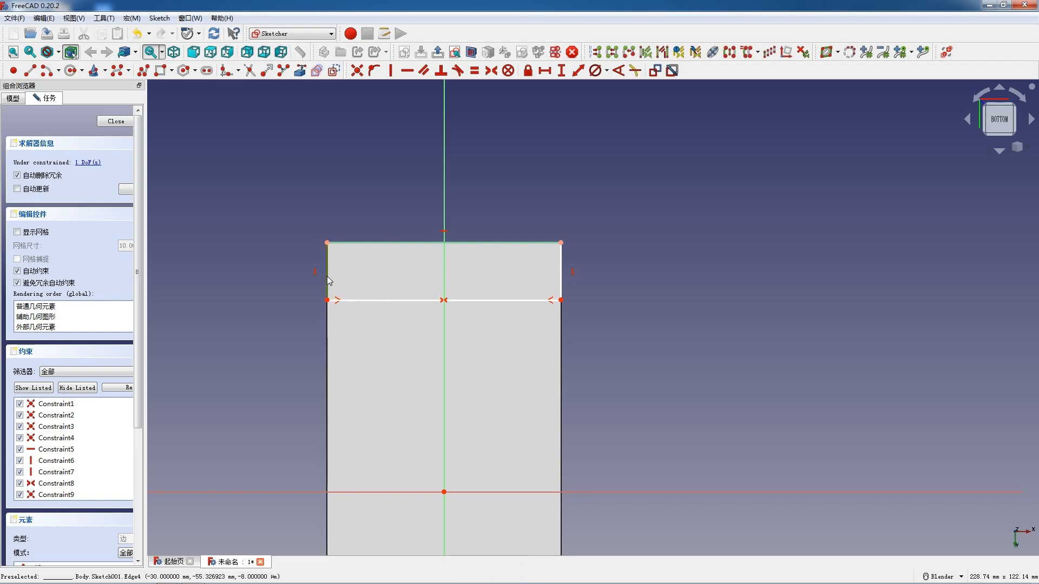
pyautogui.write('i1')
pyautogui.write('0')
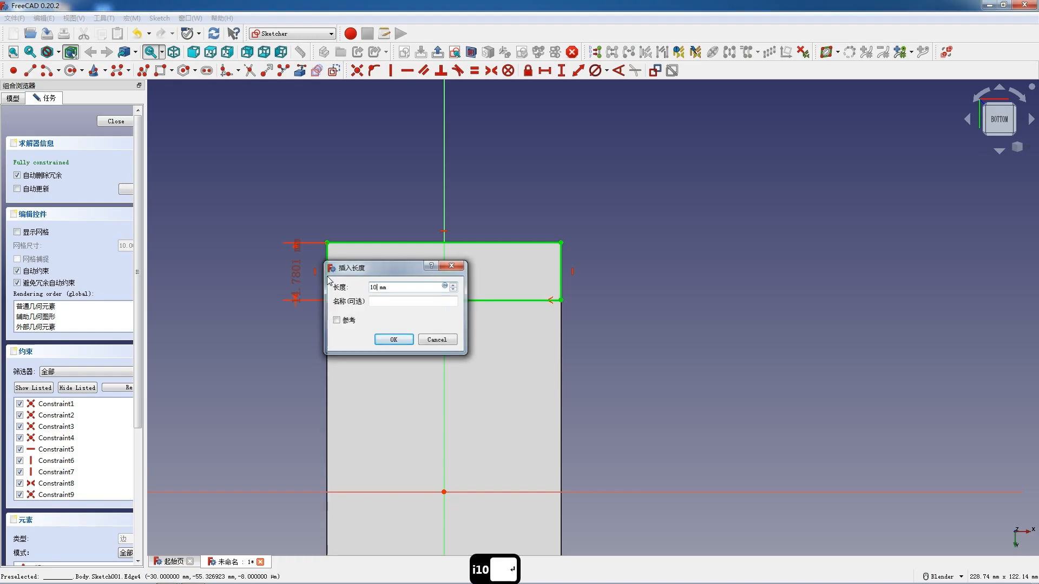
pyautogui.press('Return')
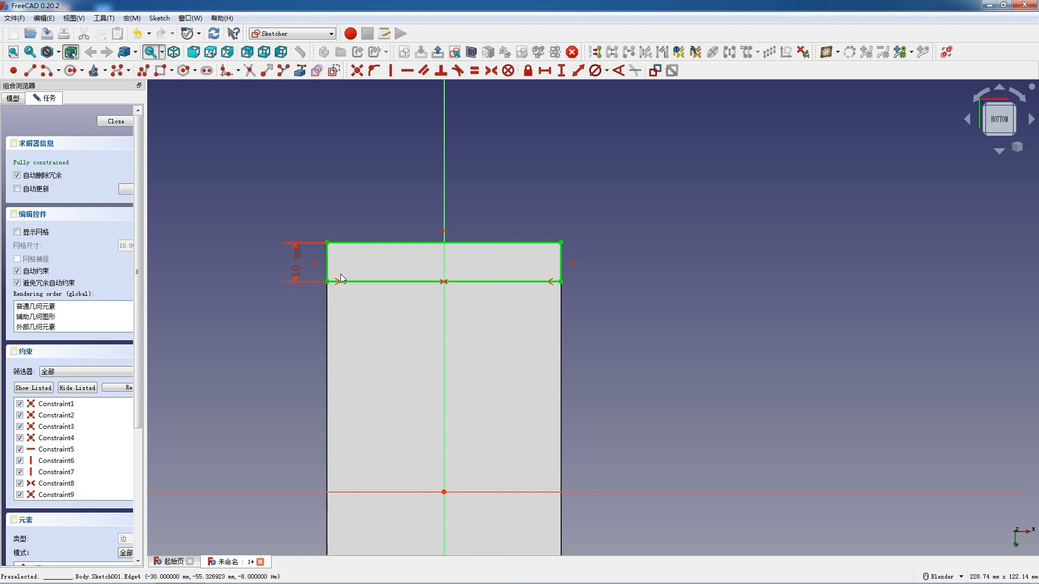
# Finish the sketch and pad the end strip 9 mm downward from the plate's underside.
pyautogui.scroll(-1, 381, 237)
pyautogui.click(125, 120)
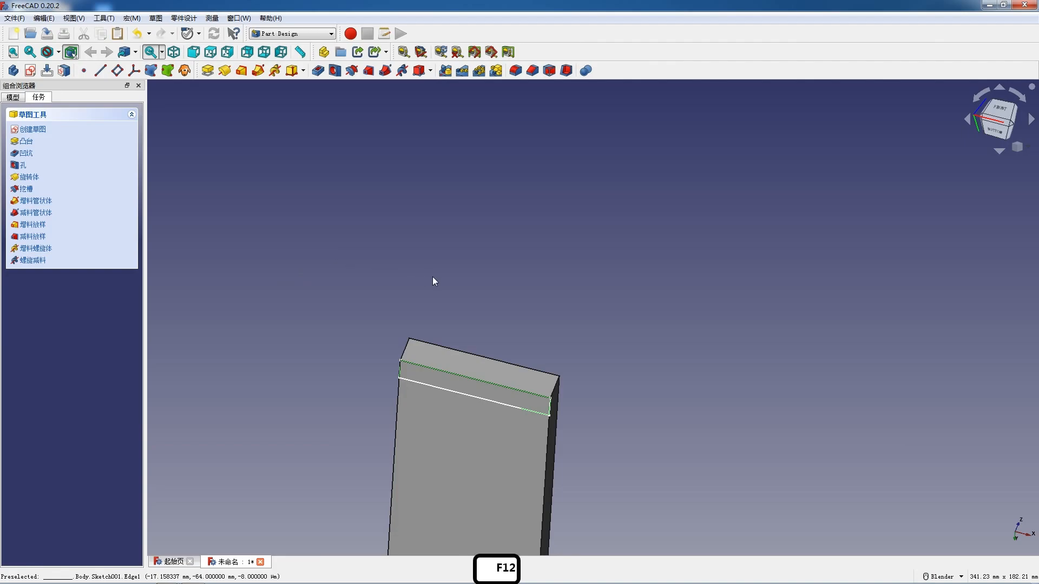
pyautogui.click(207, 70)
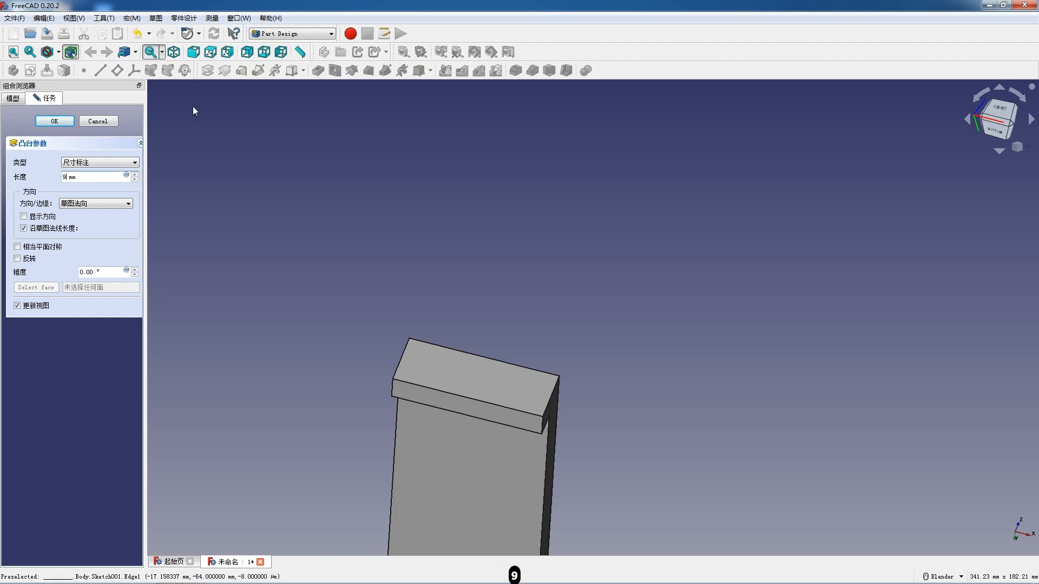
pyautogui.press('Return')
# Start a sketch on the plate's top face and draw a circle about 30 mm in diameter, centred on the vertical axis near the front end.
pyautogui.moveTo(512, 251); pyautogui.dragTo(533, 416, button='middle')
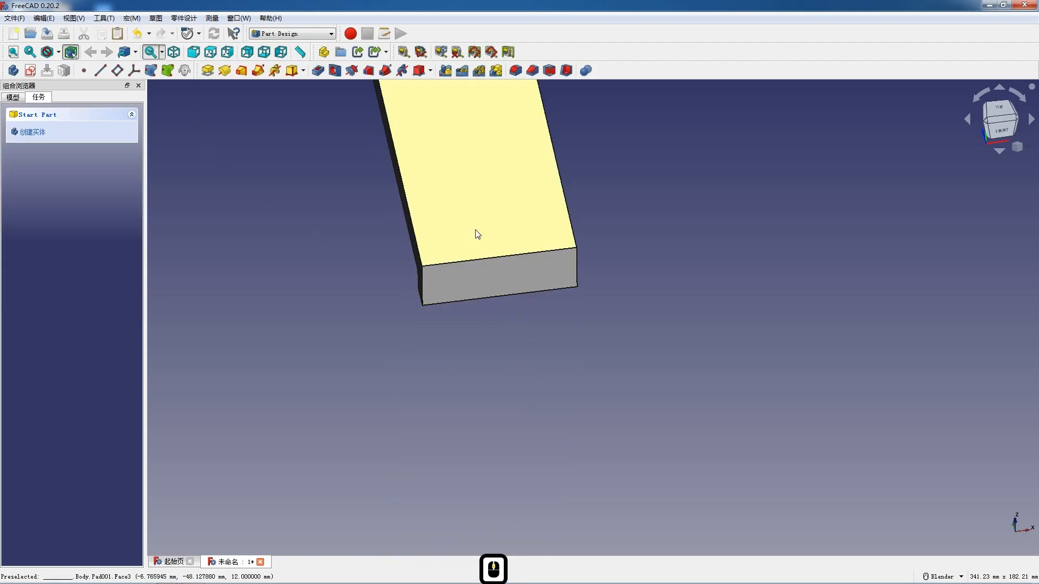
pyautogui.click(476, 233)
pyautogui.moveTo(431, 280); pyautogui.dragTo(501, 224, button='middle')
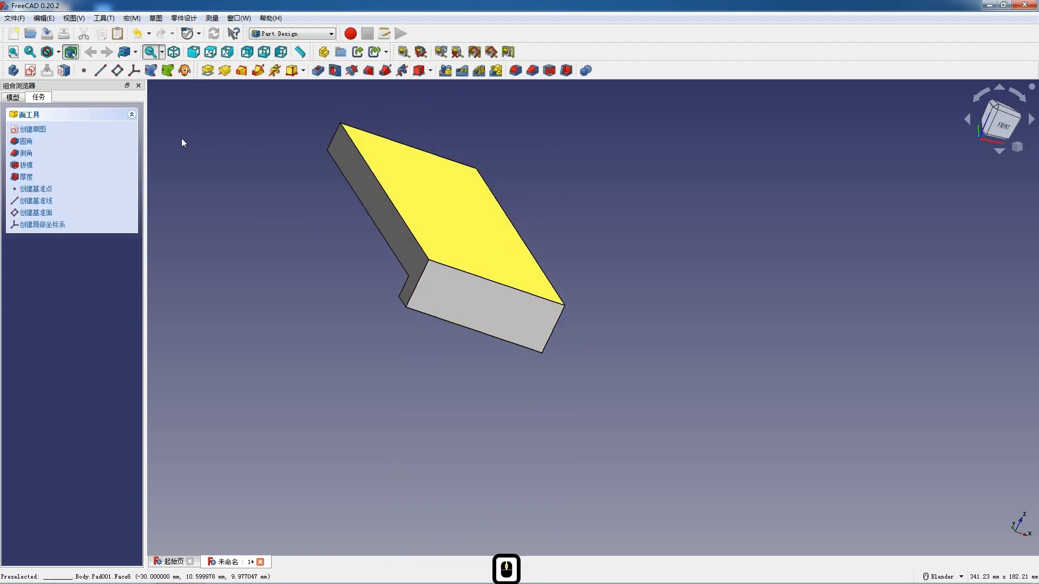
pyautogui.click(30, 70)
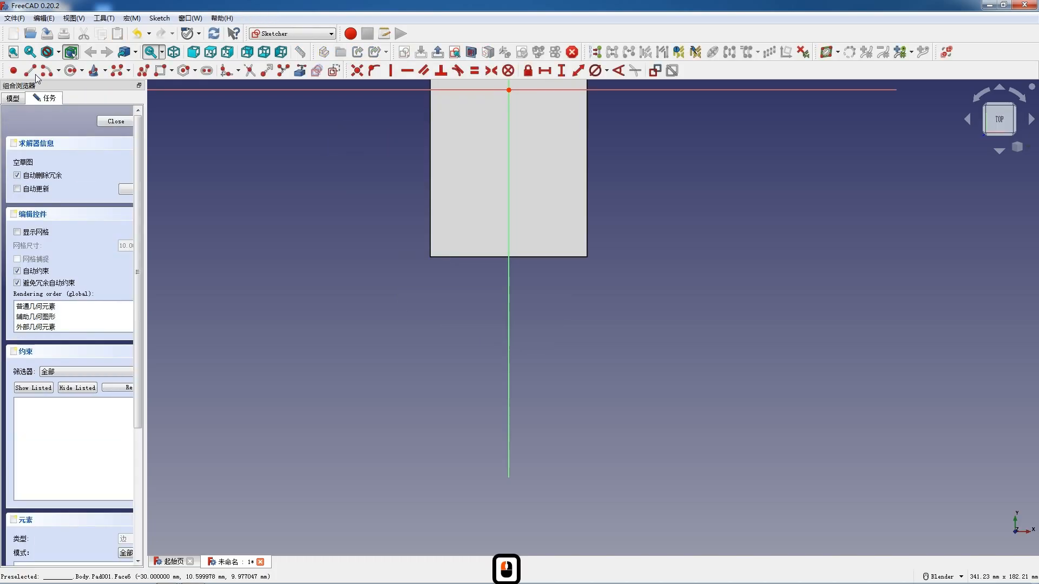
pyautogui.scroll(-2, 375, 374)
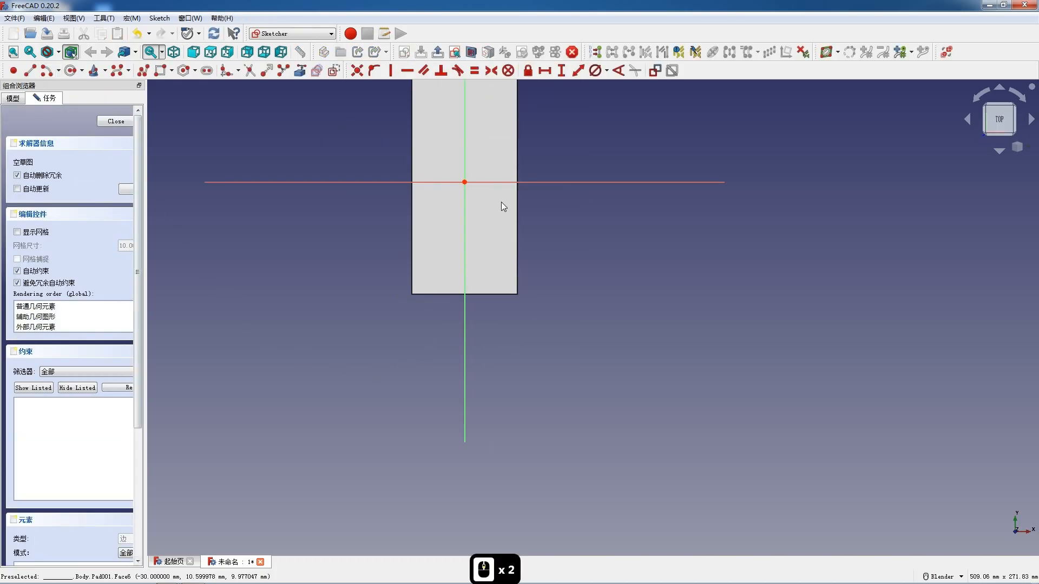
pyautogui.scroll(4, 487, 230)
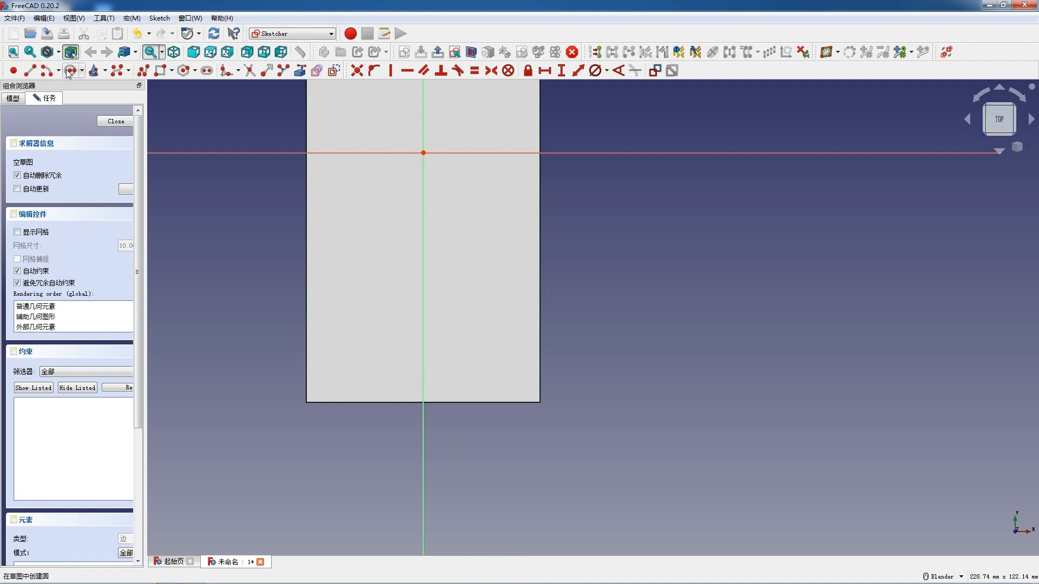
pyautogui.click(68, 71)
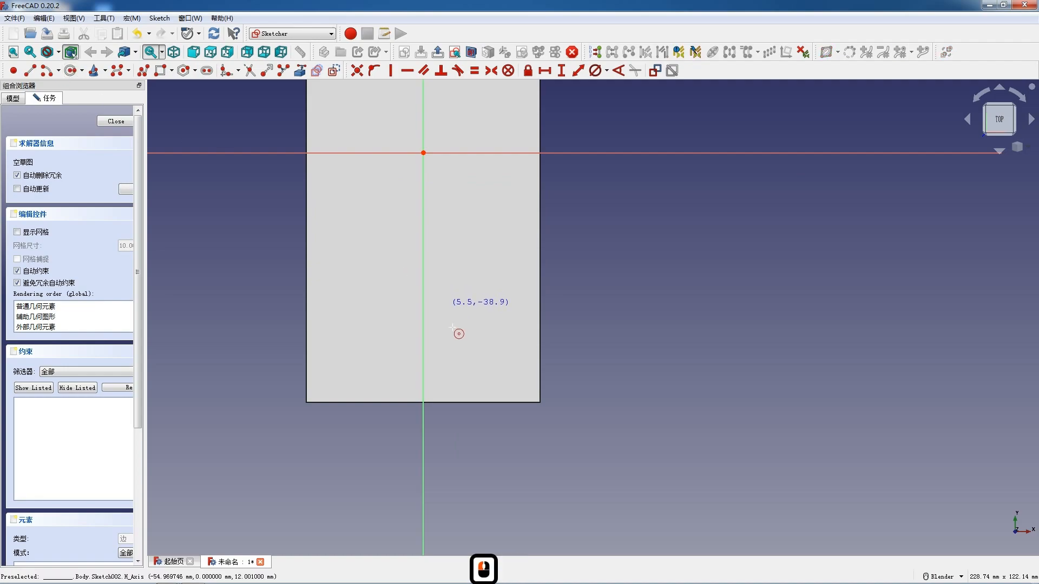
pyautogui.click(423, 293)
pyautogui.click(478, 326)
pyautogui.press('Escape')
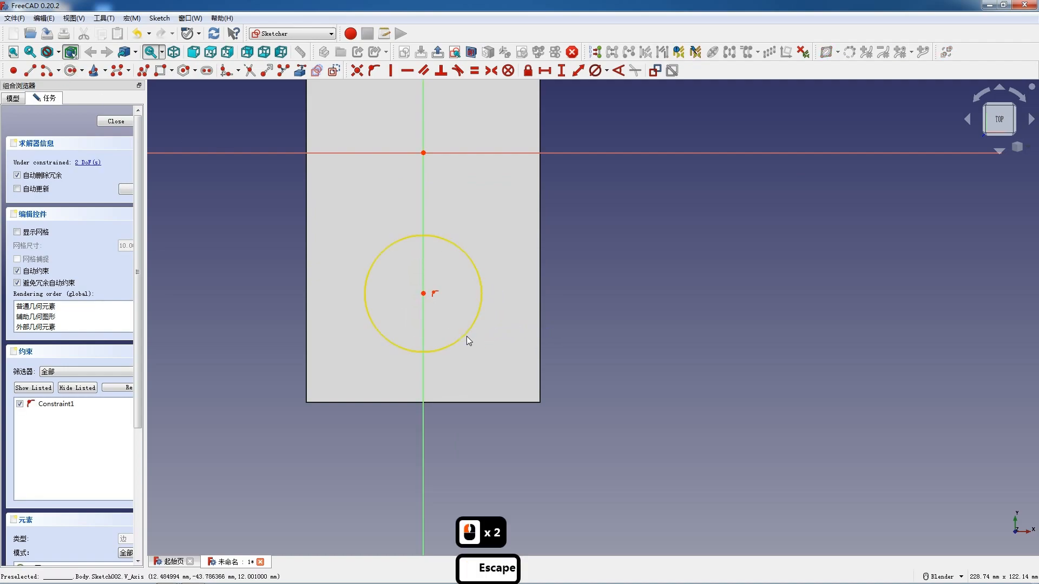
# Set the sketched circle's diameter to 40 mm.
pyautogui.click(467, 338)
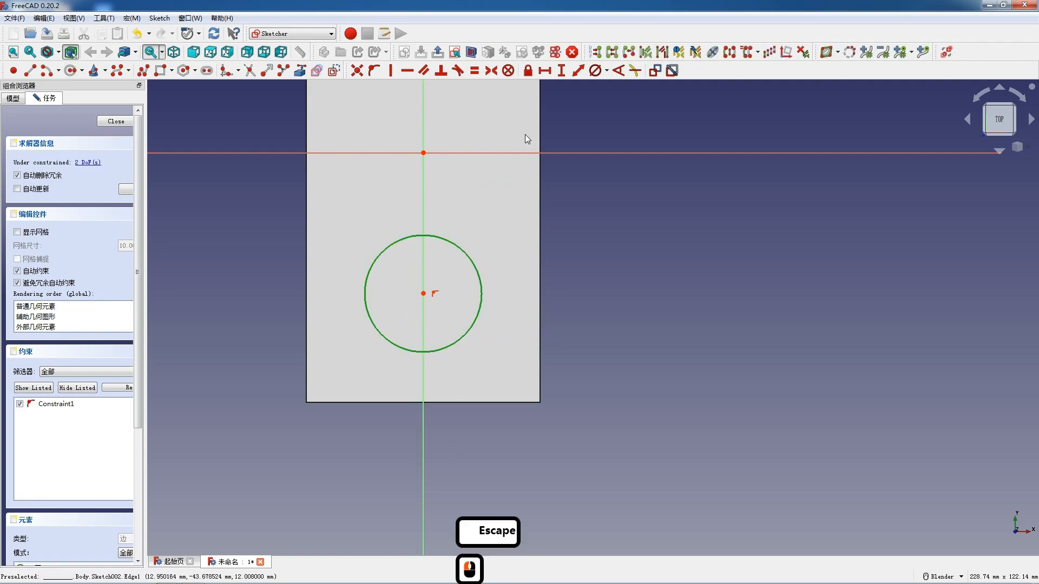
pyautogui.click(596, 71)
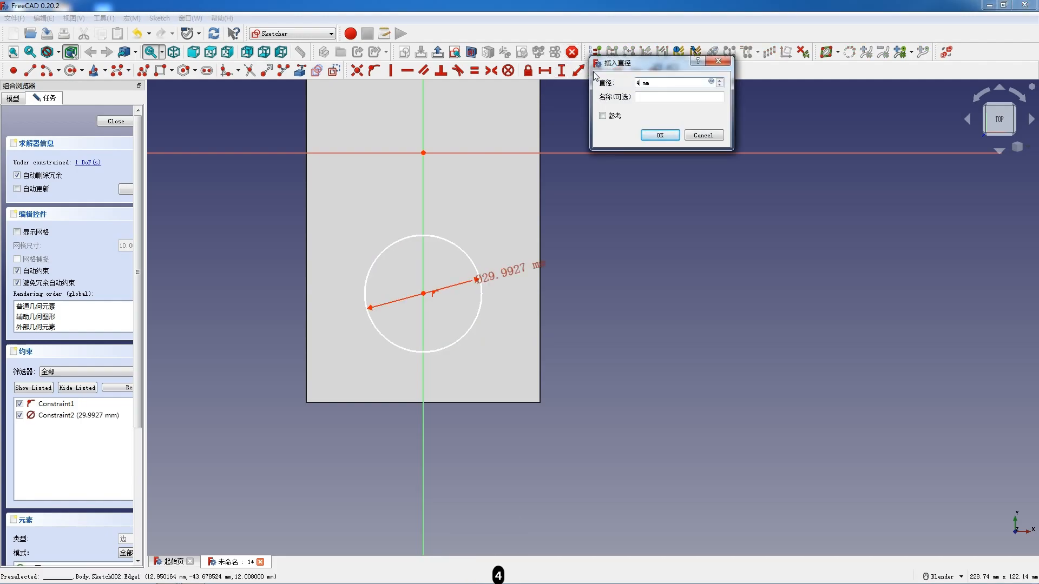
pyautogui.press('Return')
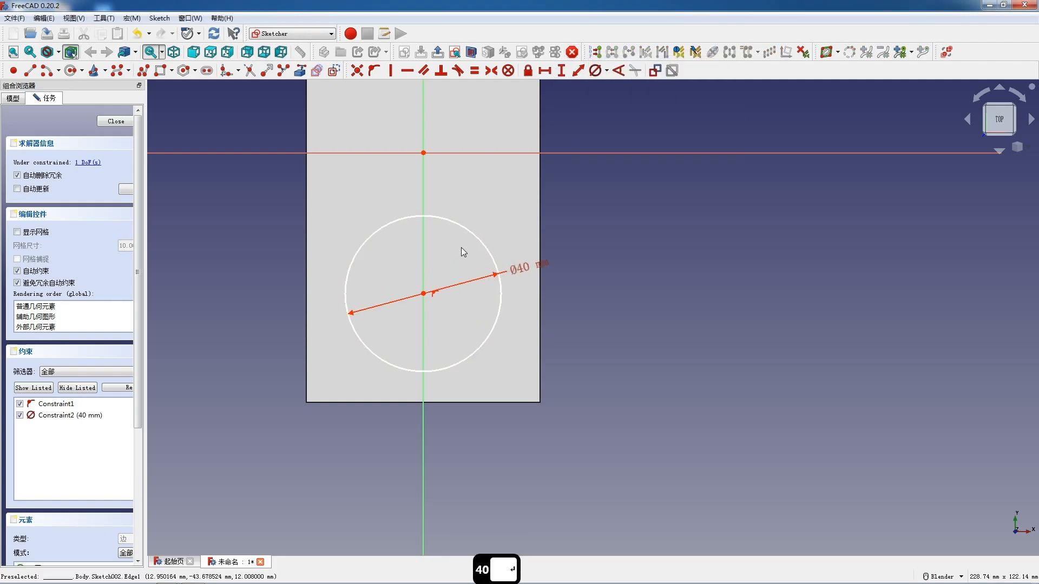
# Reference the plate's front edge as external geometry and constrain the circle's centre 32 mm vertically from it.
pyautogui.click(423, 295)
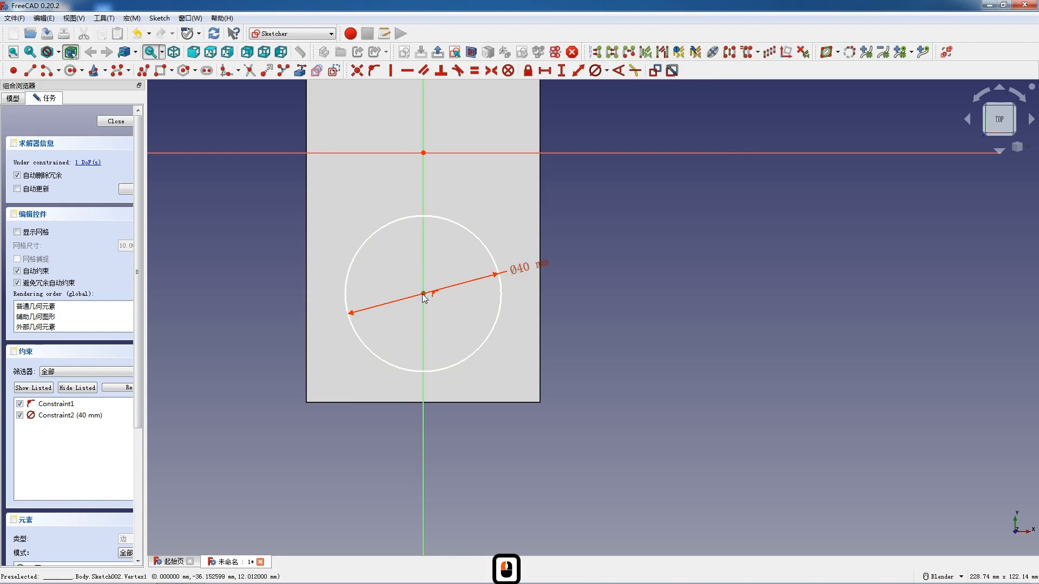
pyautogui.press('shift')
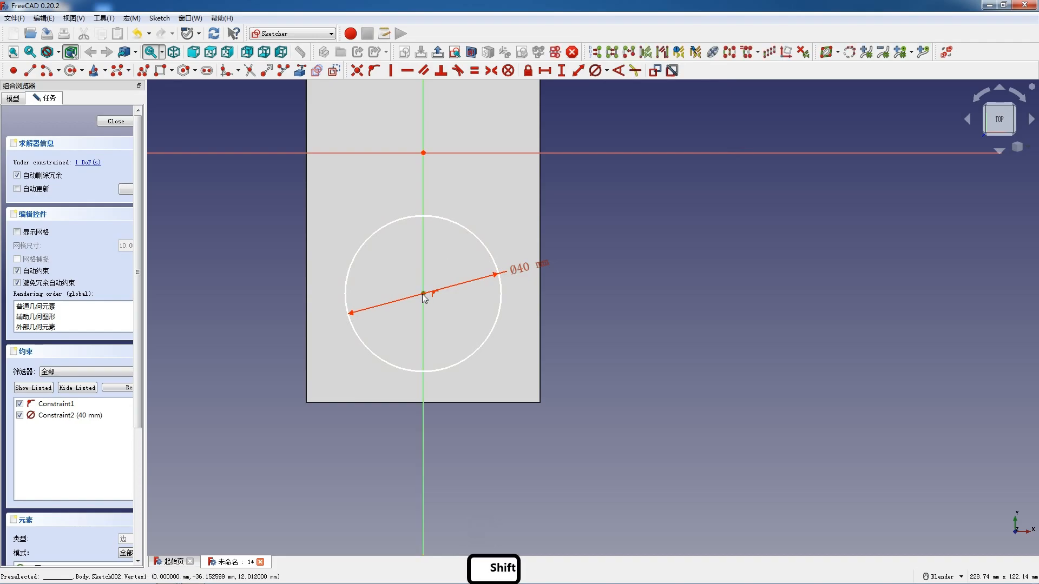
pyautogui.click(502, 294)
pyautogui.click(450, 307)
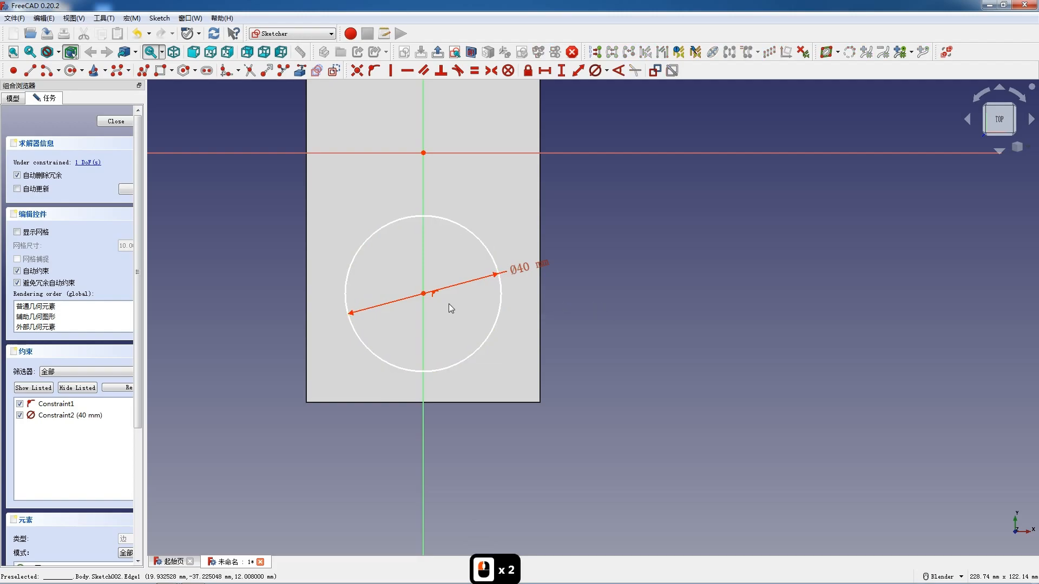
pyautogui.click(298, 72)
pyautogui.click(329, 402)
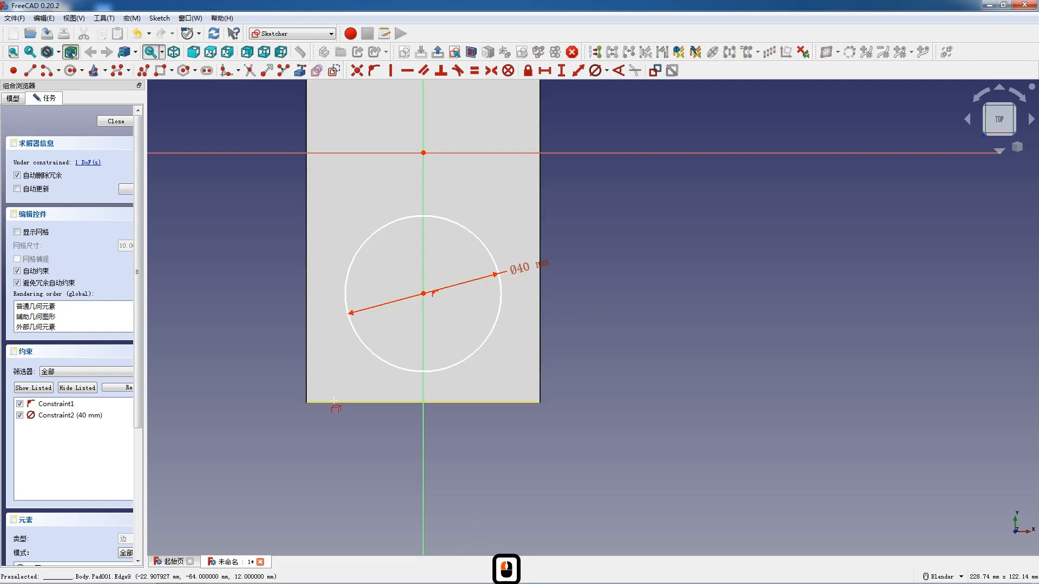
pyautogui.press('Escape')
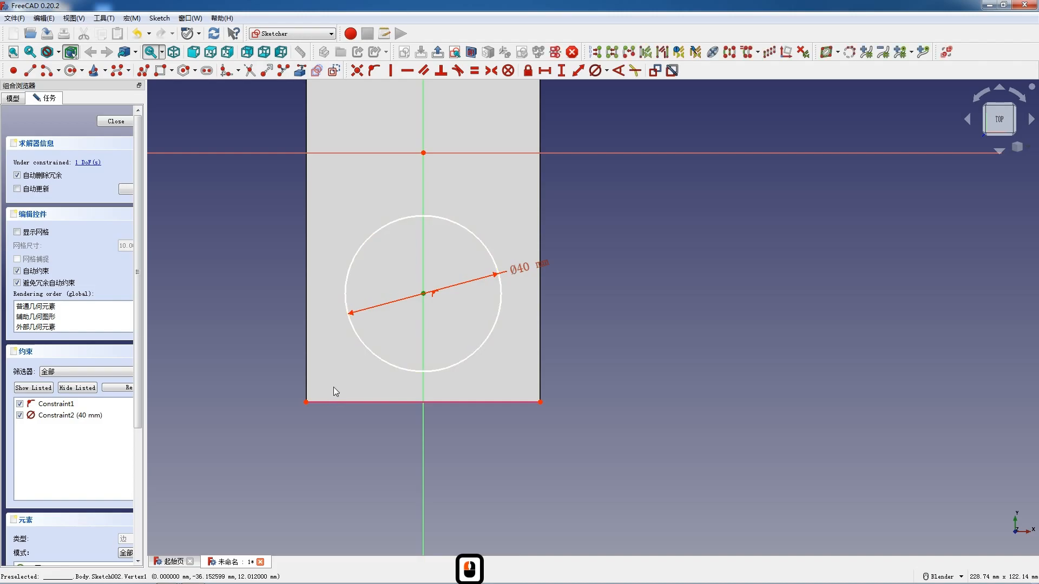
pyautogui.press('i')
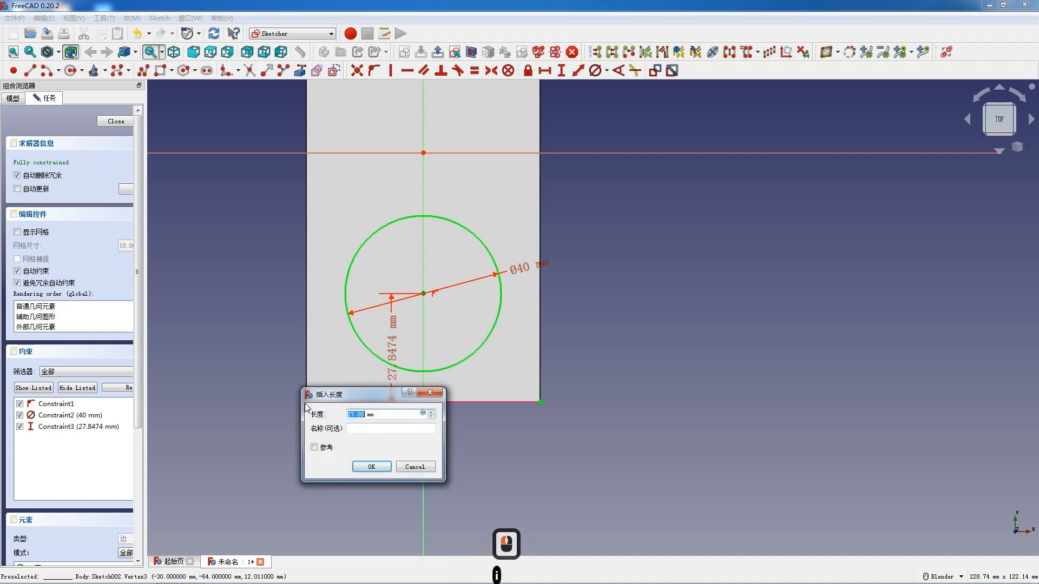
pyautogui.press('Return')
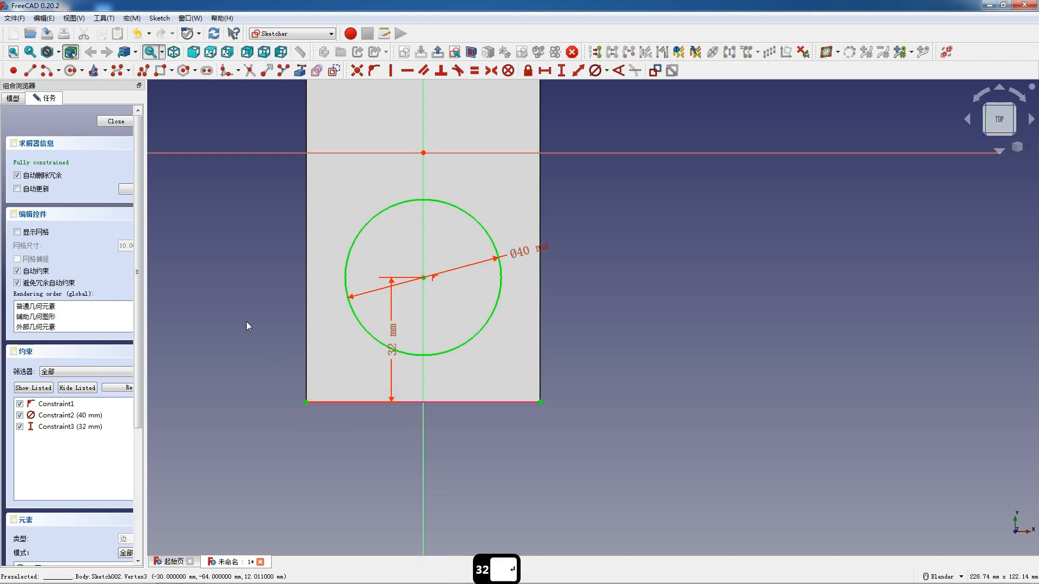
# Finish the circle sketch and pad it 24 mm upward from the plate's top face.
pyautogui.click(112, 120)
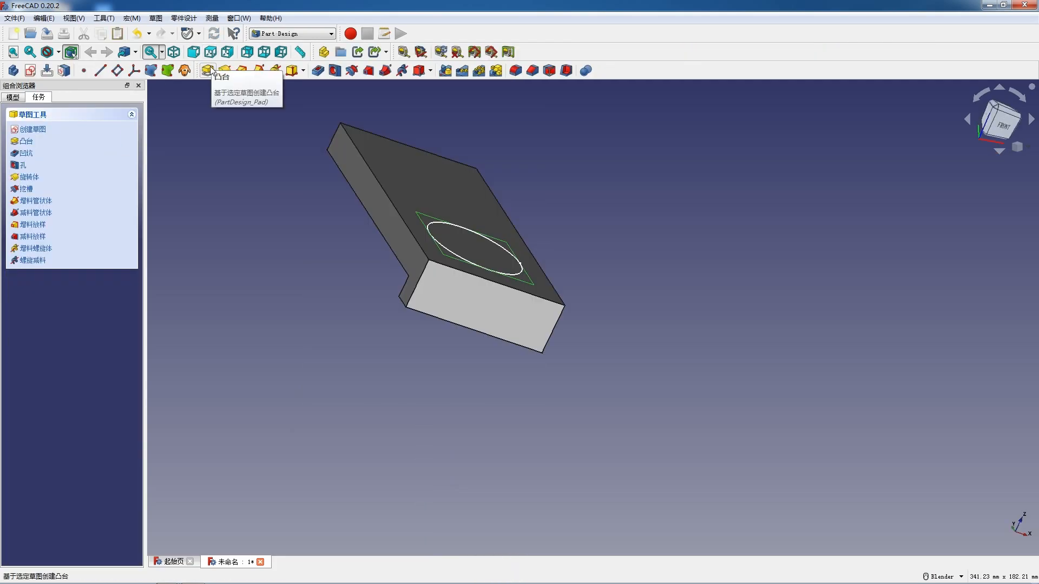
pyautogui.click(209, 71)
pyautogui.press('F12')
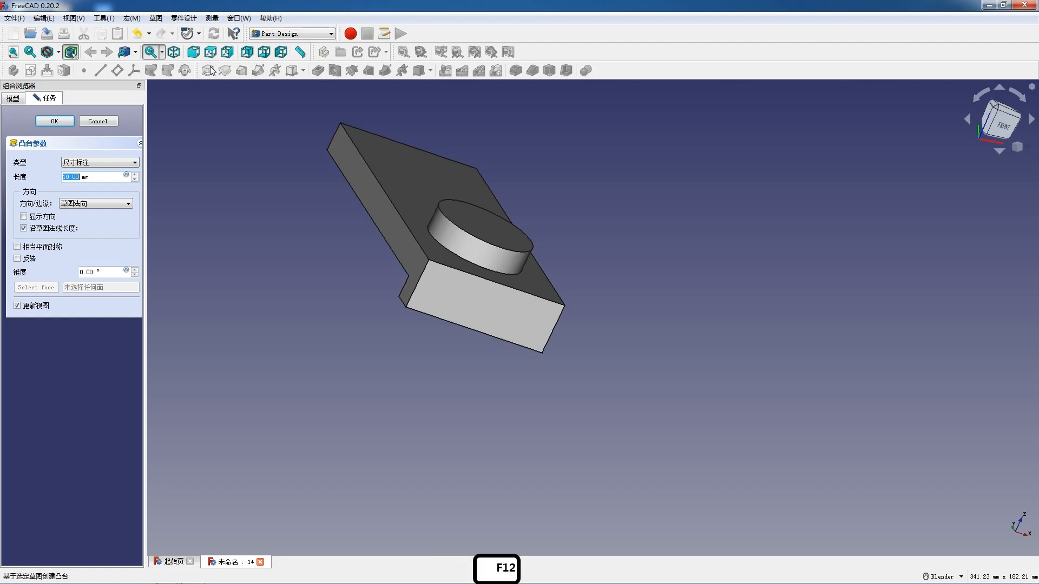
pyautogui.write('24')
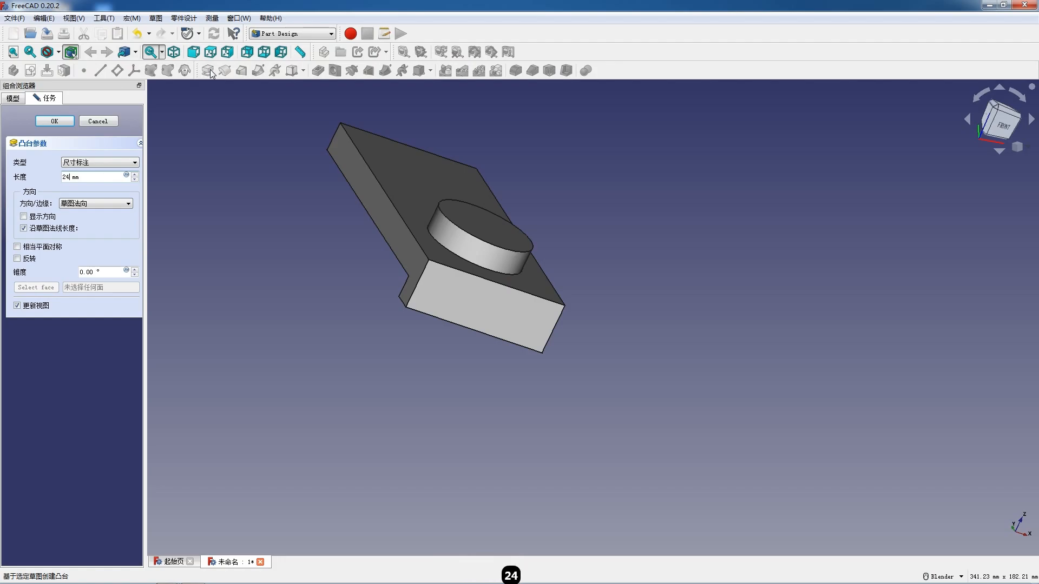
pyautogui.press('Return')
# Start a sketch on the boss's top face, reference its circular edge, and draw a concentric circle about 21 mm in diameter.
pyautogui.click(31, 70)
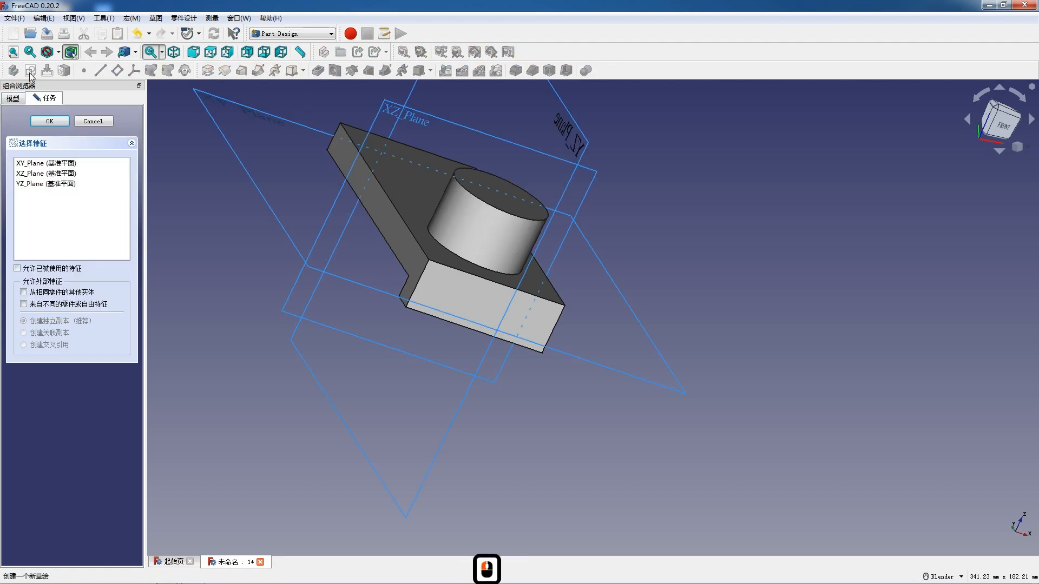
pyautogui.click(79, 121)
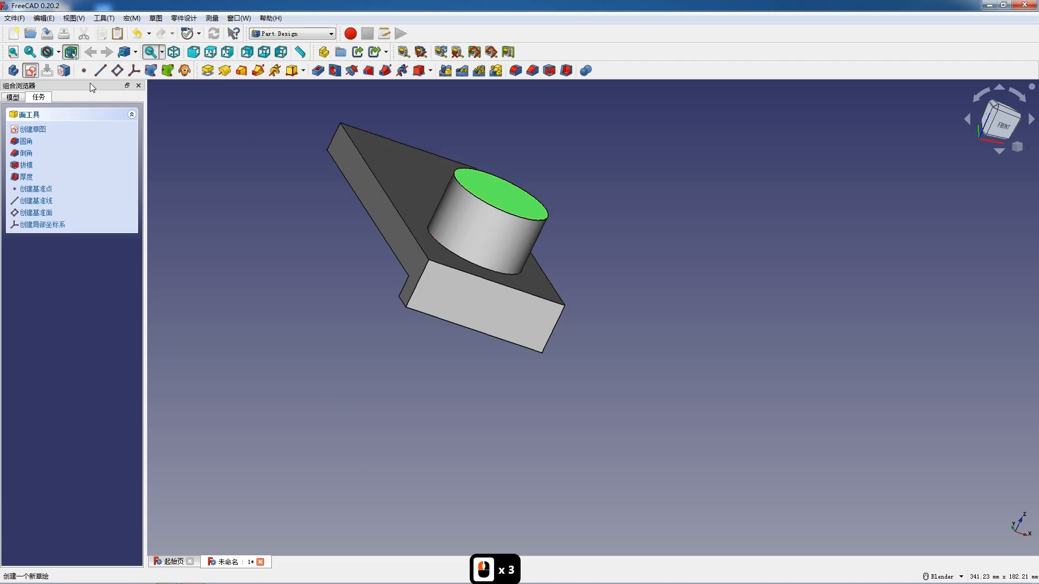
pyautogui.click(30, 70)
pyautogui.click(300, 70)
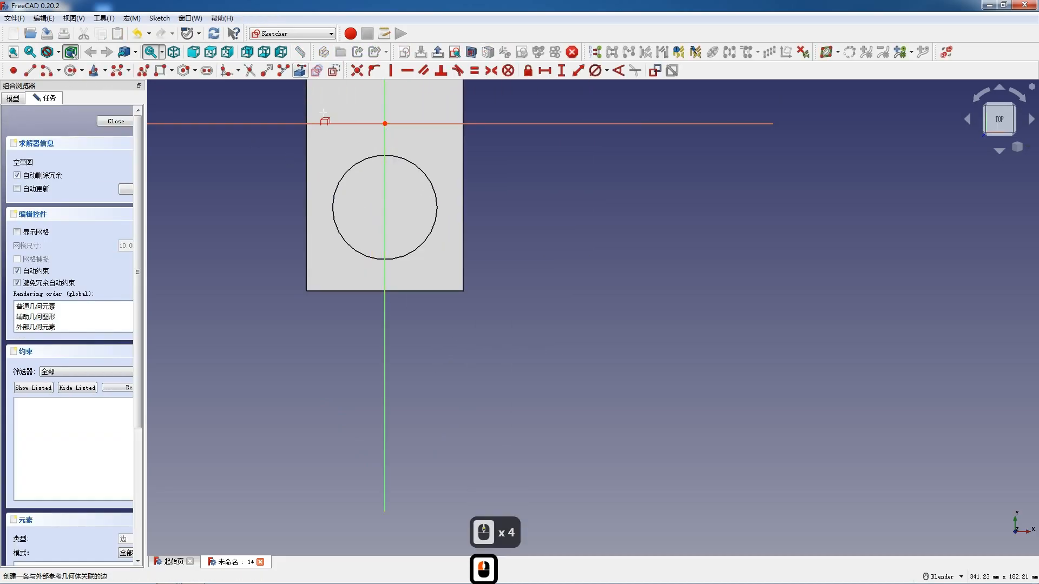
pyautogui.click(351, 168)
pyautogui.click(70, 71)
pyautogui.click(384, 207)
pyautogui.click(405, 227)
pyautogui.press('Escape')
# Set the concentric inner circle's diameter to 20 mm.
pyautogui.click(404, 228)
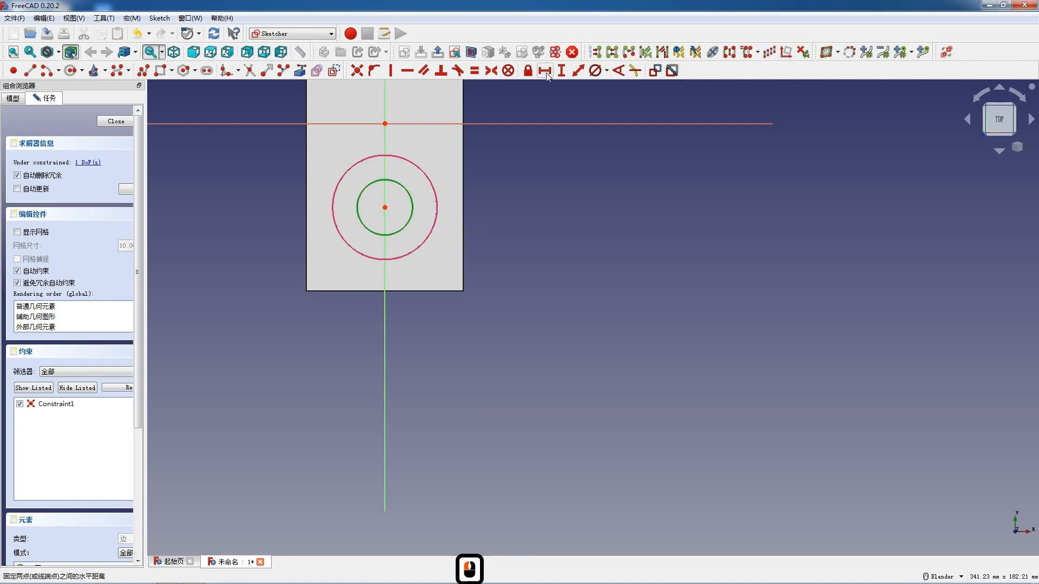
pyautogui.click(595, 70)
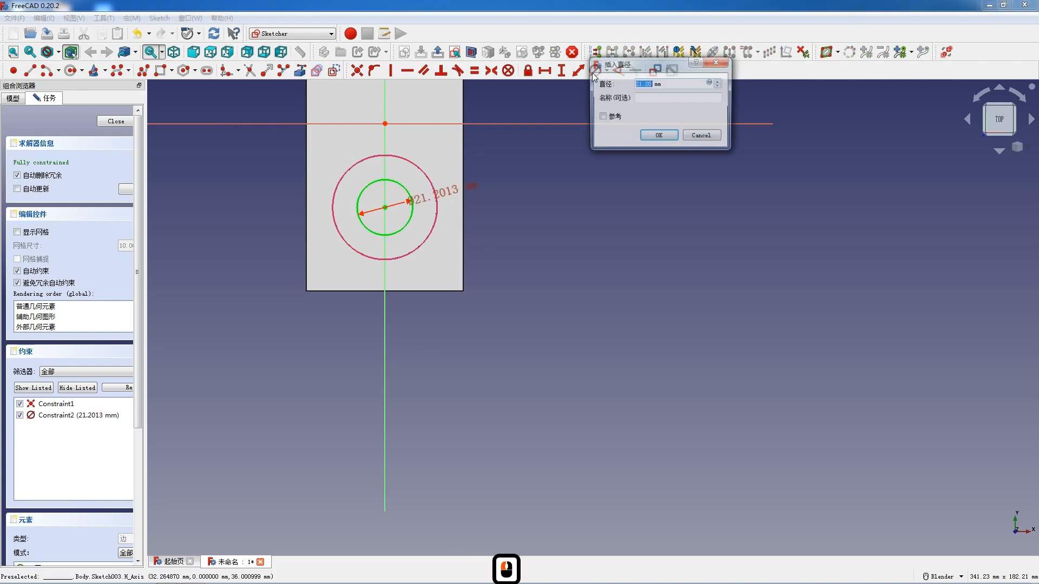
pyautogui.write('20')
pyautogui.press('Return')
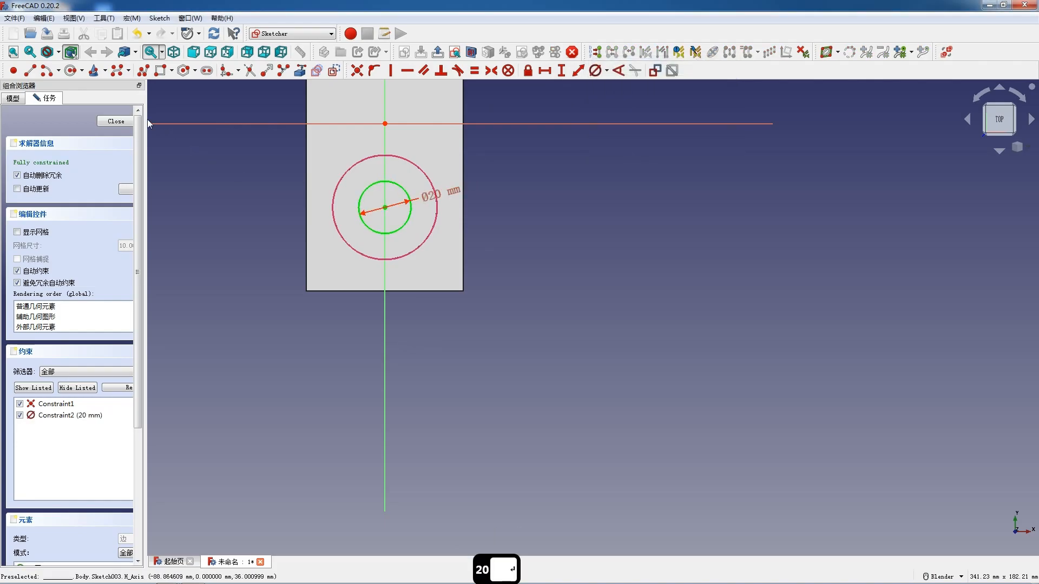
# Finish the sketch and pocket the 20 mm circle through all of the boss and plate.
pyautogui.click(116, 121)
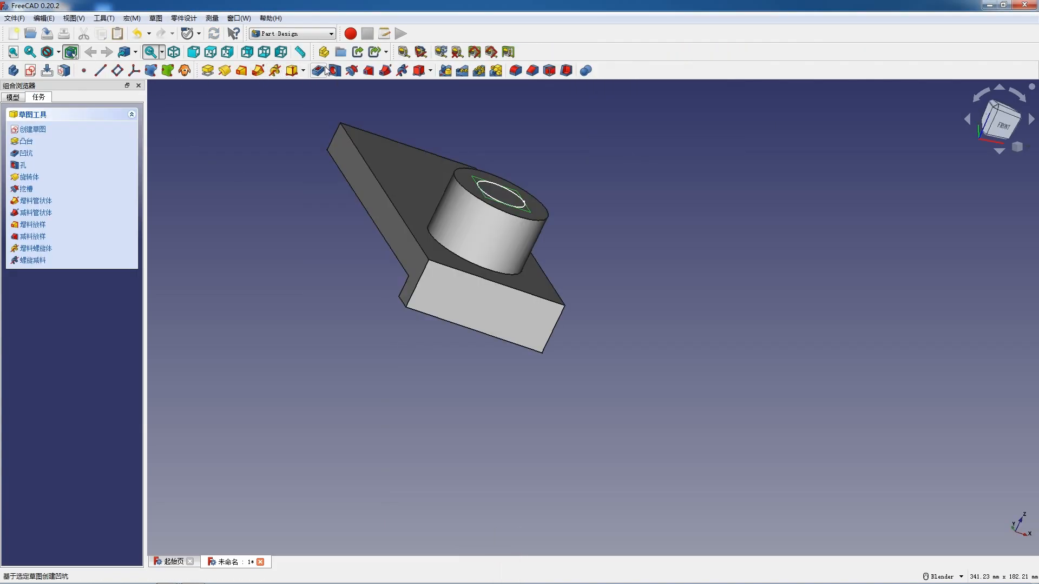
pyautogui.click(335, 70)
pyautogui.click(100, 162)
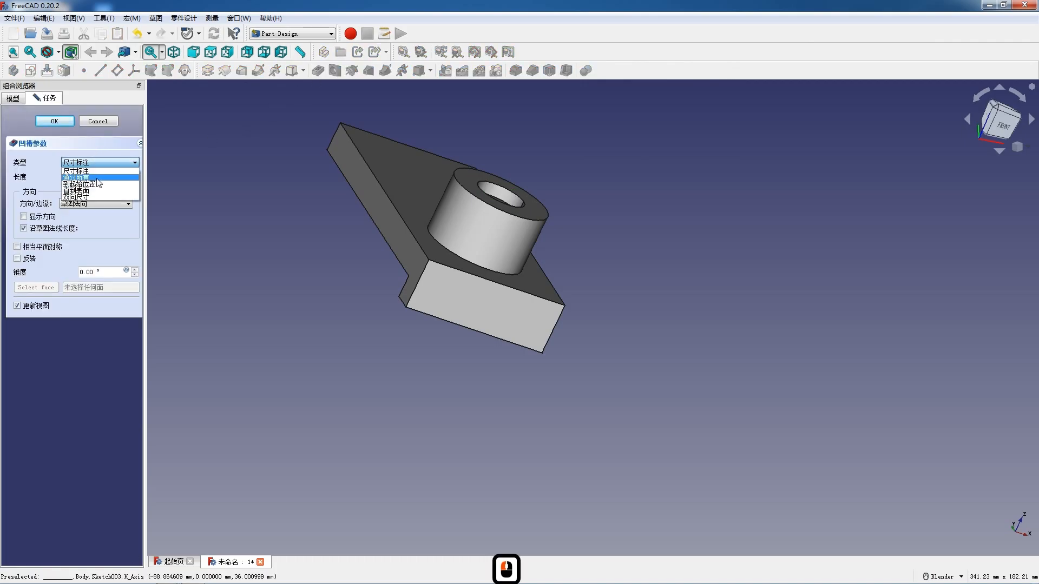
pyautogui.click(100, 172)
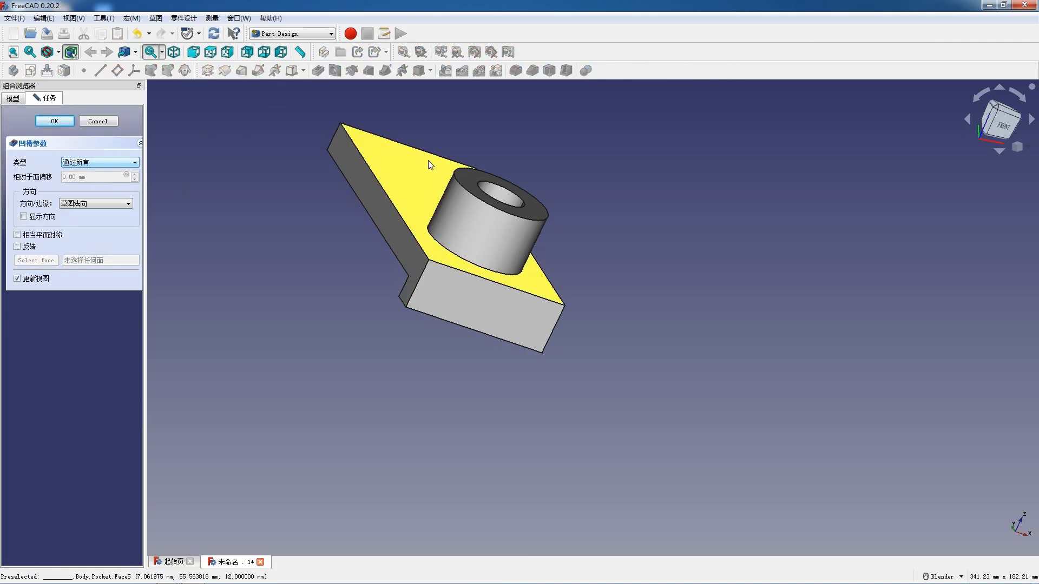
pyautogui.click(53, 121)
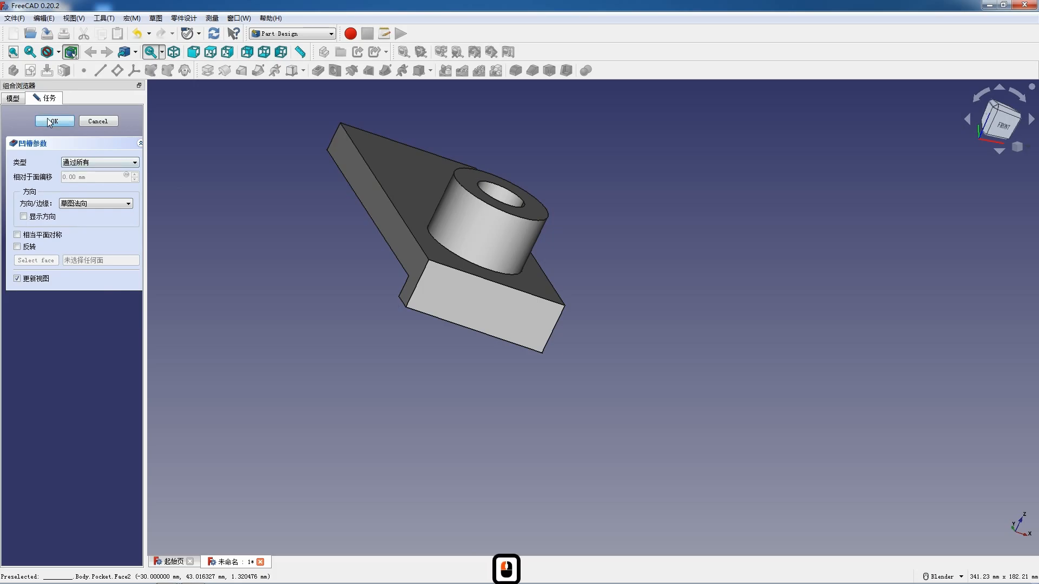
# Start a sketch on the plate's top face and draw four small circles in a two-by-two layout between the boss and rear end.
pyautogui.click(386, 150)
pyautogui.click(30, 71)
pyautogui.scroll(-4, 238, 286)
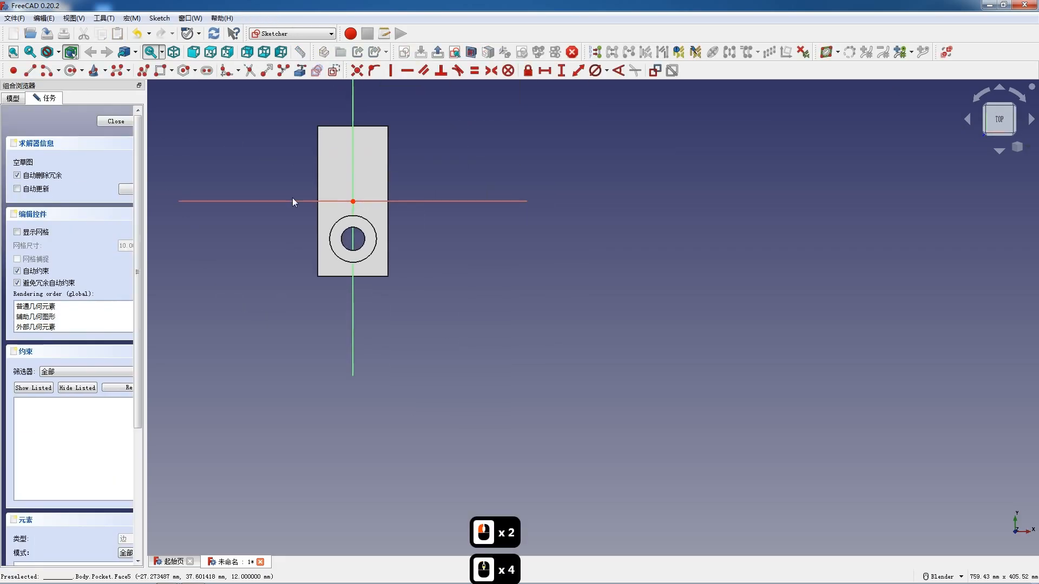
pyautogui.scroll(3, 292, 202)
pyautogui.scroll(-1, 355, 244)
pyautogui.scroll(4, 371, 94)
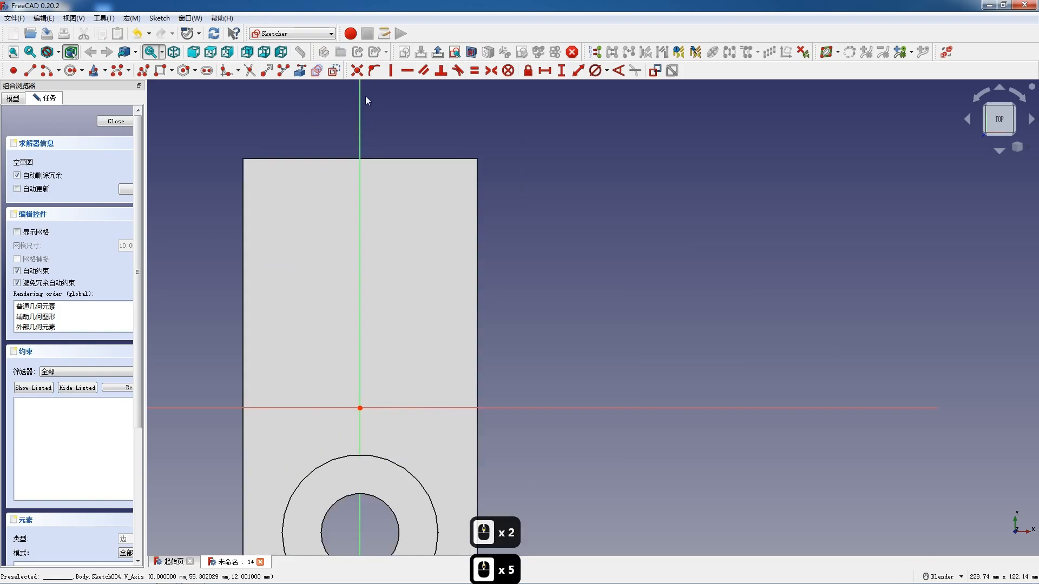
pyautogui.click(69, 70)
pyautogui.click(311, 212)
pyautogui.click(320, 222)
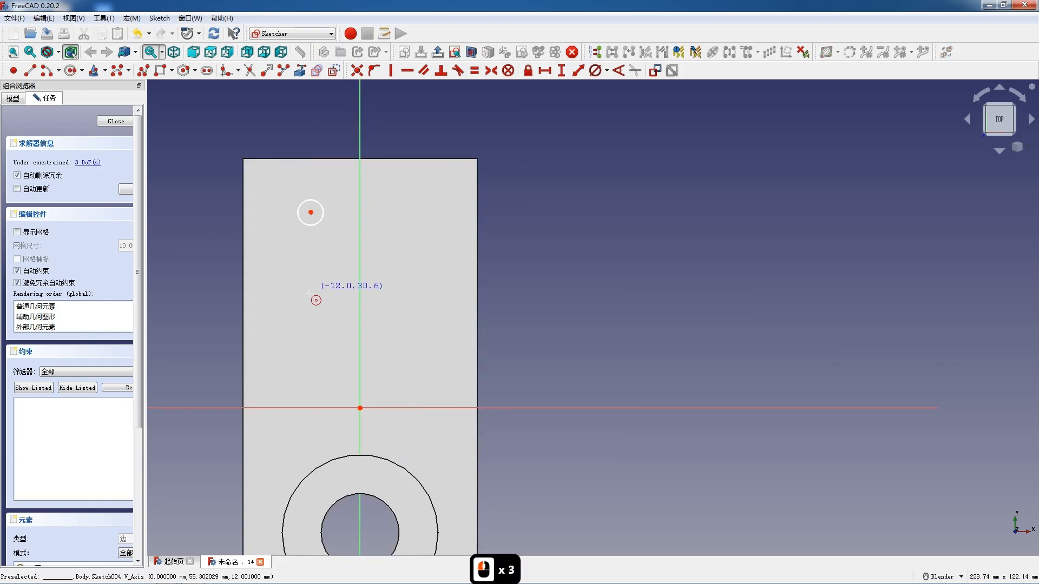
pyautogui.click(447, 236)
pyautogui.click(407, 307)
pyautogui.click(379, 296)
pyautogui.press('Escape')
# Constrain the four circles to equal size.
pyautogui.click(323, 298)
pyautogui.click(387, 286)
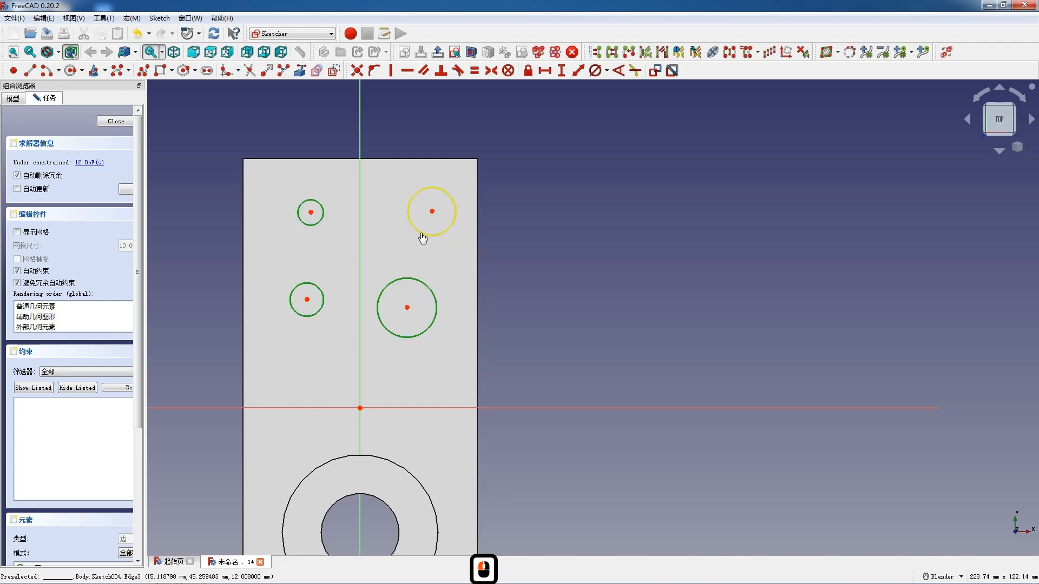
pyautogui.doubleClick(423, 237)
pyautogui.press('e')
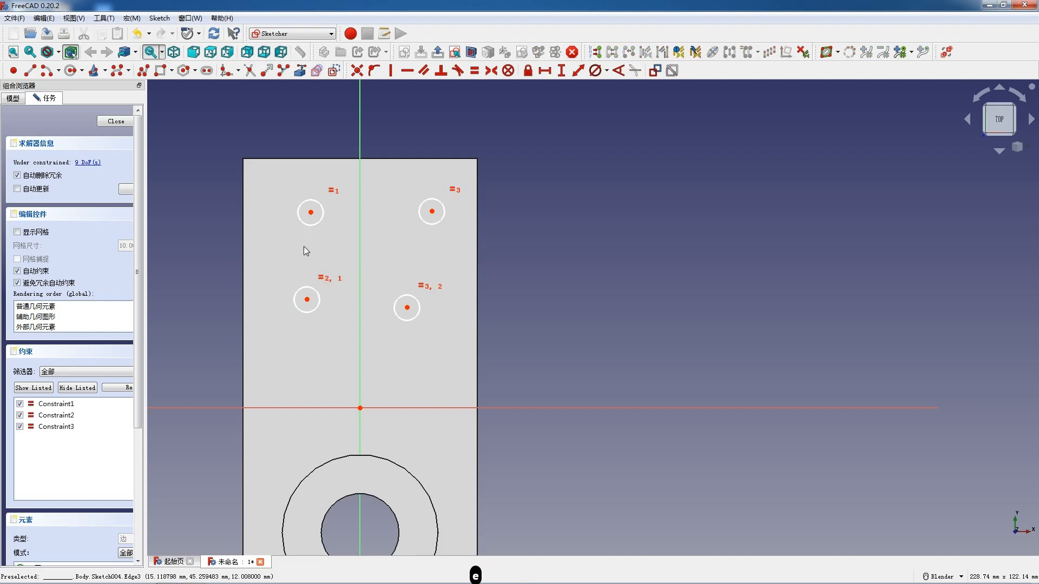
# Align the four circle centres into a rectangular pattern with vertical constraints on both columns and horizontal constraints on both rows.
pyautogui.click(310, 212)
pyautogui.click(307, 300)
pyautogui.press('v')
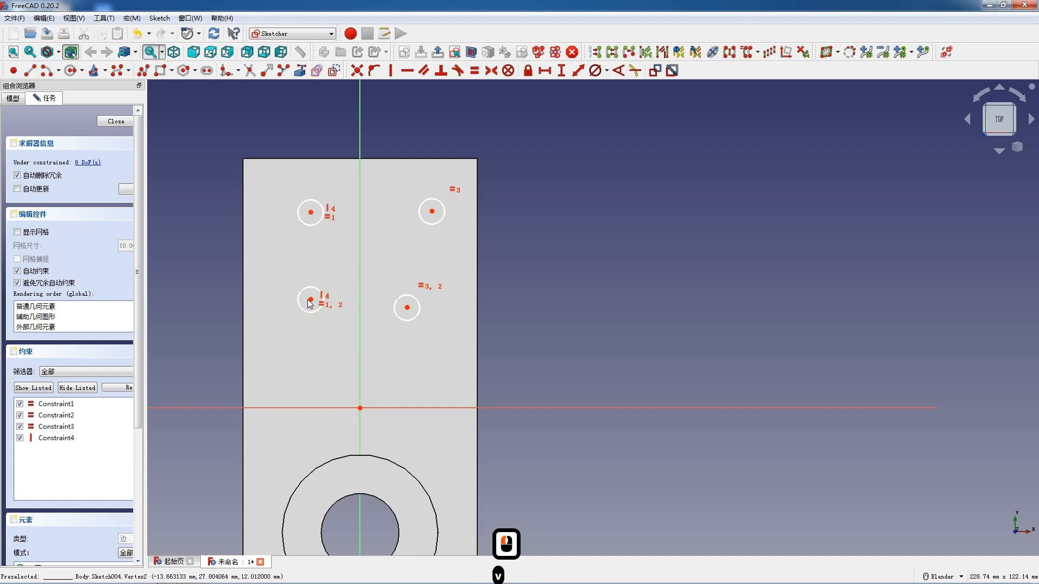
pyautogui.click(407, 308)
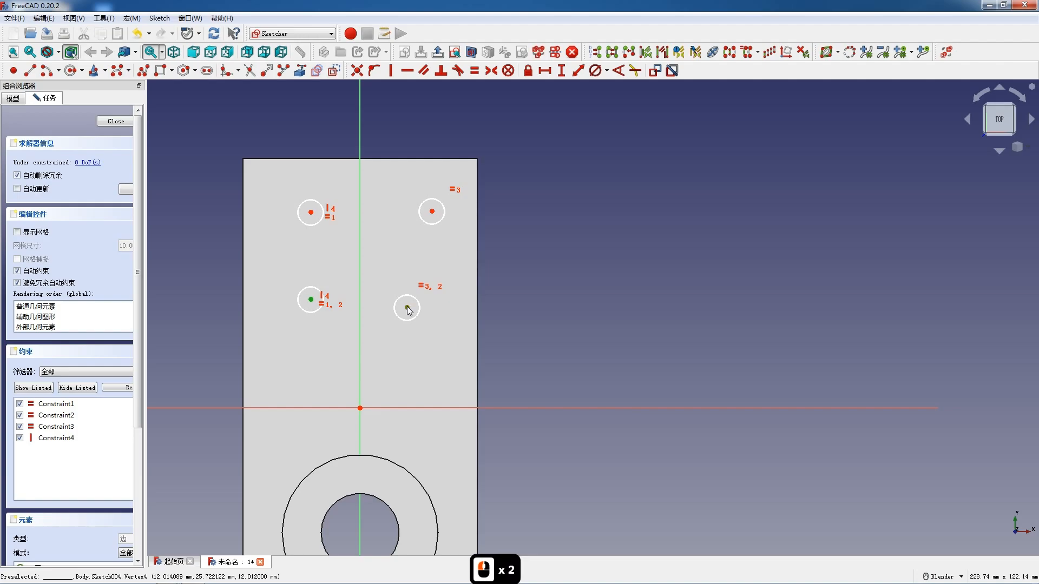
pyautogui.press('h')
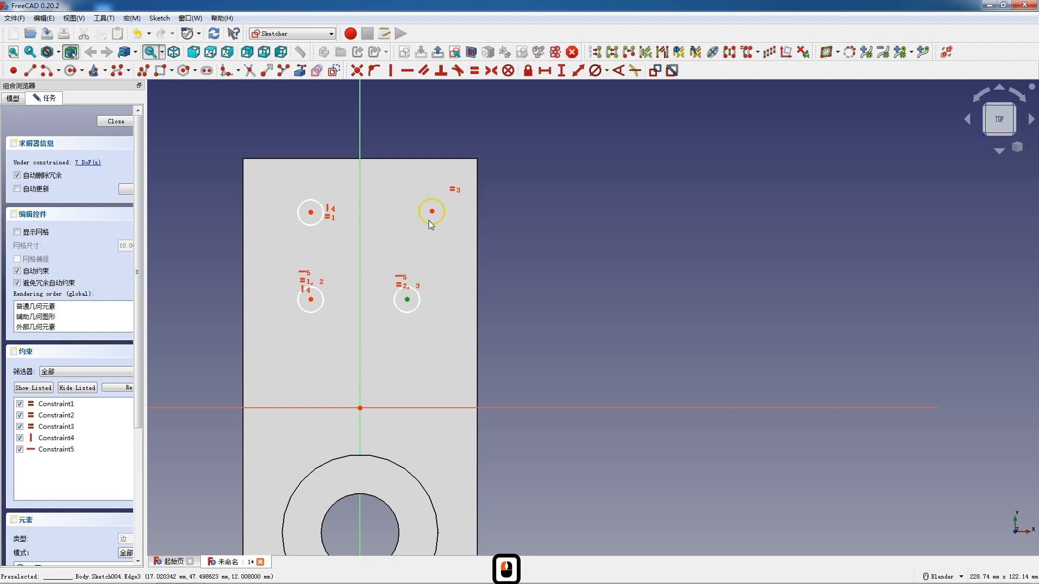
pyautogui.click(432, 212)
pyautogui.press('v')
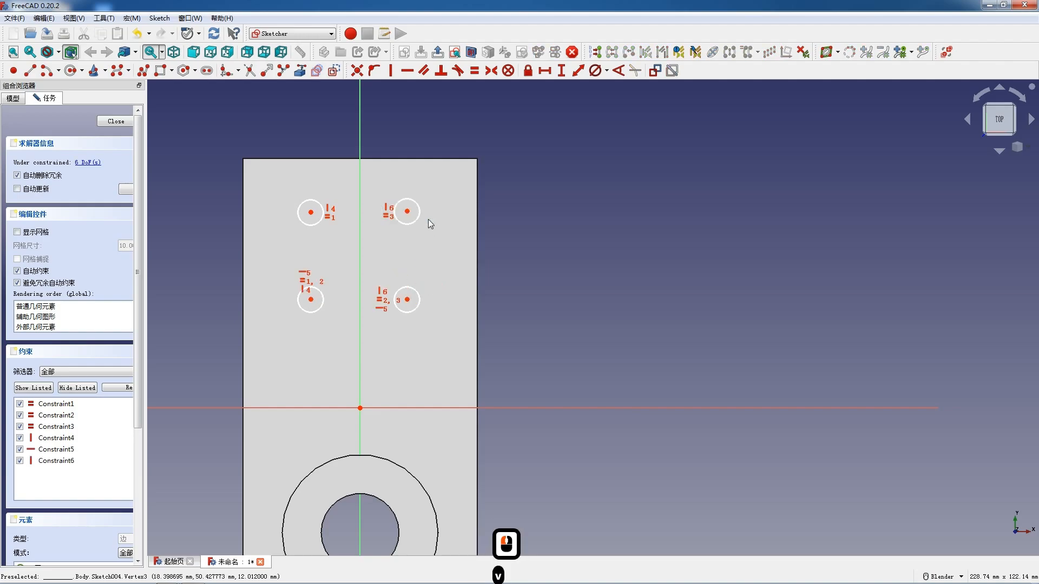
pyautogui.click(396, 215)
pyautogui.click(311, 212)
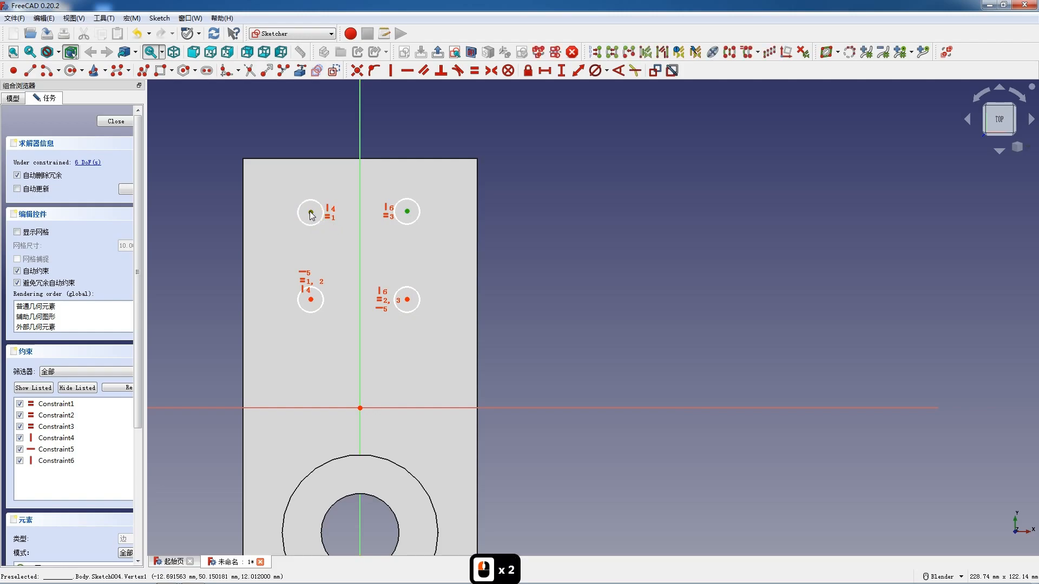
pyautogui.press('h')
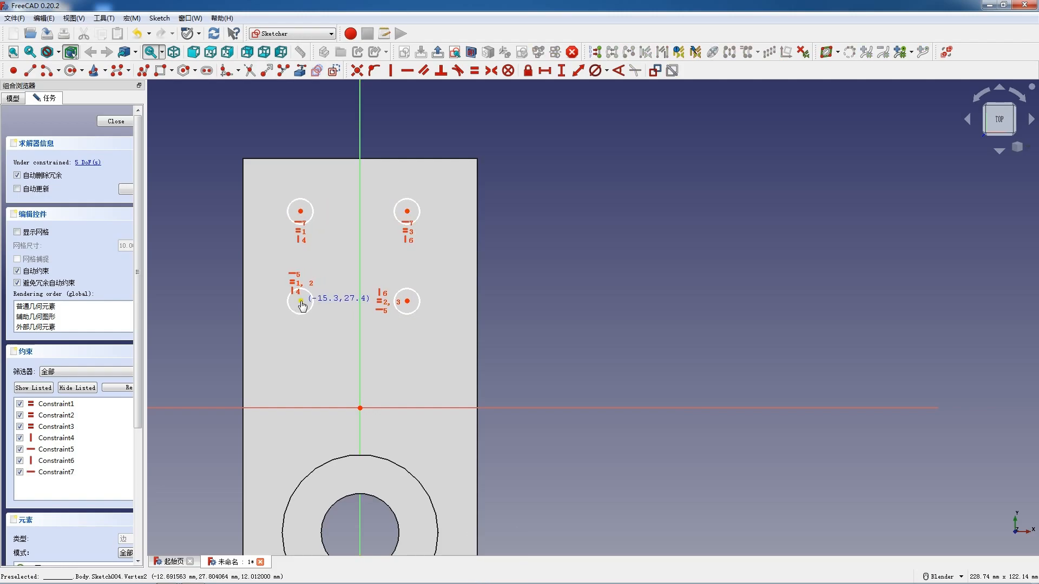
# Constrain the centres of the two circles nearest the boss to be symmetric about the vertical axis.
pyautogui.click(300, 301)
pyautogui.click(407, 300)
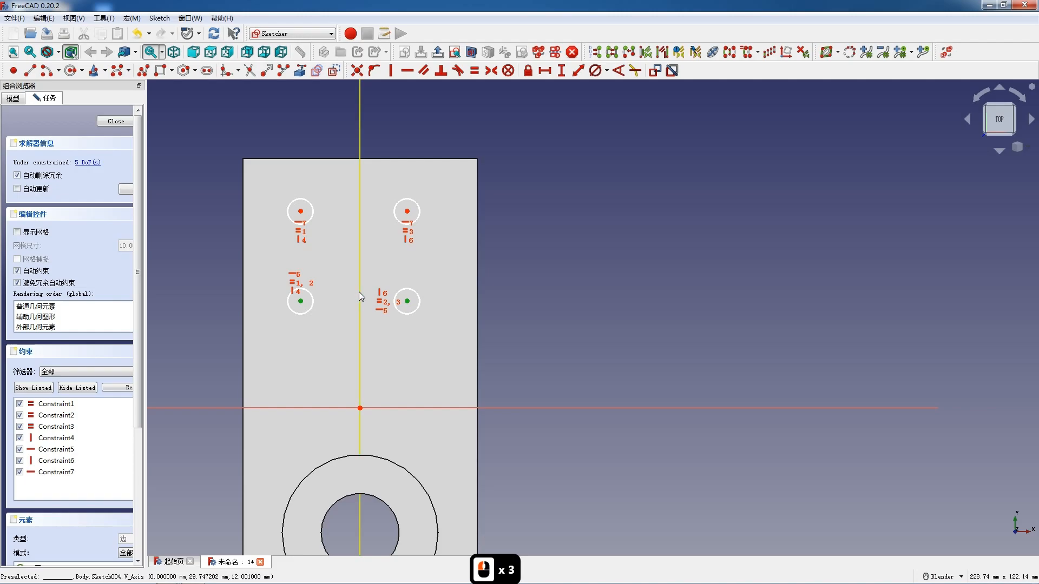
pyautogui.click(360, 292)
pyautogui.press('s')
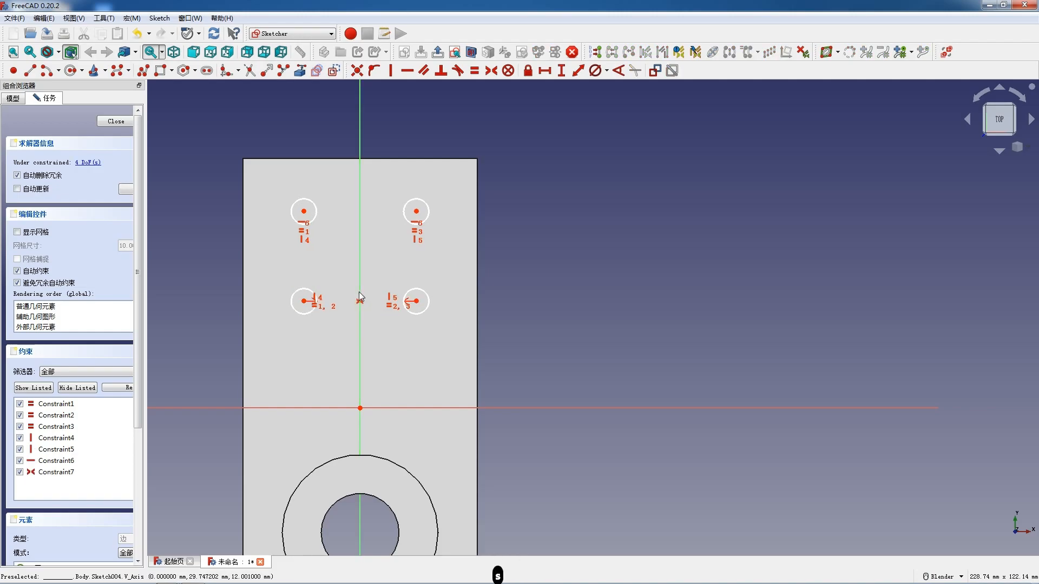
# Set both the vertical and horizontal spacing between the circle centres to 32 mm.
pyautogui.click(303, 301)
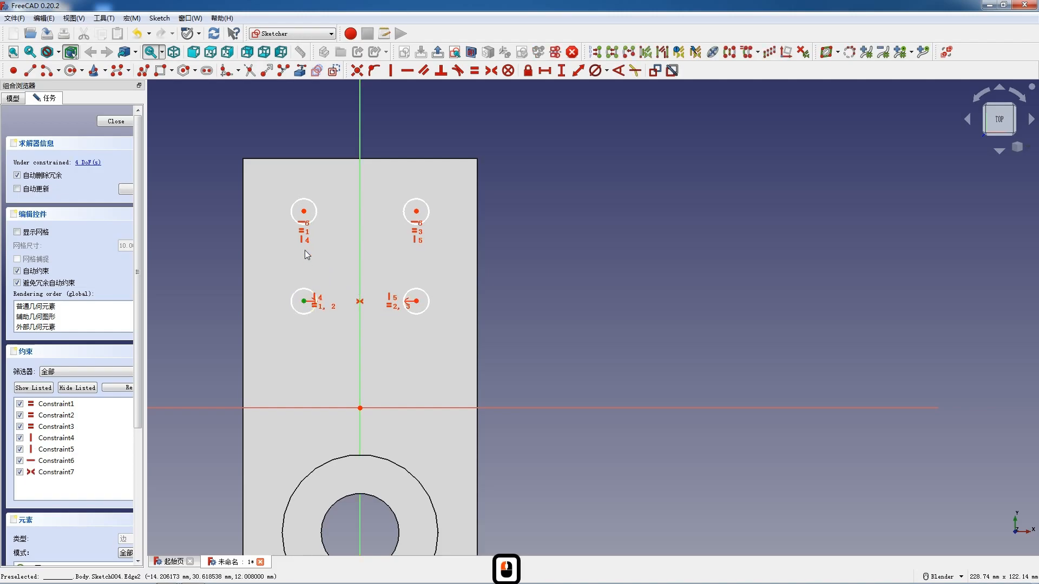
pyautogui.click(304, 211)
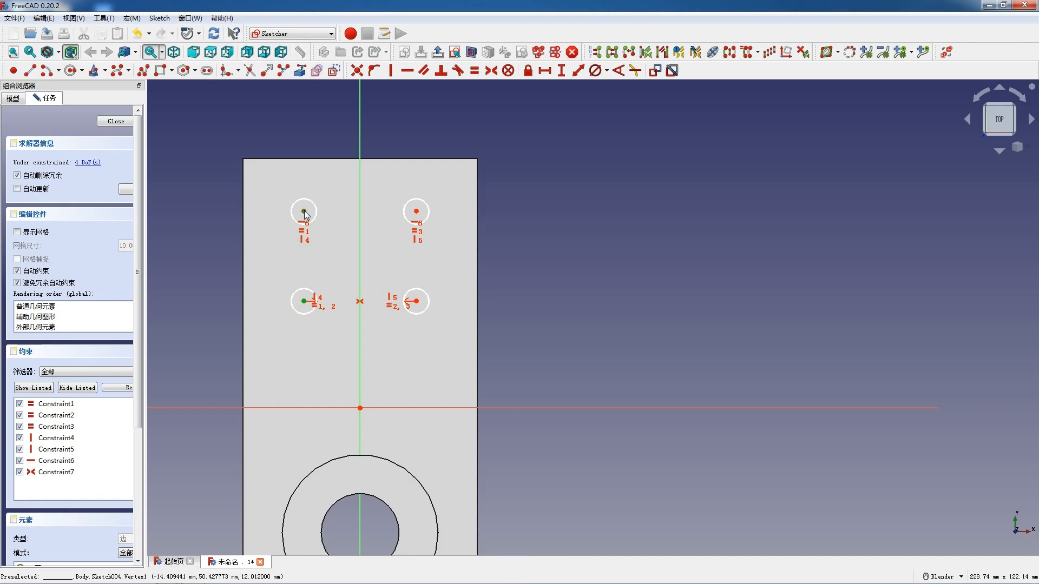
pyautogui.write('i3')
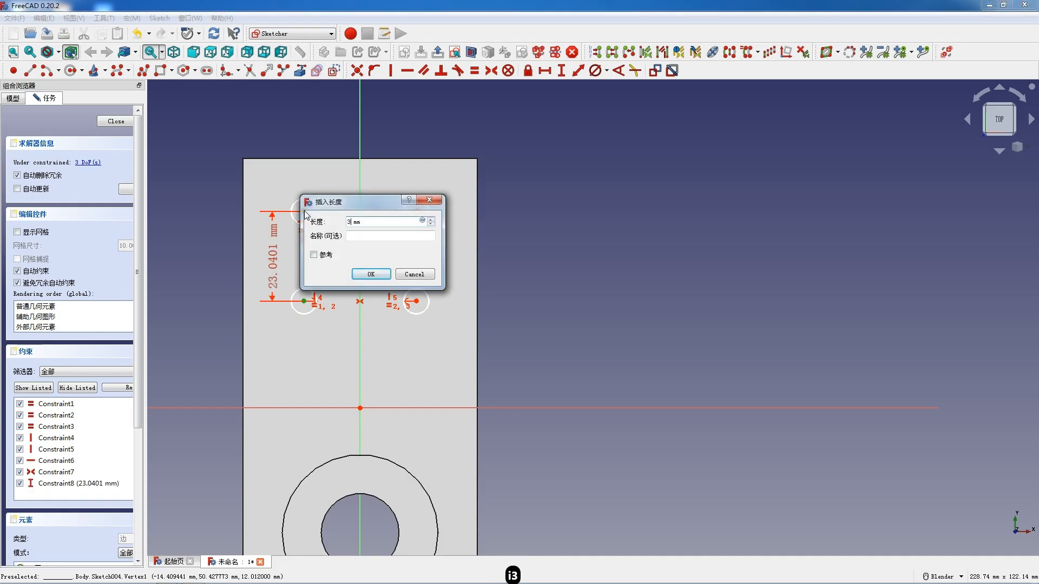
pyautogui.press('Return')
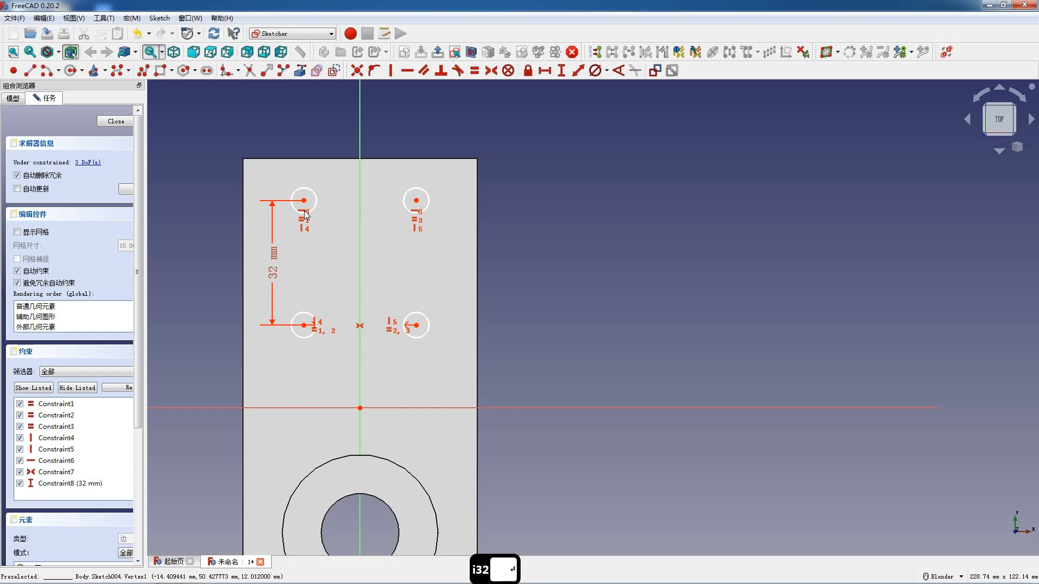
pyautogui.click(304, 325)
pyautogui.click(417, 327)
pyautogui.write('l32')
pyautogui.press('Return')
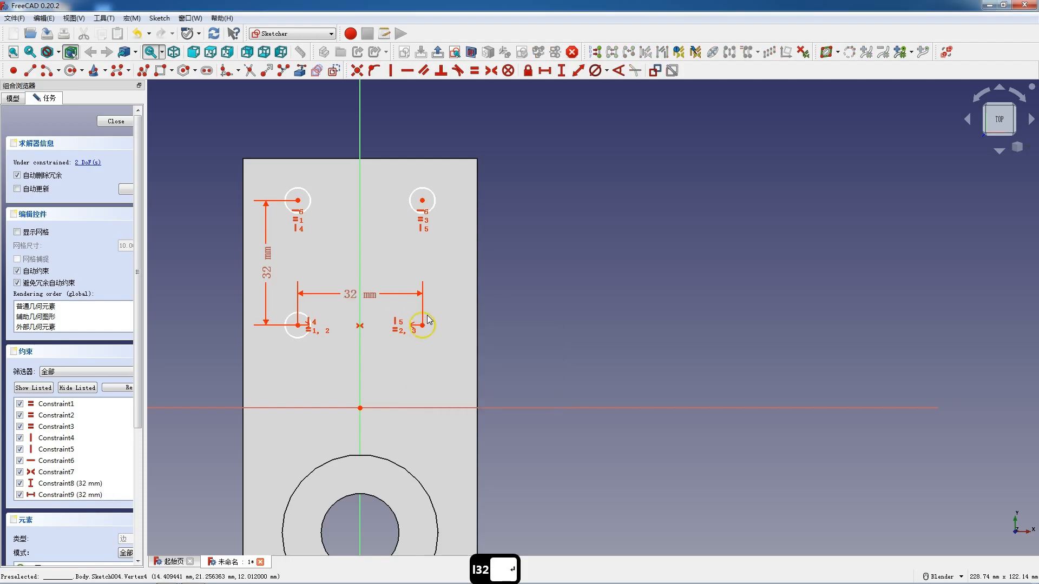
# Set the circles' diameter to 12 mm and shift the whole pattern closer to the boss.
pyautogui.click(428, 318)
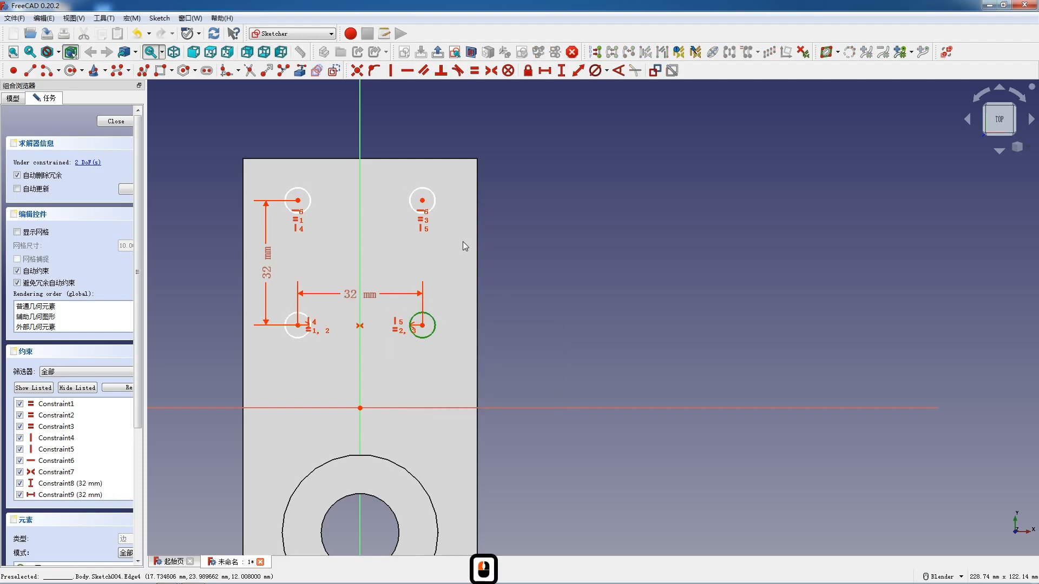
pyautogui.click(595, 71)
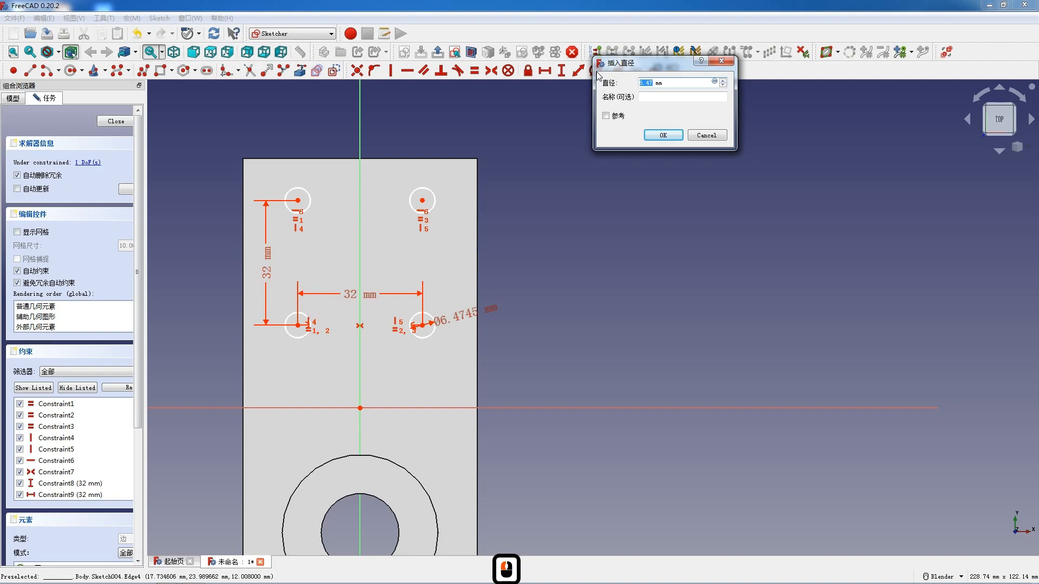
pyautogui.press('Return')
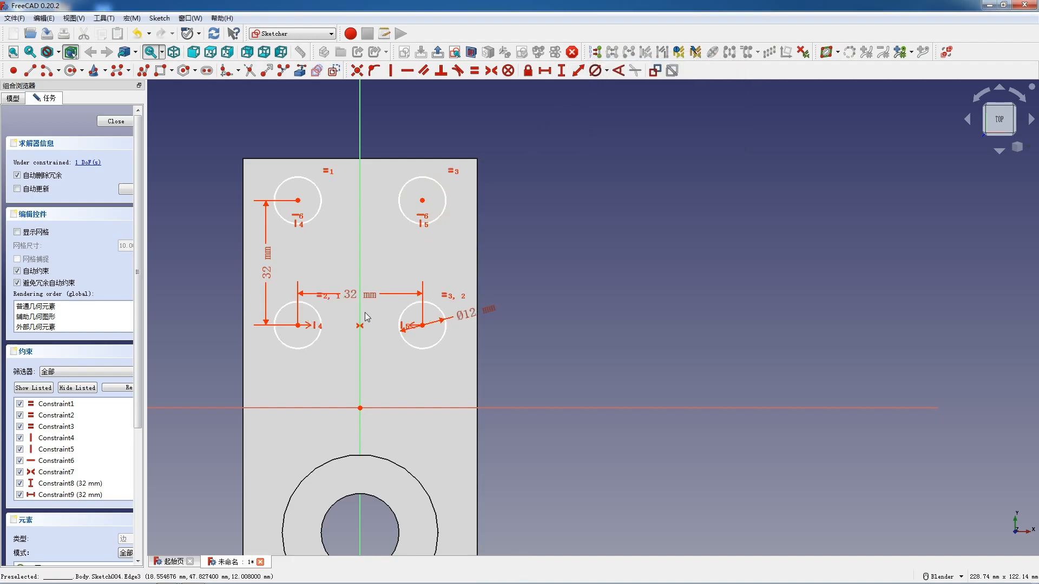
pyautogui.moveTo(314, 218); pyautogui.dragTo(318, 231)
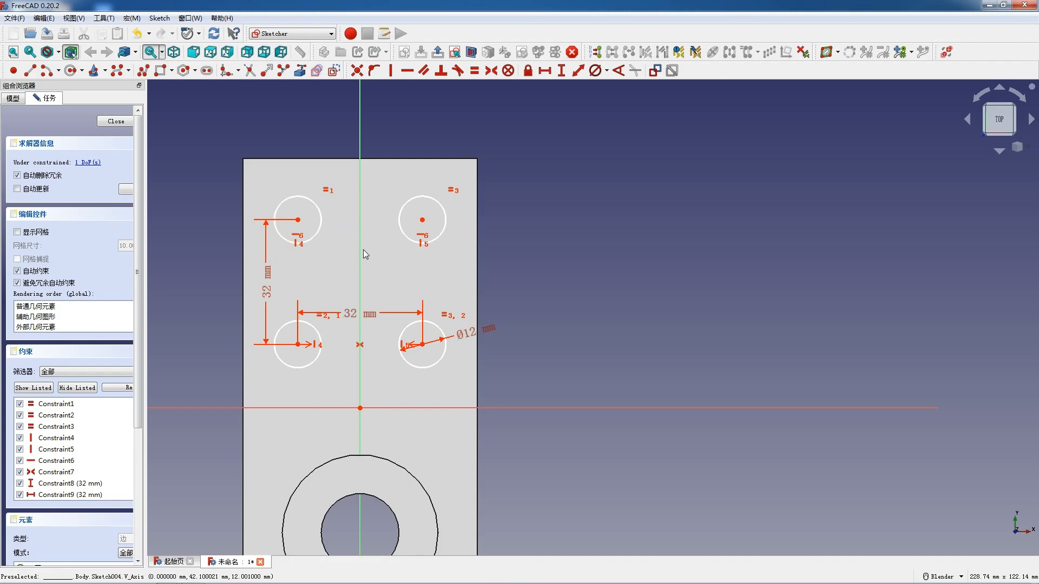
pyautogui.moveTo(306, 240); pyautogui.dragTo(326, 253)
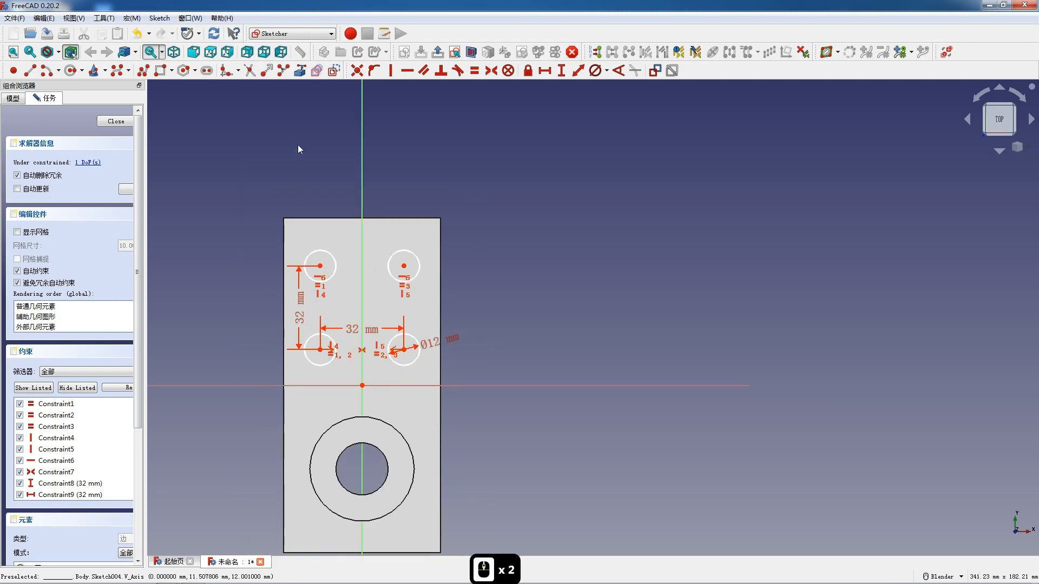
# Reference the boss bore as external geometry and set the vertical distance from its centre to the nearer circle row to 48 mm.
pyautogui.click(376, 450)
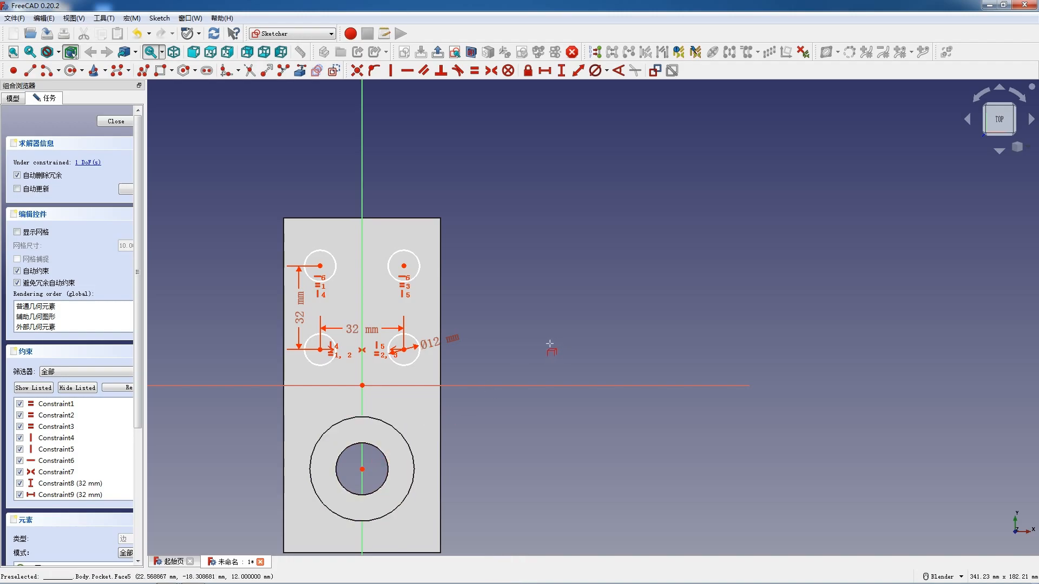
pyautogui.hotkey('shift', 'F12')
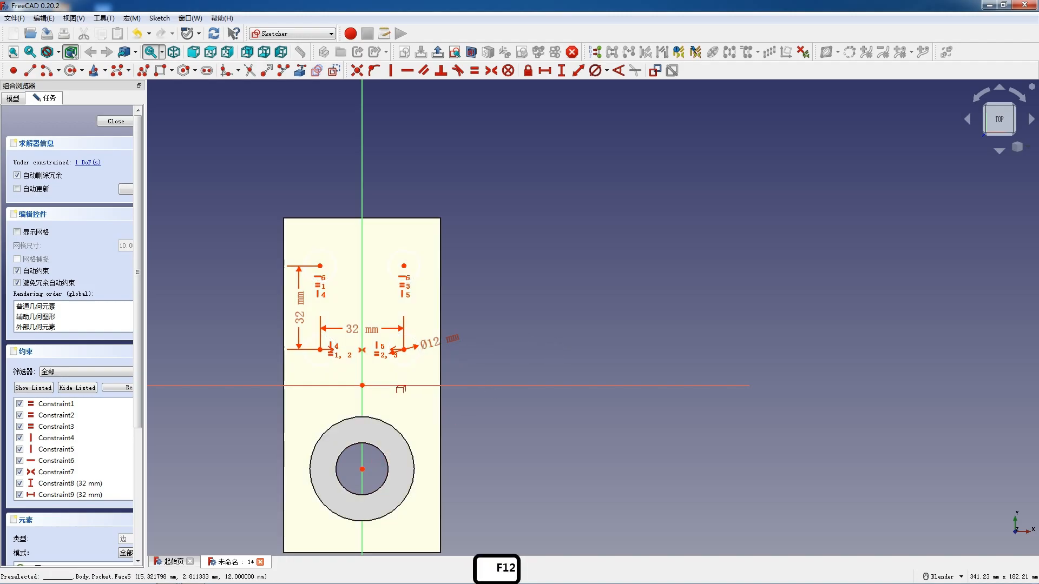
pyautogui.press('Escape')
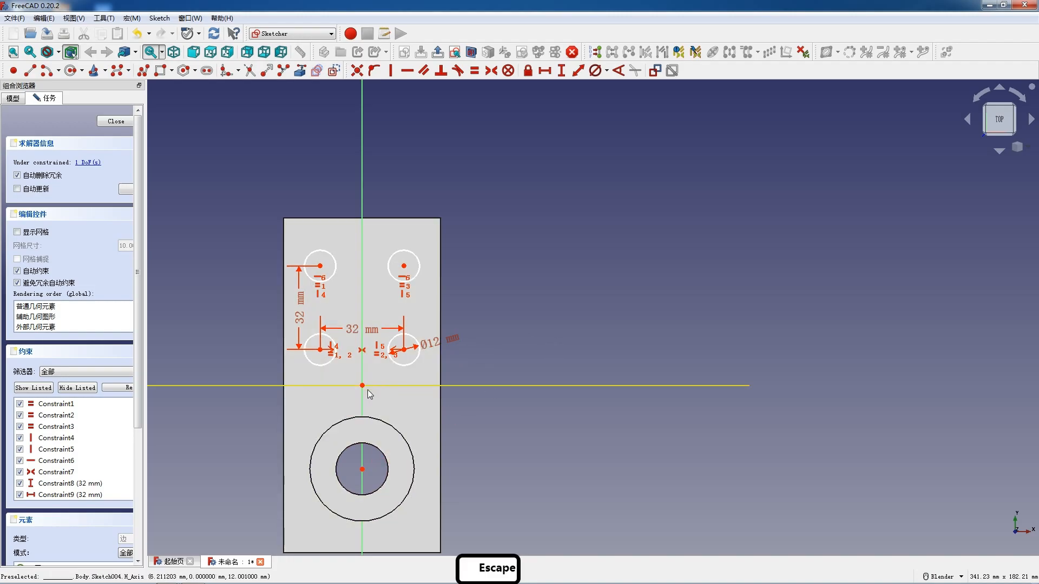
pyautogui.click(322, 351)
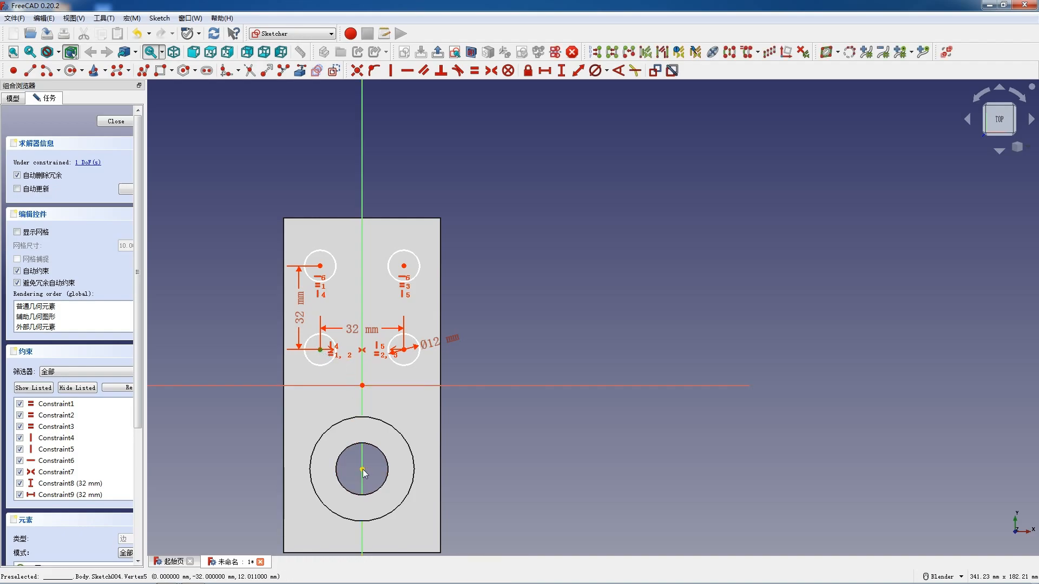
pyautogui.press('i')
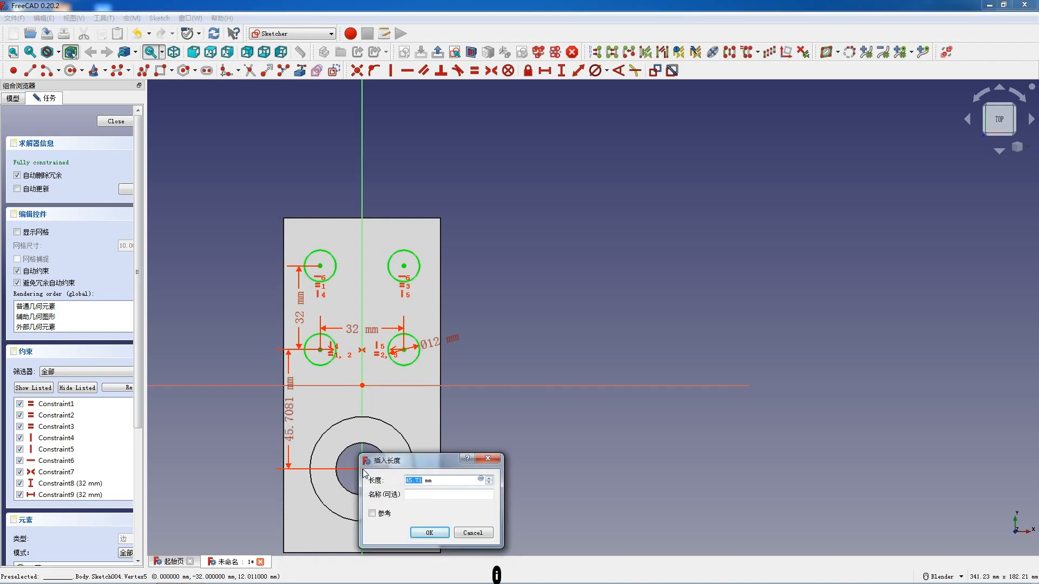
pyautogui.write('48')
pyautogui.press('Return')
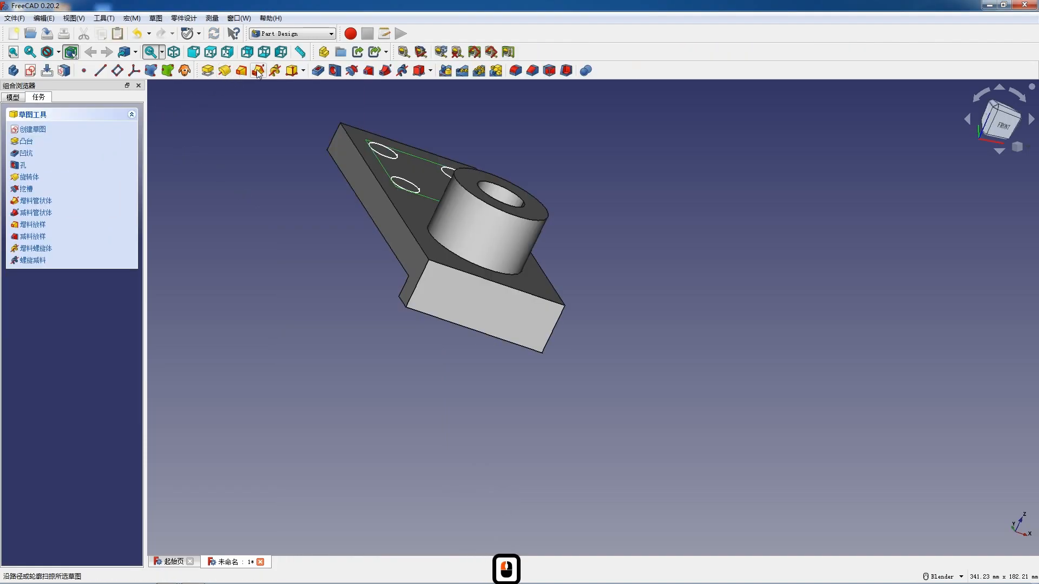
# Pocket the four sketched circles through all of the plate.
pyautogui.click(318, 70)
pyautogui.click(112, 162)
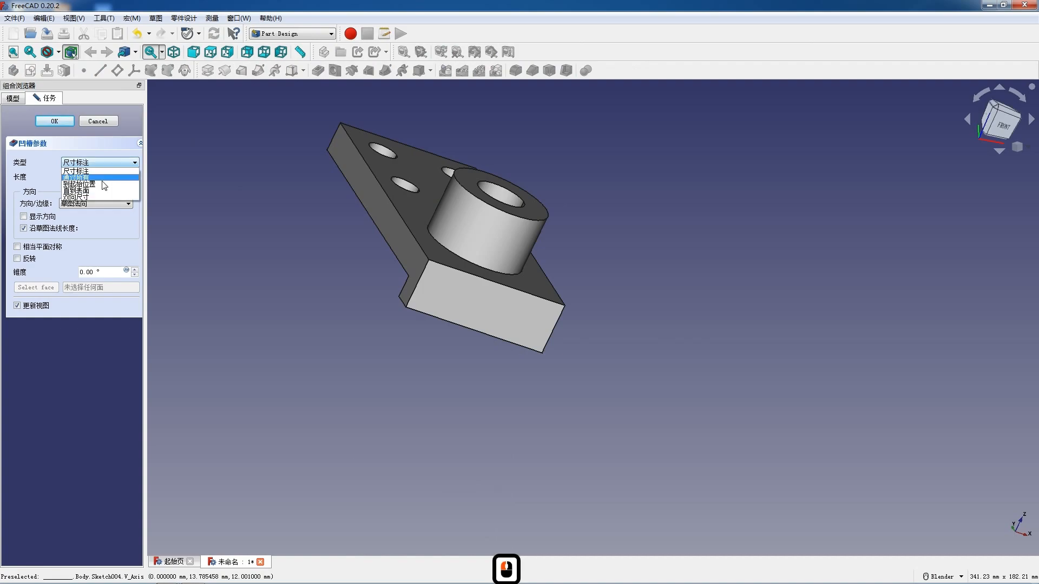
pyautogui.click(81, 173)
pyautogui.click(54, 121)
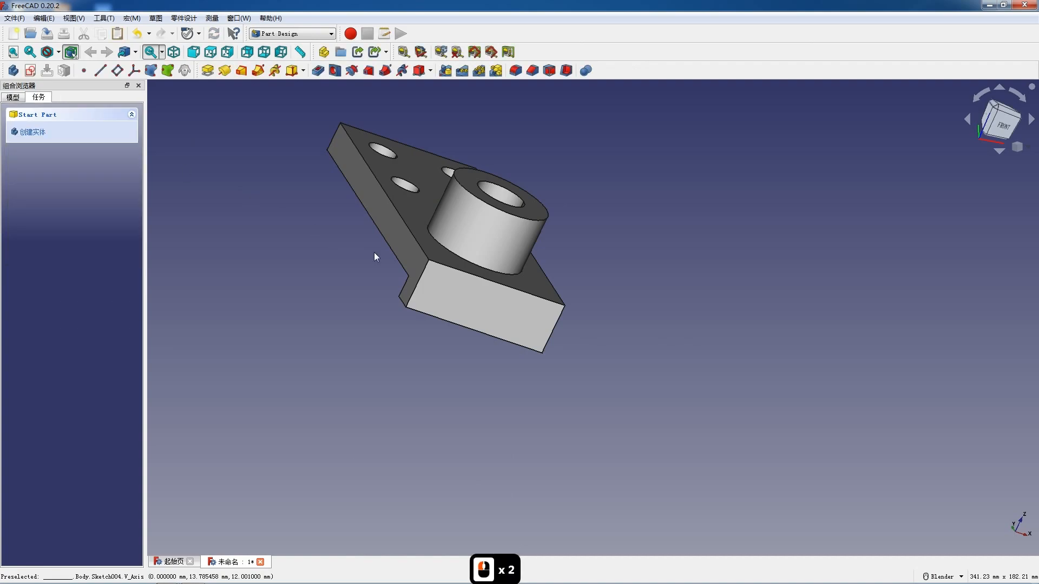
# Fillet the plate's vertical corner edges with a 3 mm radius.
pyautogui.scroll(2, 429, 301)
pyautogui.moveTo(445, 308); pyautogui.dragTo(398, 359, button='middle')
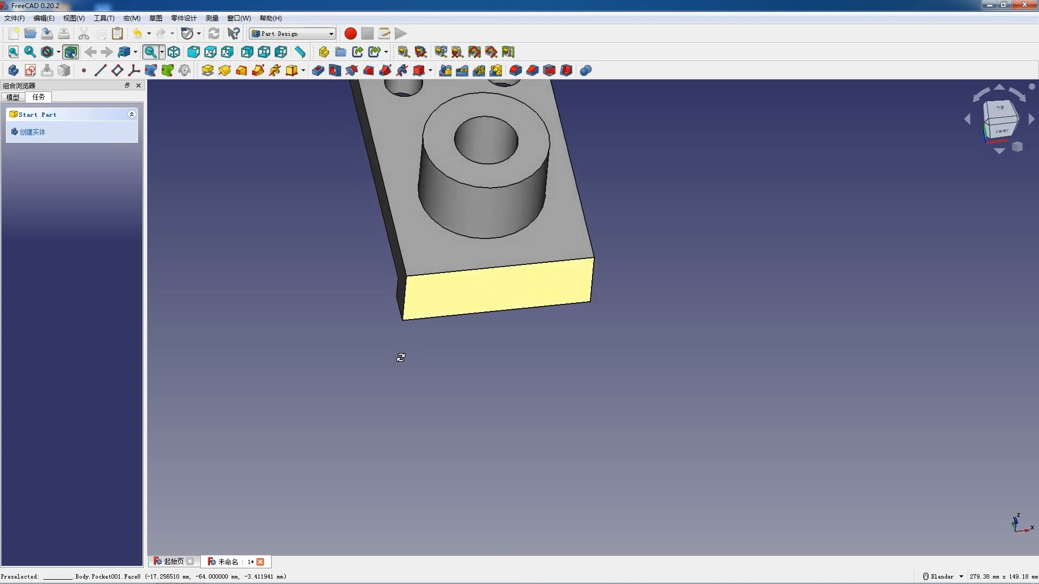
pyautogui.click(405, 292)
pyautogui.scroll(-4, 463, 314)
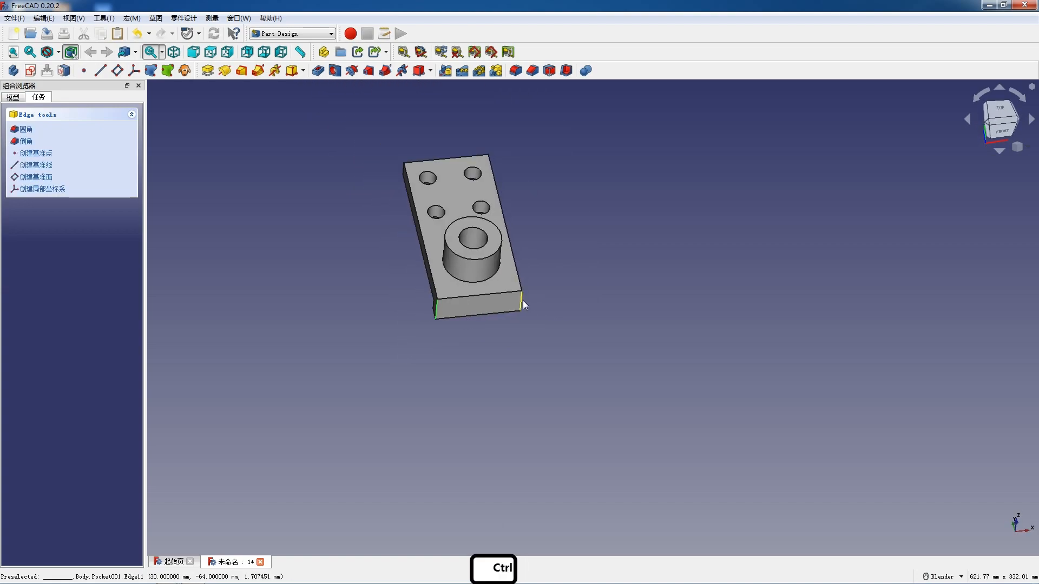
pyautogui.keyDown('ctrl'); pyautogui.click(522, 301); pyautogui.keyUp('ctrl')
pyautogui.keyDown('ctrl'); pyautogui.moveTo(401, 169); pyautogui.dragTo(543, 209, button='middle'); pyautogui.keyUp('ctrl')
pyautogui.keyDown('ctrl'); pyautogui.click(551, 181); pyautogui.keyUp('ctrl')
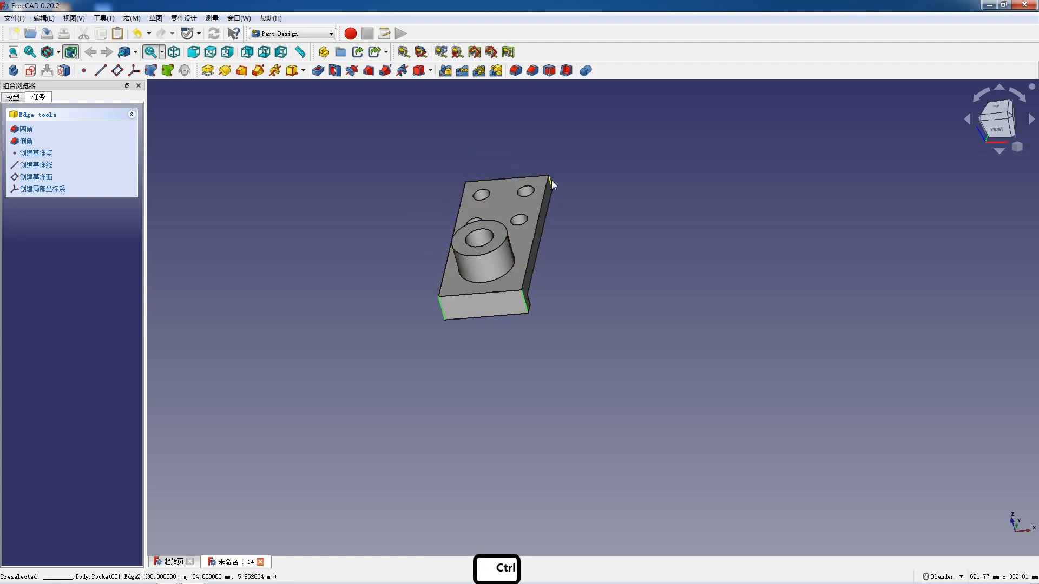
pyautogui.click(514, 70)
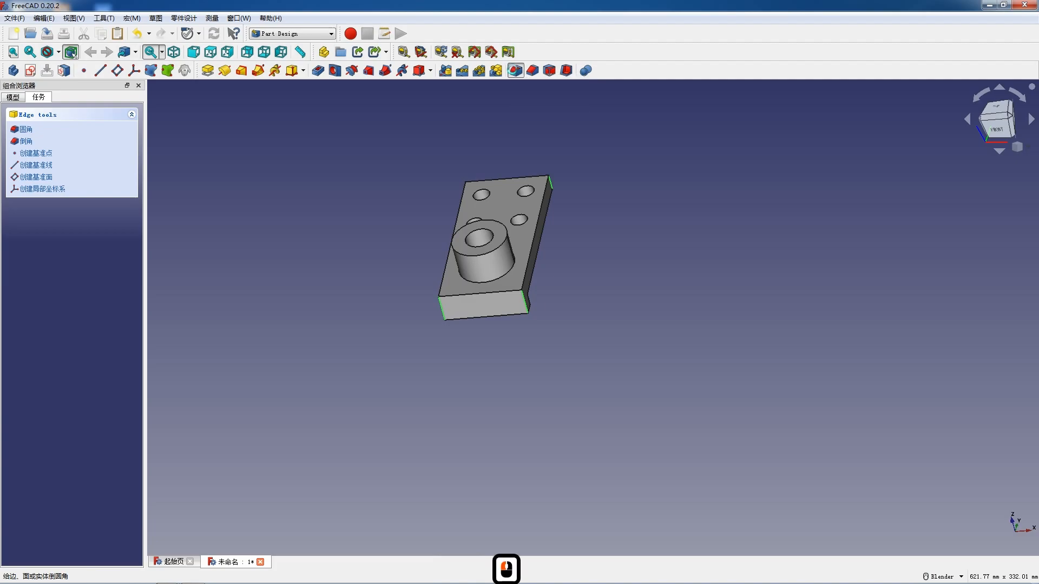
pyautogui.press('F12')
pyautogui.write('3')
pyautogui.press('Return')
# Fillet the lower outer edge of the underside end strip with a 3 mm radius.
pyautogui.scroll(4, 450, 260)
pyautogui.scroll(2, 402, 346)
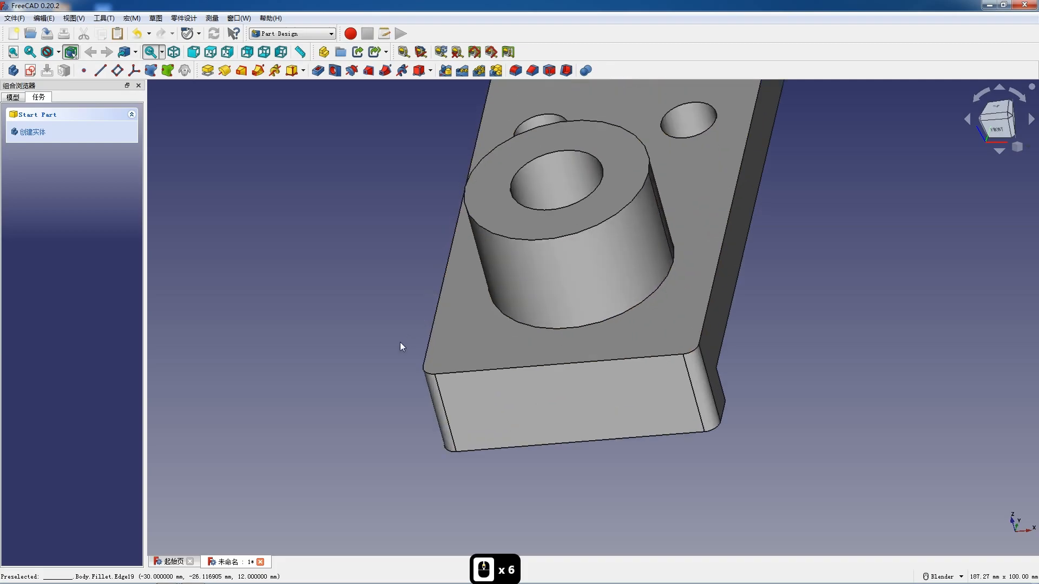
pyautogui.moveTo(396, 344); pyautogui.dragTo(648, 311, button='middle')
pyautogui.scroll(-2, 647, 312)
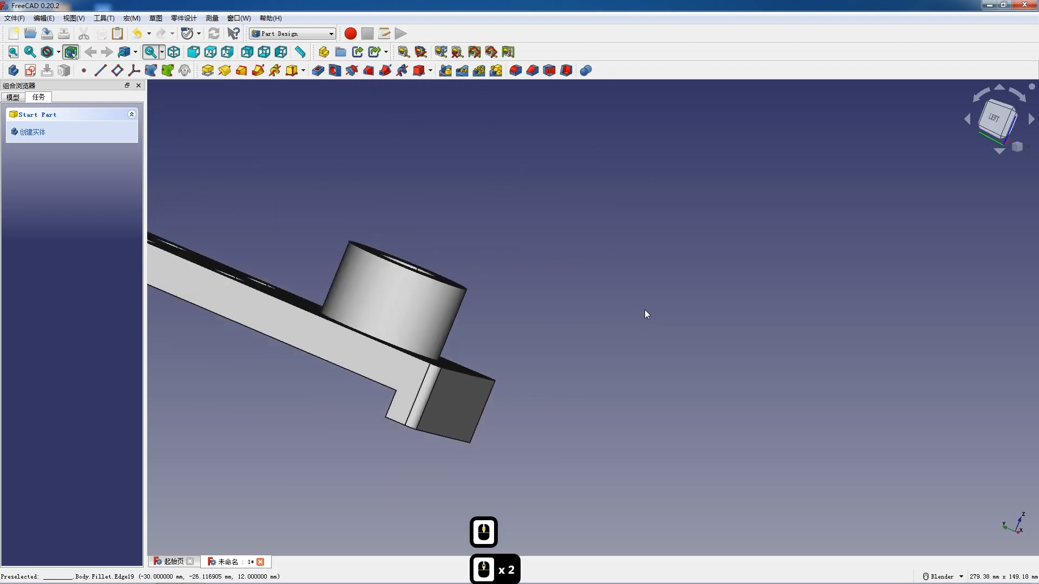
pyautogui.scroll(3, 443, 402)
pyautogui.moveTo(316, 433); pyautogui.dragTo(436, 390, button='middle')
pyautogui.press('F12')
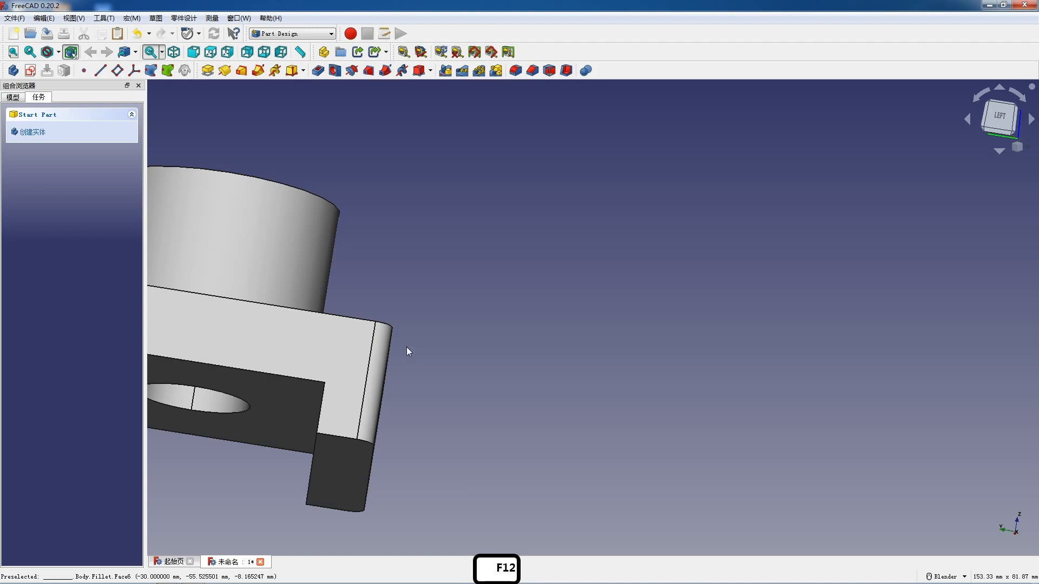
pyautogui.moveTo(382, 309); pyautogui.dragTo(386, 337, button='middle')
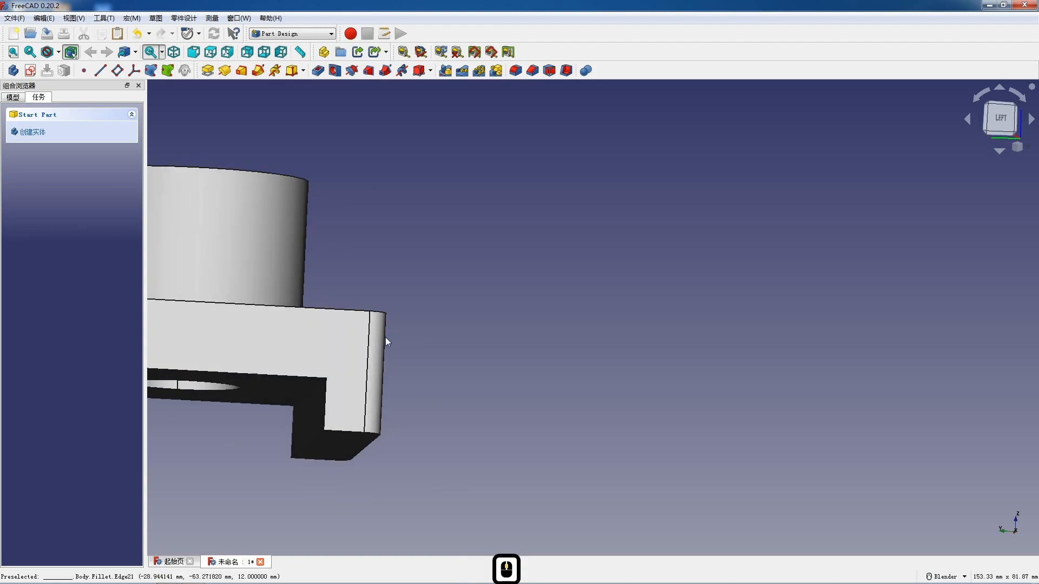
pyautogui.click(374, 441)
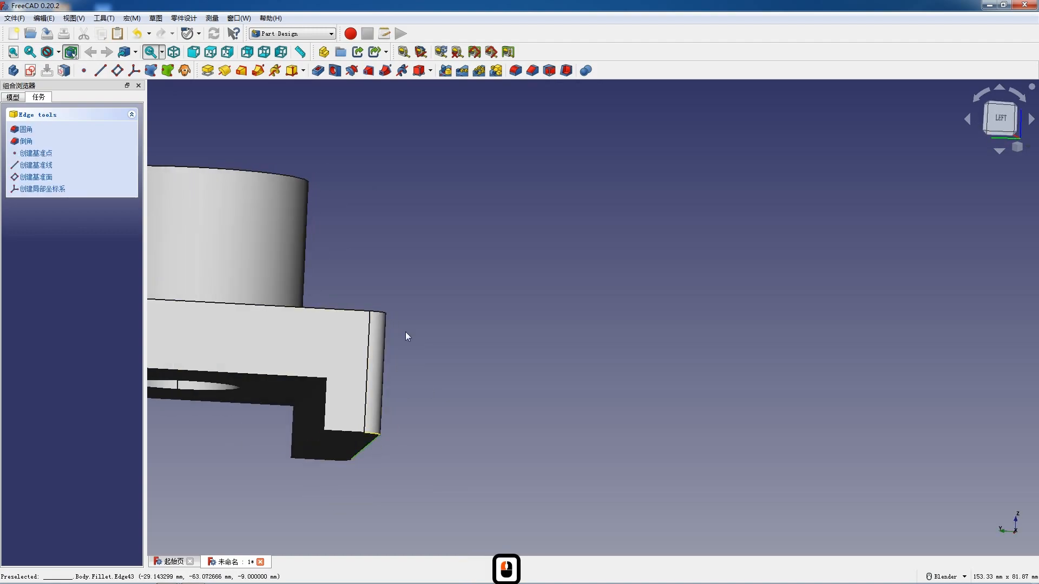
pyautogui.click(513, 73)
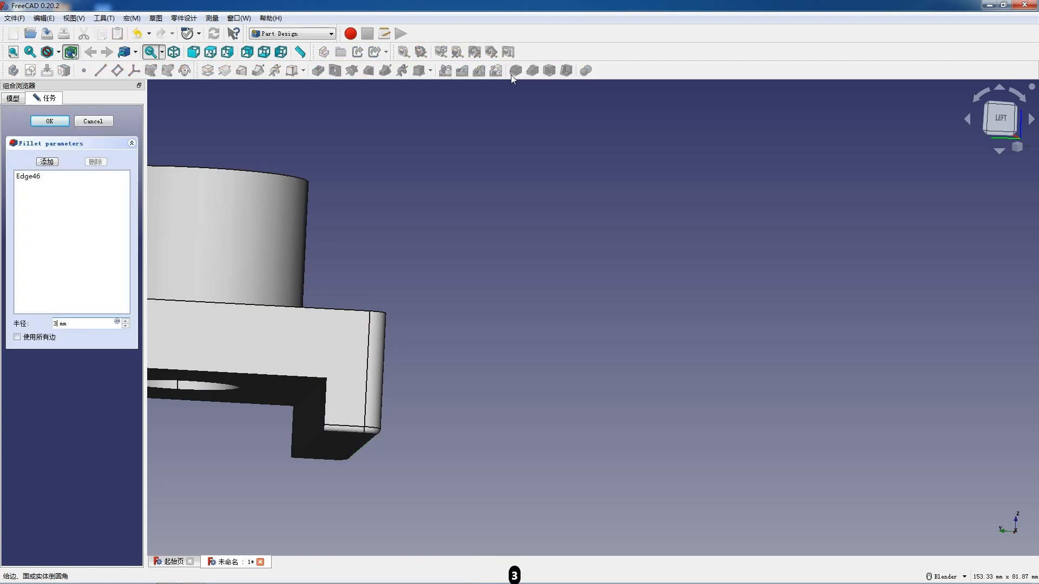
pyautogui.press('Return')
# Fillet the outer edge loop of the plate's top face.
pyautogui.moveTo(426, 196); pyautogui.dragTo(375, 267, button='middle')
pyautogui.click(398, 294)
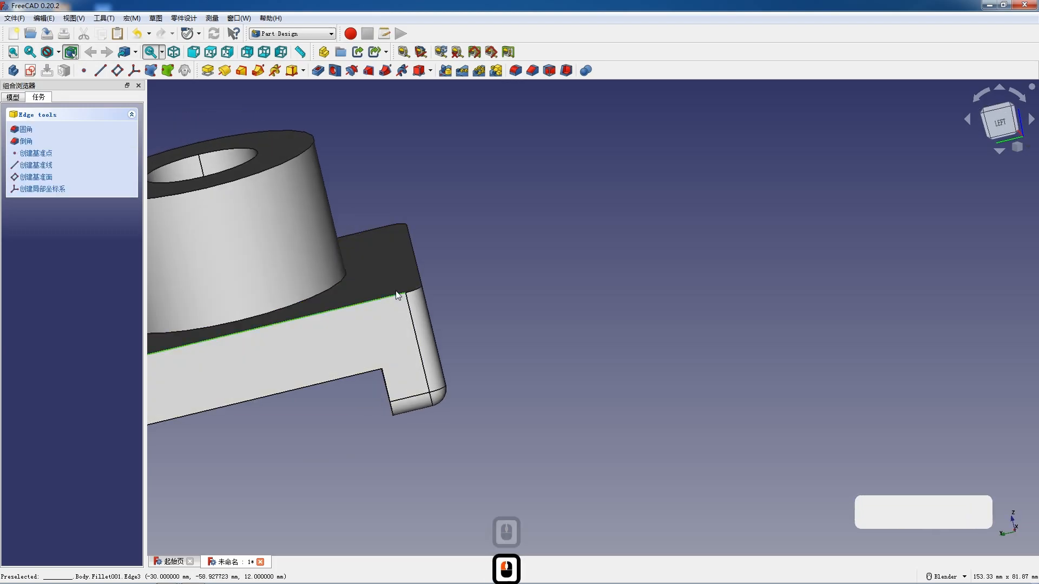
pyautogui.click(516, 72)
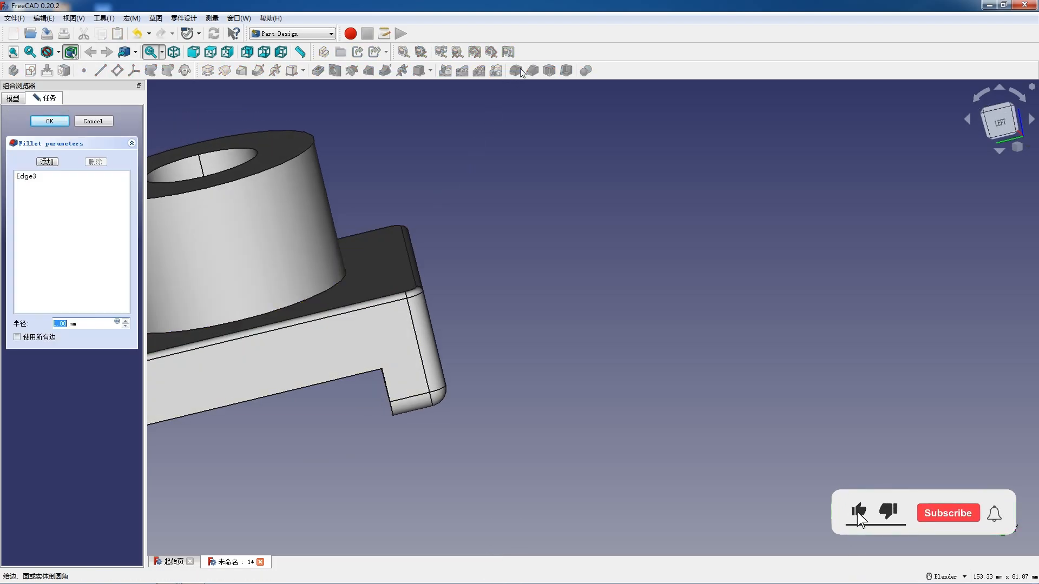
pyautogui.press('Return')
# Fillet the circular edge where the boss meets the plate with a 3 mm radius.
pyautogui.scroll(3, 510, 173)
pyautogui.scroll(4, 379, 227)
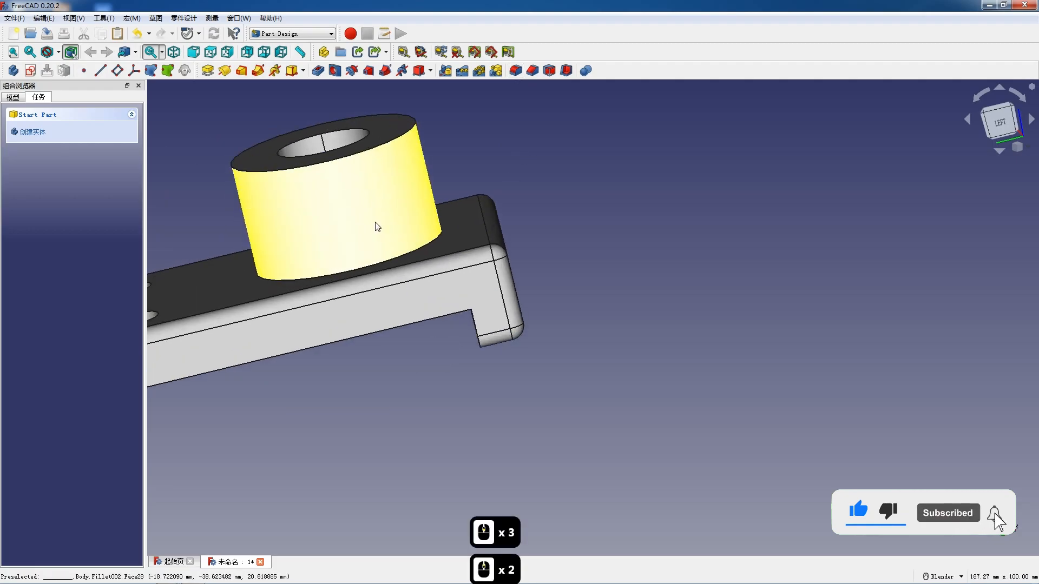
pyautogui.click(439, 265)
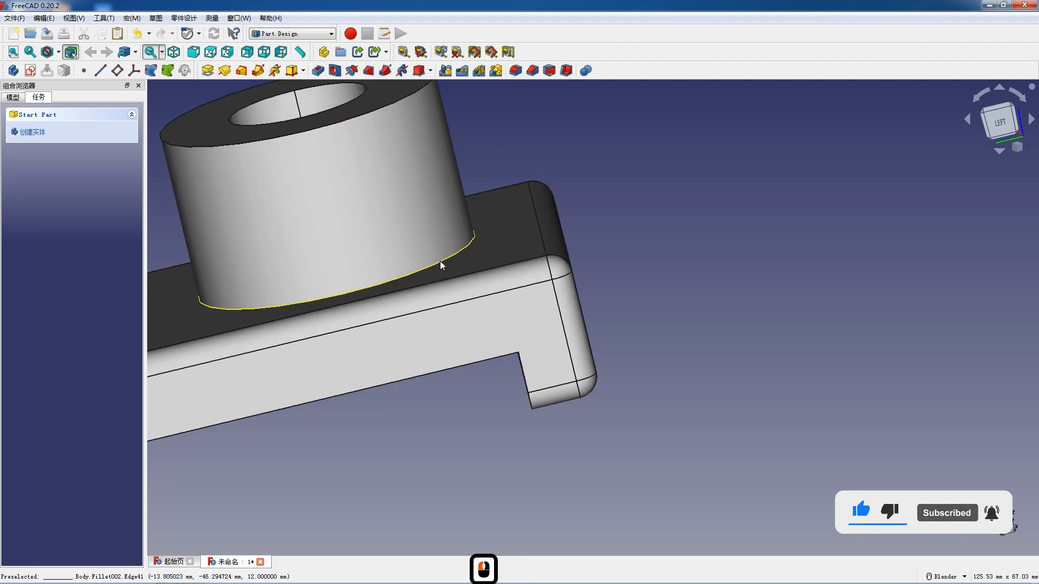
pyautogui.click(514, 70)
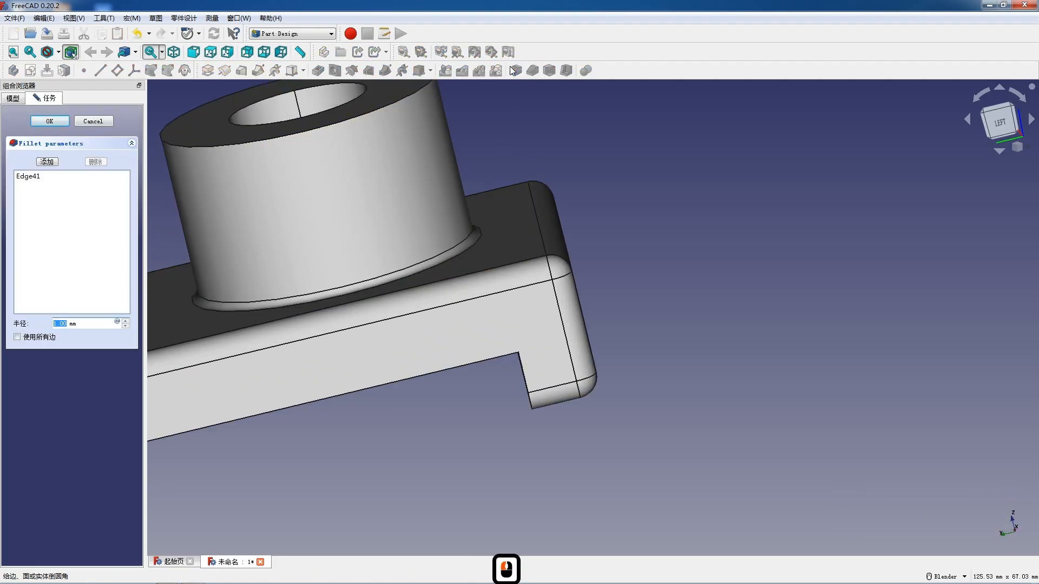
pyautogui.write('3')
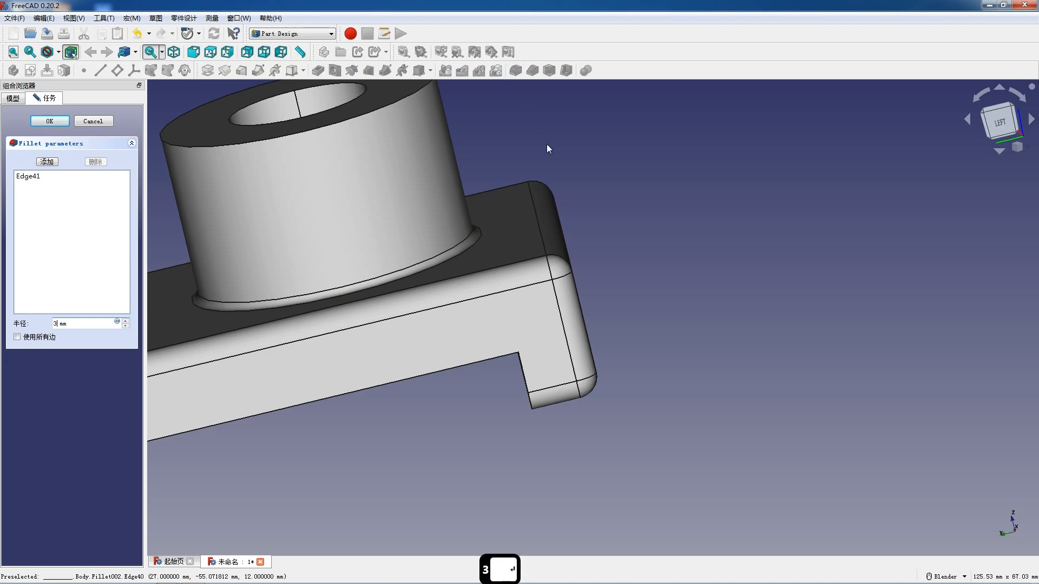
pyautogui.press('Return')
# Examine the filleted boss base from the side and in isometric view.
pyautogui.scroll(-4, 566, 162)
pyautogui.moveTo(300, 272); pyautogui.dragTo(266, 246, button='middle')
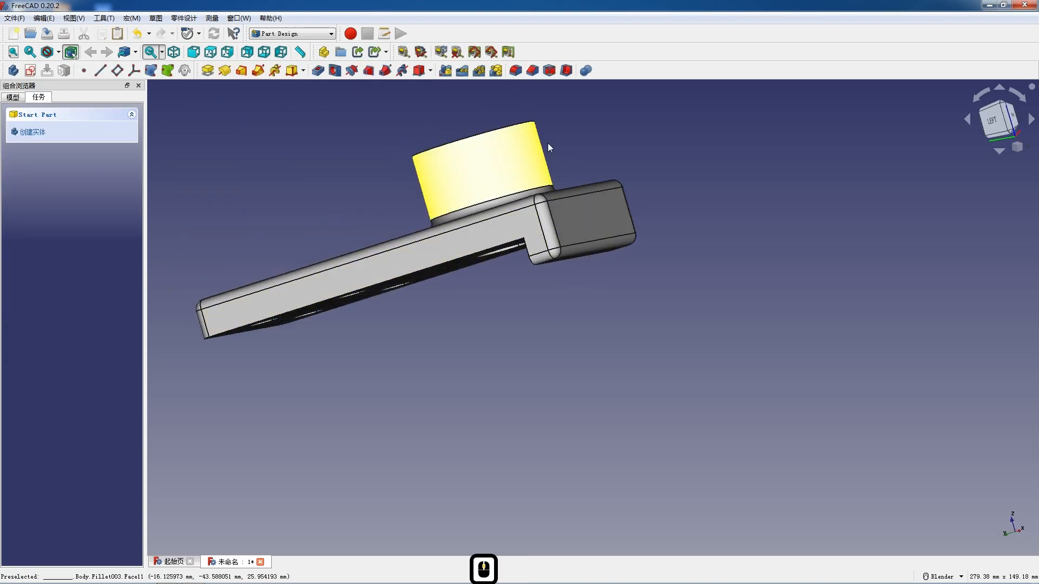
pyautogui.moveTo(554, 141); pyautogui.dragTo(509, 240, button='middle')
pyautogui.click(173, 52)
pyautogui.scroll(-5, 589, 166)
pyautogui.scroll(4, 590, 170)
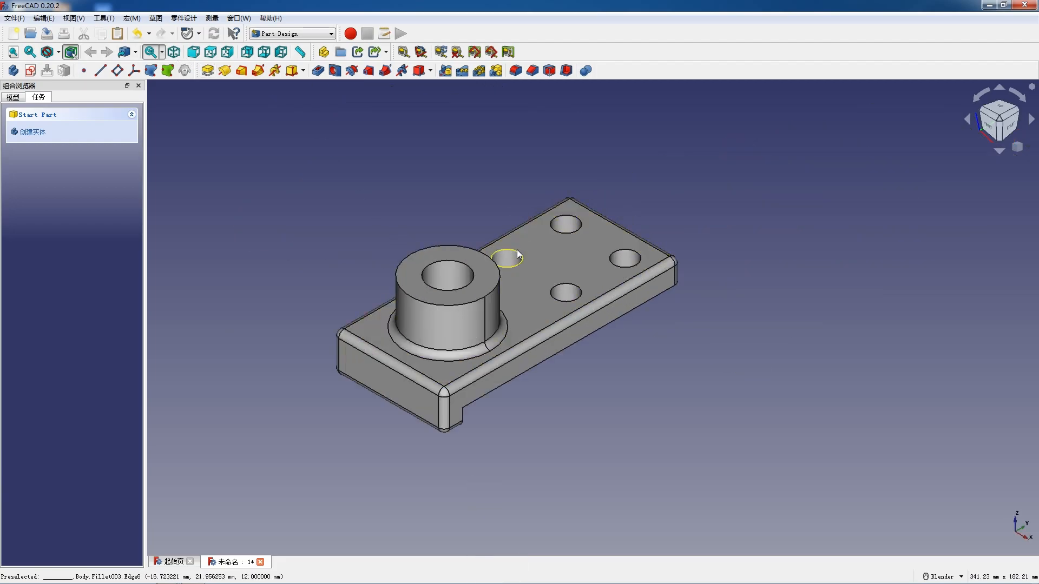
pyautogui.scroll(1, 517, 250)
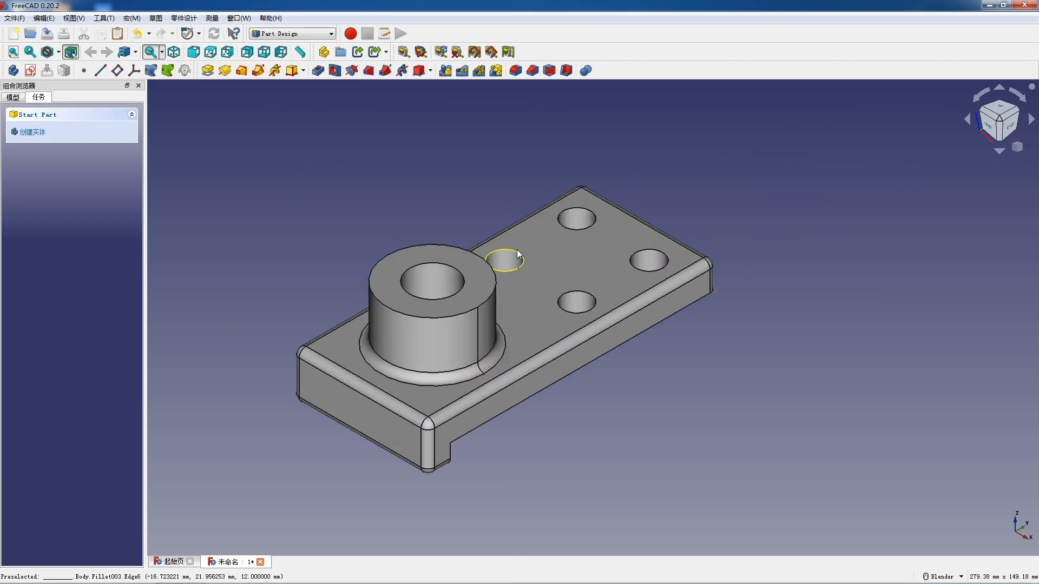
pyautogui.press('F12')
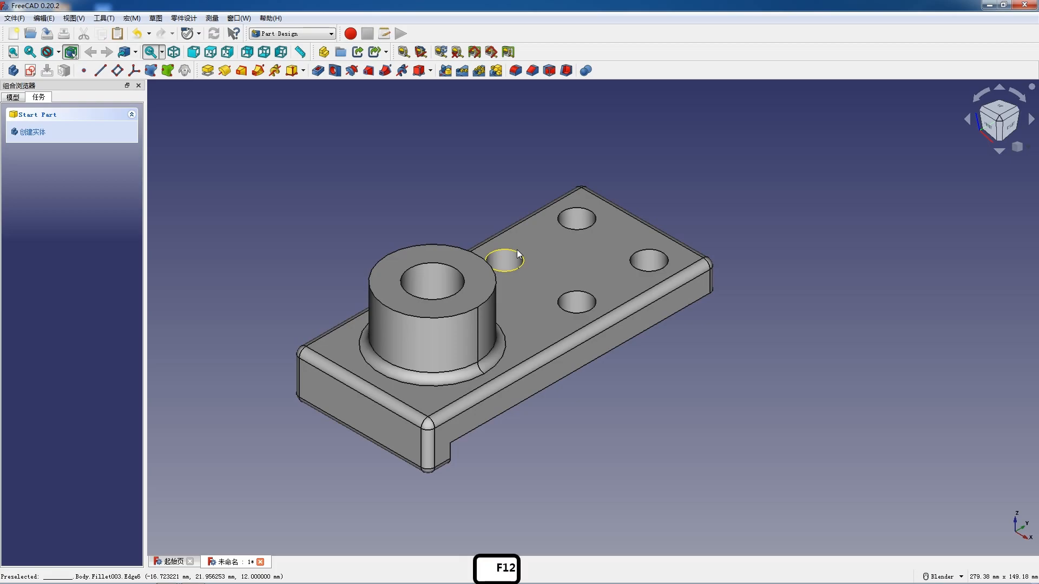
# Chamfer the upper edge of the boss bore with an equal distance of 9.99 mm.
pyautogui.scroll(2, 457, 292)
pyautogui.click(459, 291)
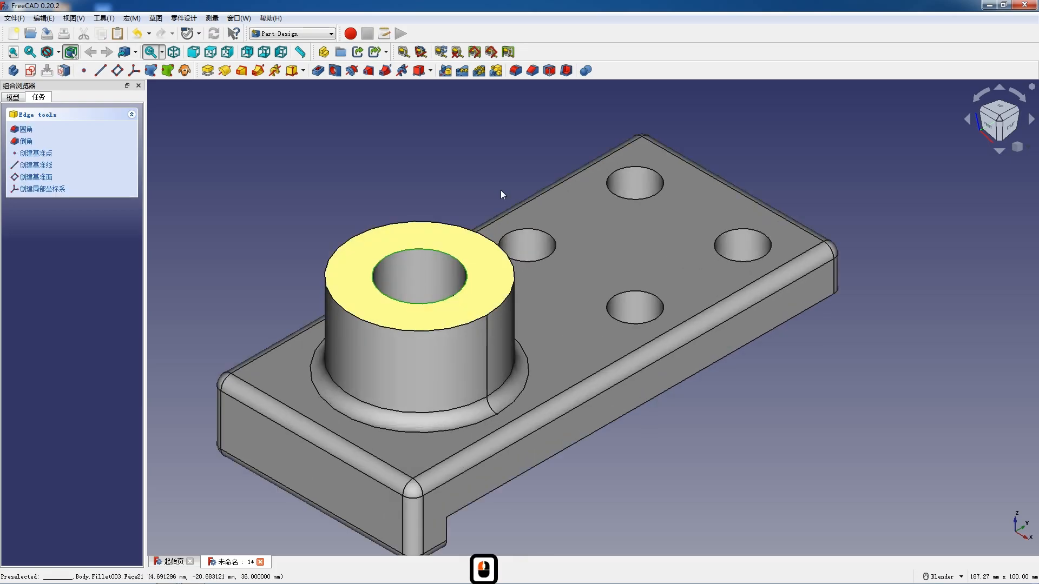
pyautogui.click(527, 73)
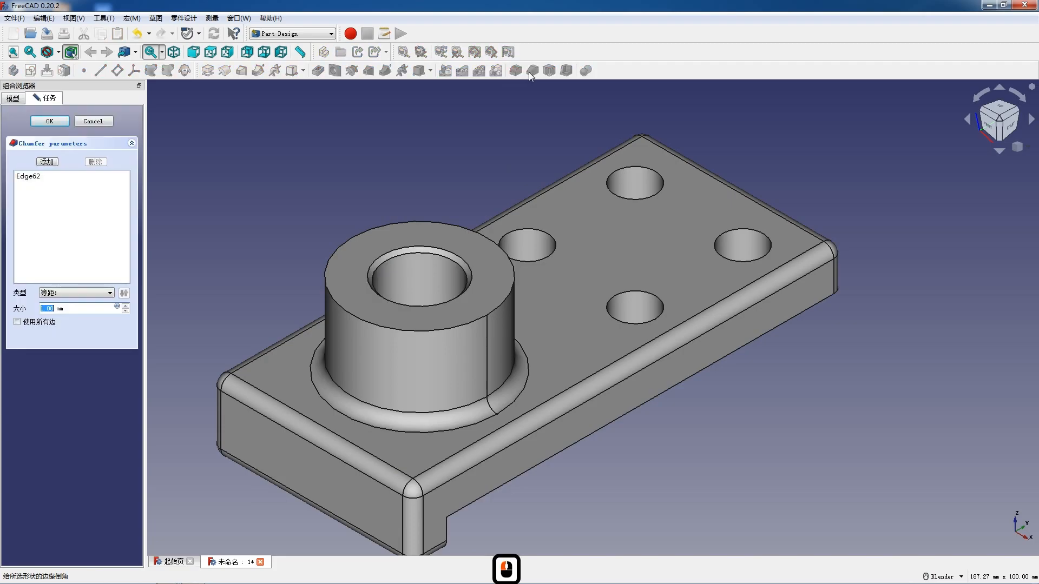
pyautogui.write('10')
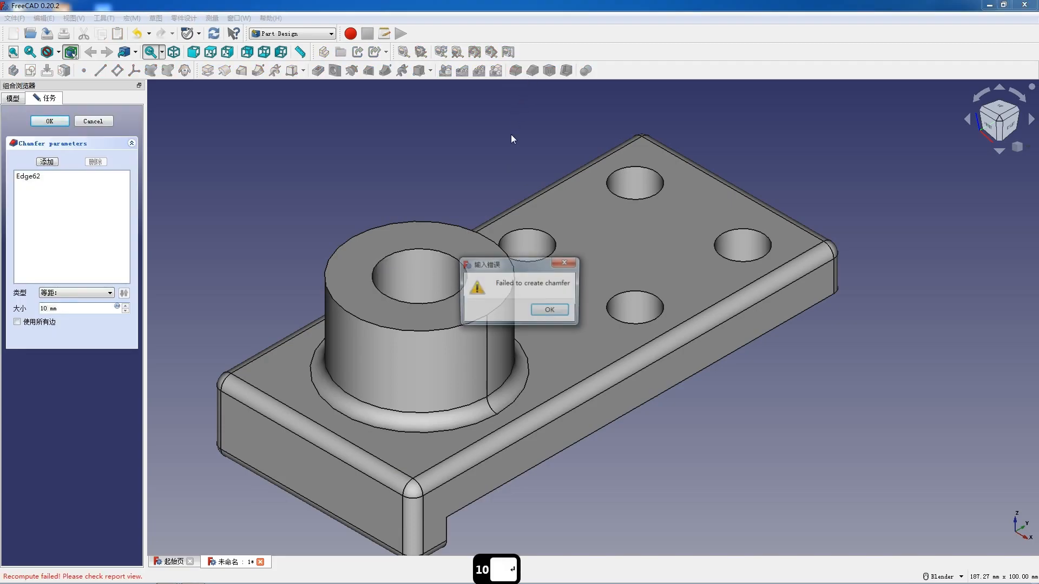
pyautogui.click(550, 311)
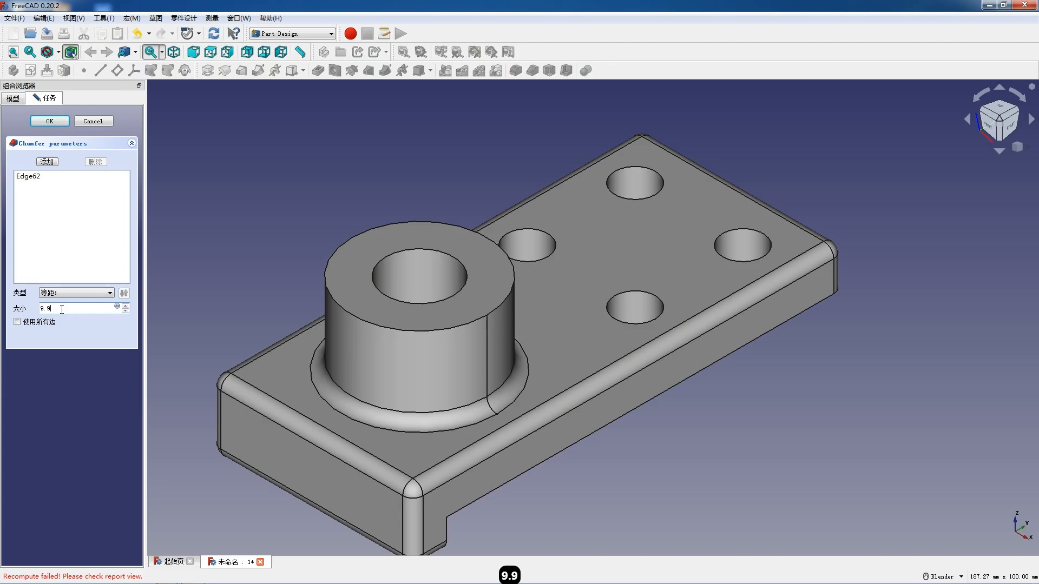
pyautogui.write('9.99')
pyautogui.press('Return')
# Create a new sketch on the YZ plane and set the display style to wireframe.
pyautogui.moveTo(332, 324); pyautogui.dragTo(563, 383, button='middle')
pyautogui.scroll(3, 633, 336)
pyautogui.scroll(-3, 633, 336)
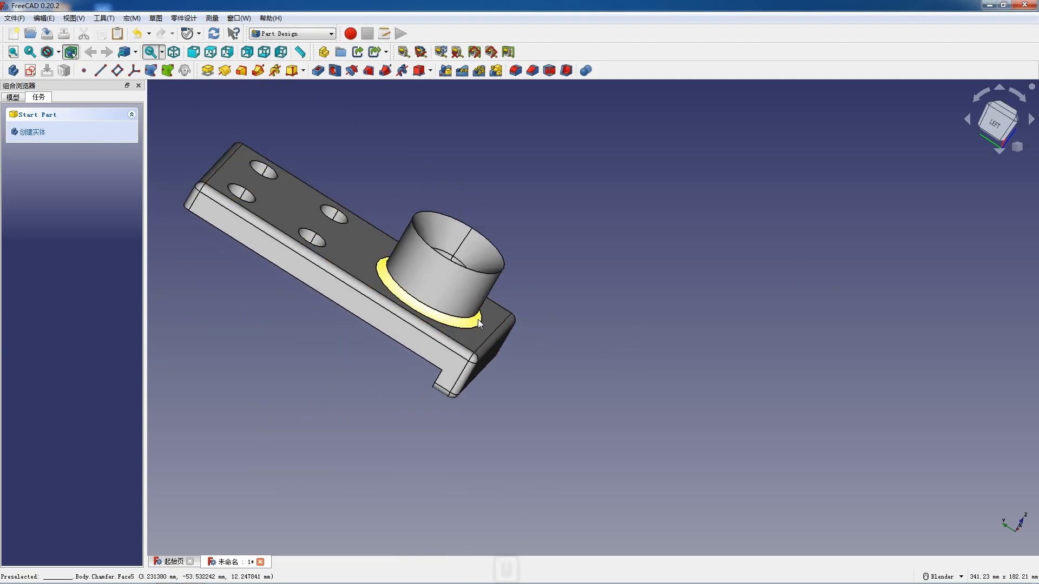
pyautogui.scroll(2, 441, 269)
pyautogui.moveTo(440, 268); pyautogui.dragTo(359, 282, button='middle')
pyautogui.scroll(-3, 359, 282)
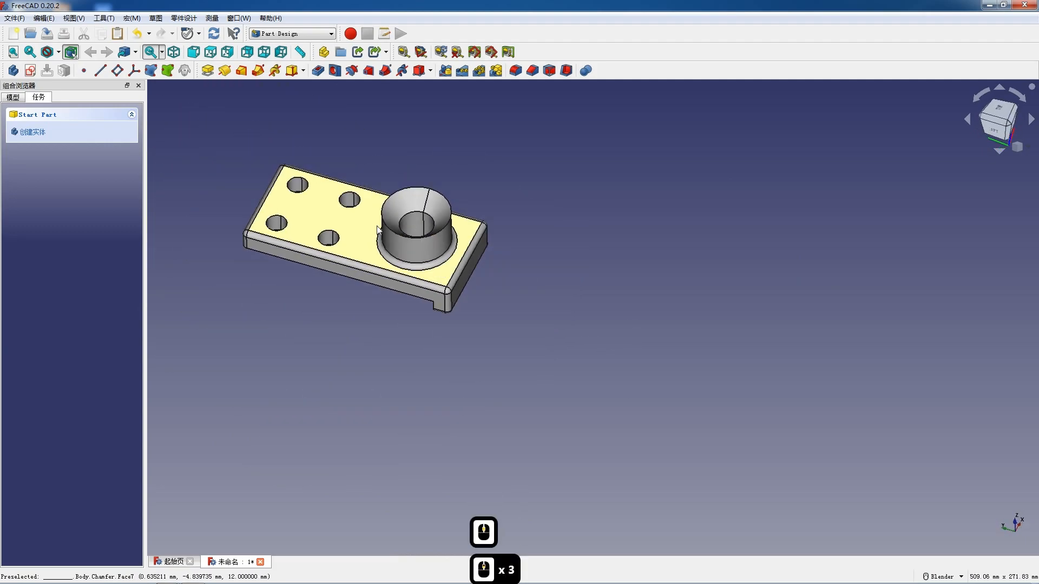
pyautogui.scroll(2, 310, 121)
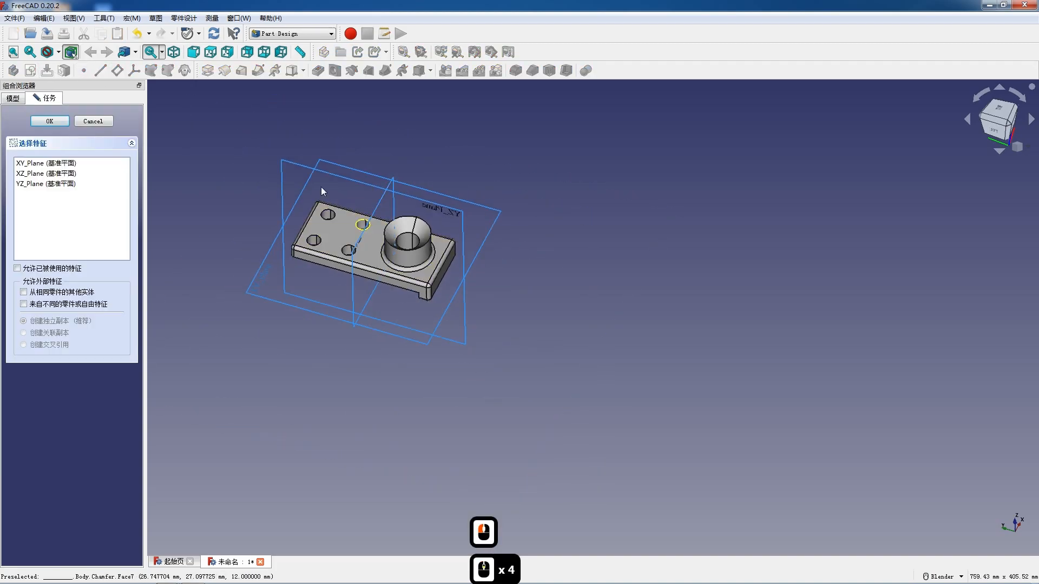
pyautogui.click(448, 217)
pyautogui.scroll(7, 828, 262)
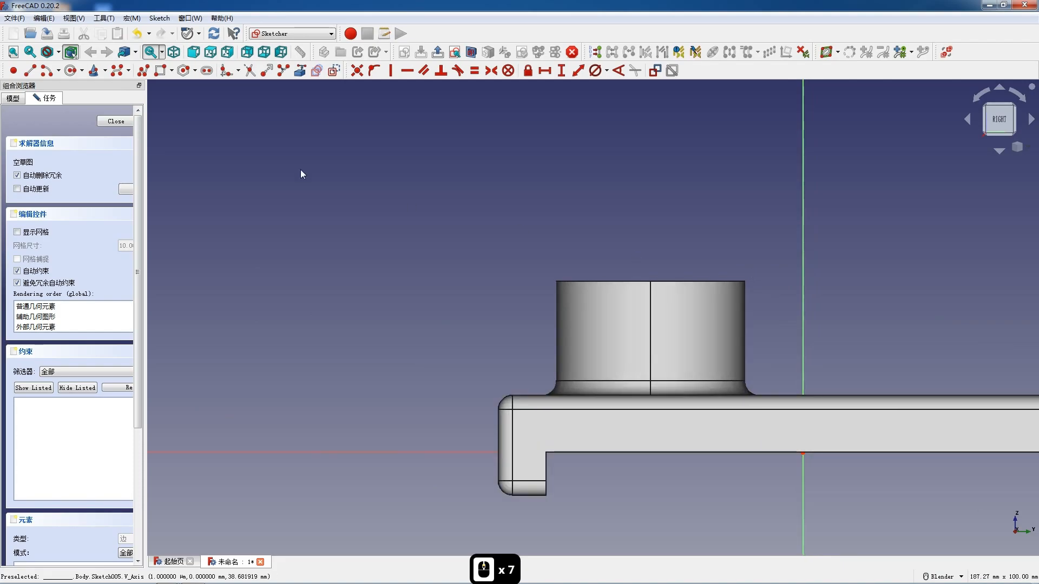
pyautogui.click(58, 52)
pyautogui.click(64, 98)
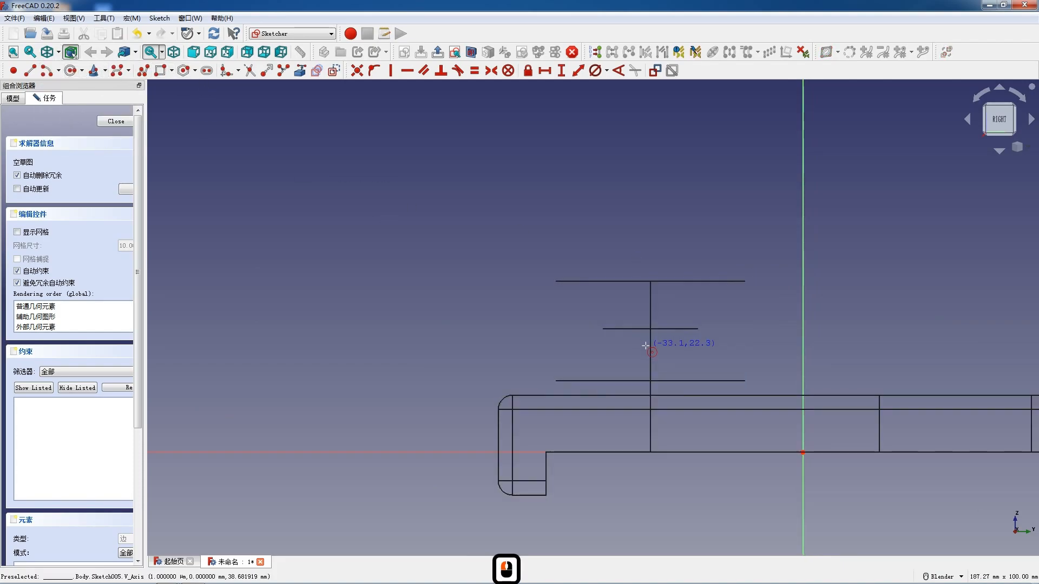
# Bring the vertical centre edges of the boss and its bore into the sketch as external geometry.
pyautogui.scroll(3, 645, 348)
pyautogui.click(300, 70)
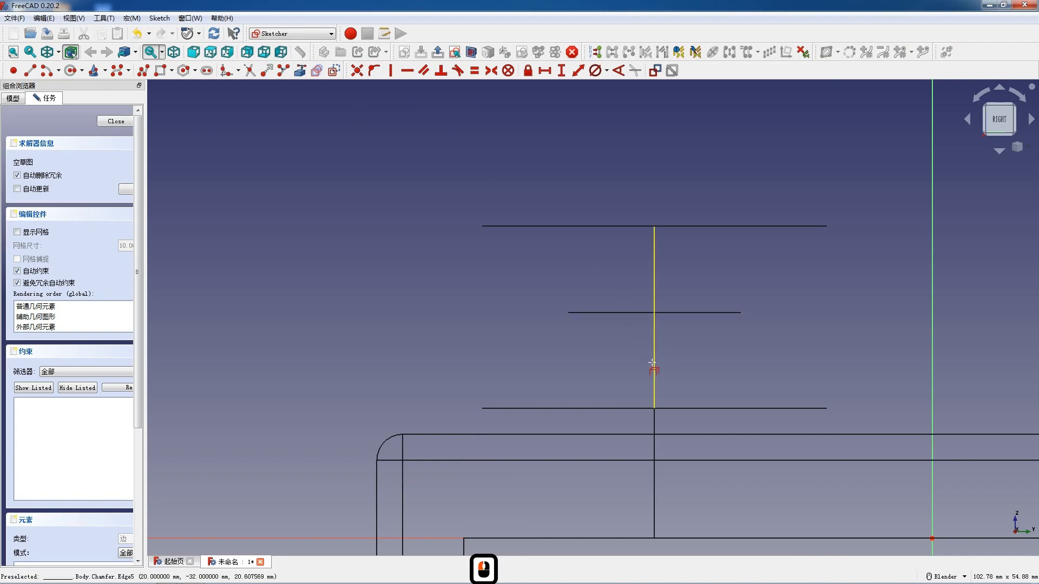
pyautogui.click(653, 363)
pyautogui.click(654, 499)
pyautogui.press('Escape')
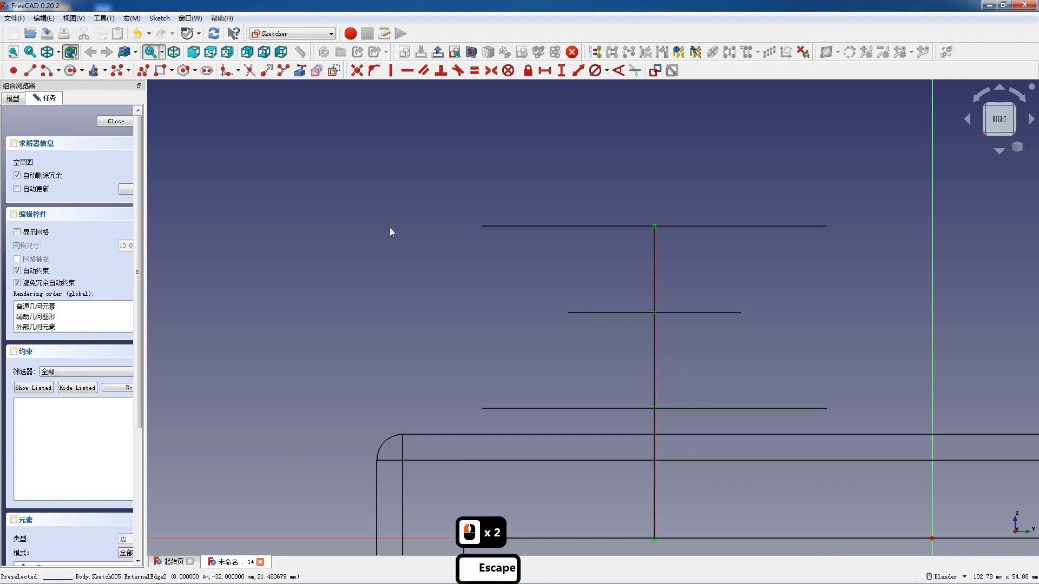
# Draw a circle centred on the boss's vertical centre edge and set its diameter to 6 mm.
pyautogui.click(70, 71)
pyautogui.click(654, 366)
pyautogui.click(667, 364)
pyautogui.press('Escape')
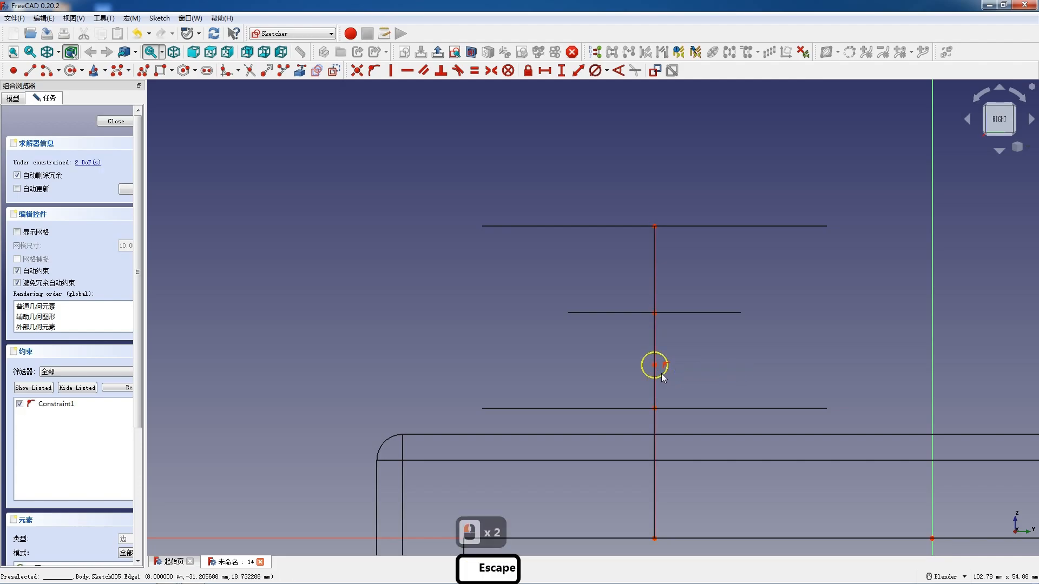
pyautogui.click(666, 369)
pyautogui.click(595, 71)
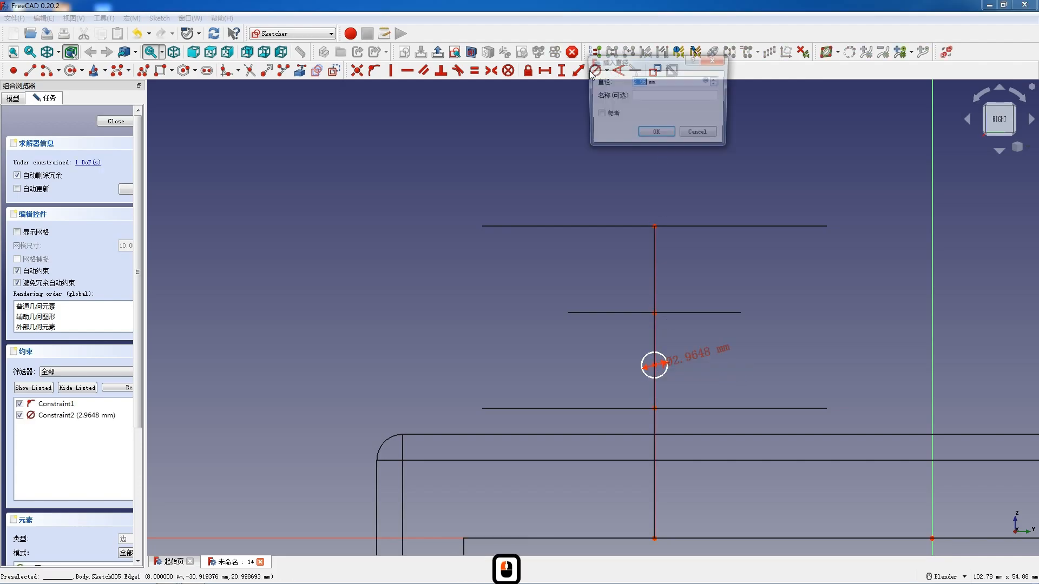
pyautogui.write('6')
pyautogui.press('Return')
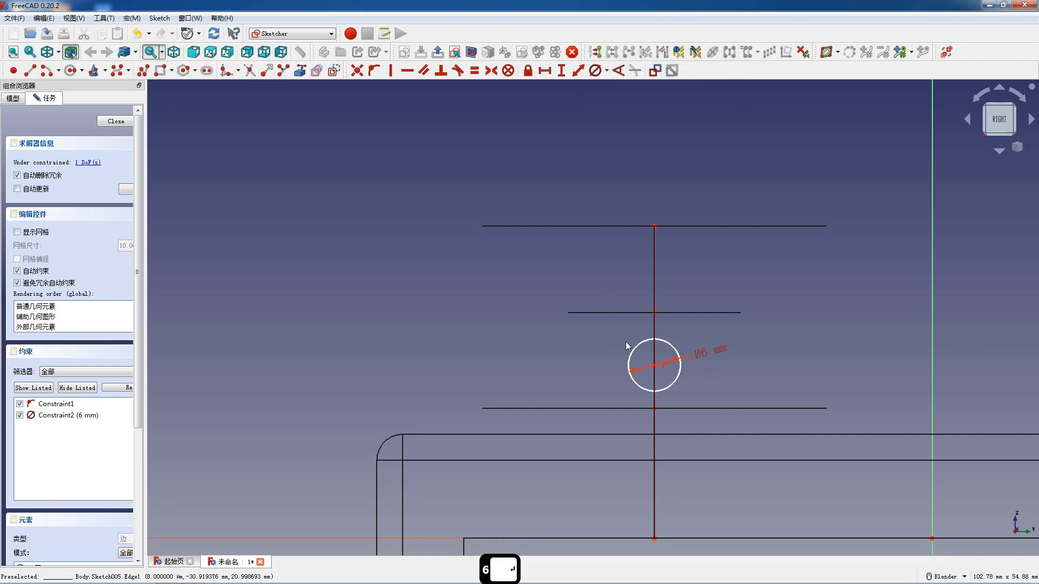
# Constrain the circle's centre 18 mm vertically above the lower end of the centre edge and finish the sketch.
pyautogui.click(655, 365)
pyautogui.click(654, 539)
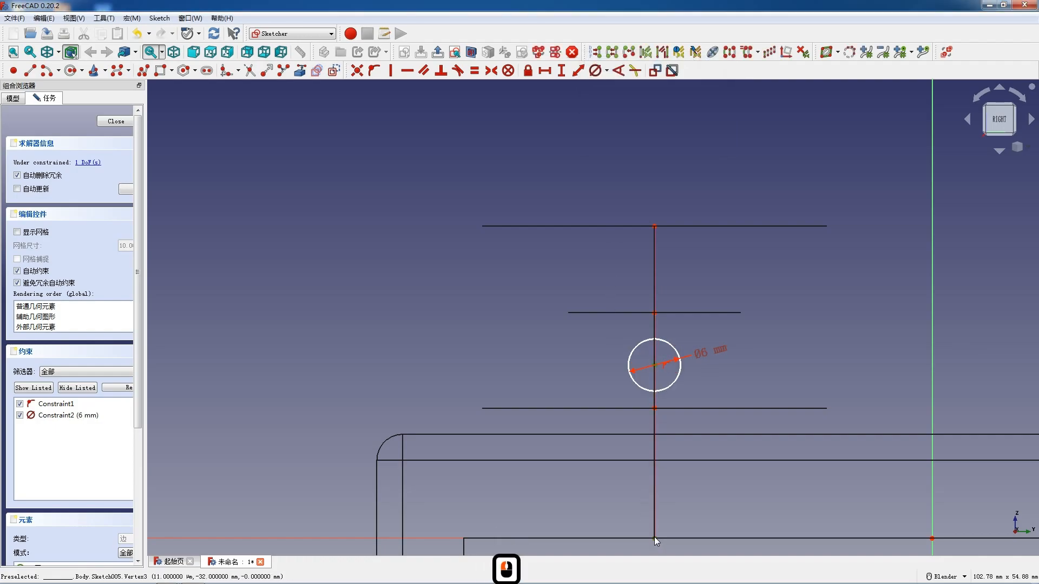
pyautogui.press('i')
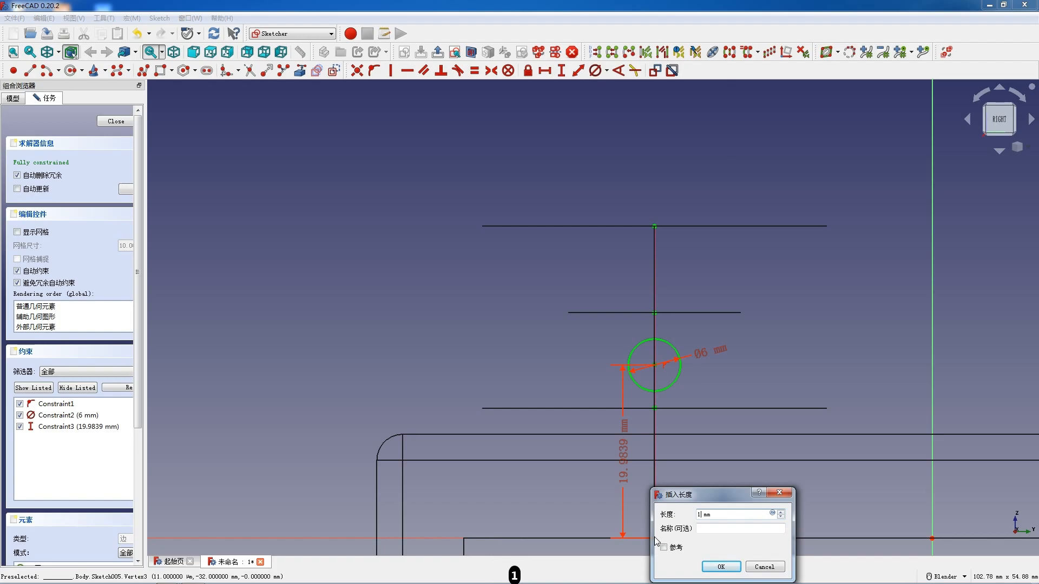
pyautogui.press('Return')
pyautogui.scroll(-4, 615, 310)
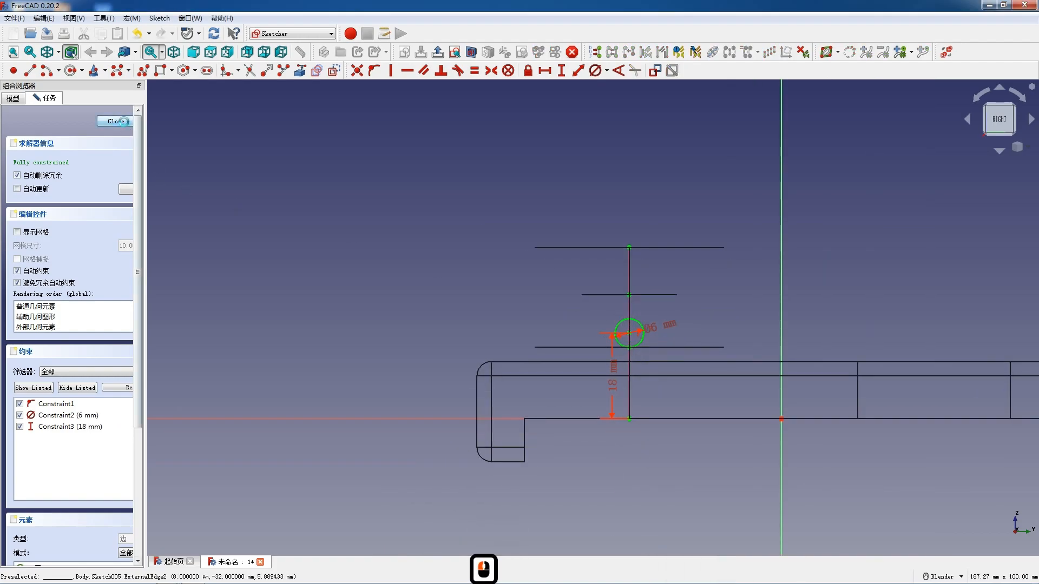
pyautogui.click(116, 120)
# Restore the shaded display and pocket the 6 mm circle along the sketch normal through all of the boss.
pyautogui.click(58, 53)
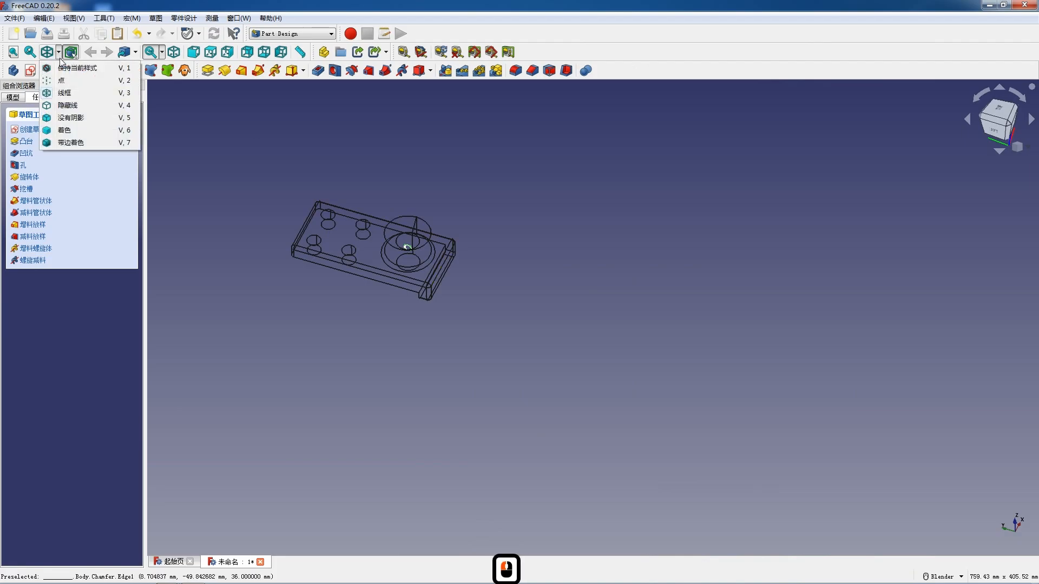
pyautogui.click(70, 67)
pyautogui.scroll(3, 378, 232)
pyautogui.scroll(1, 386, 242)
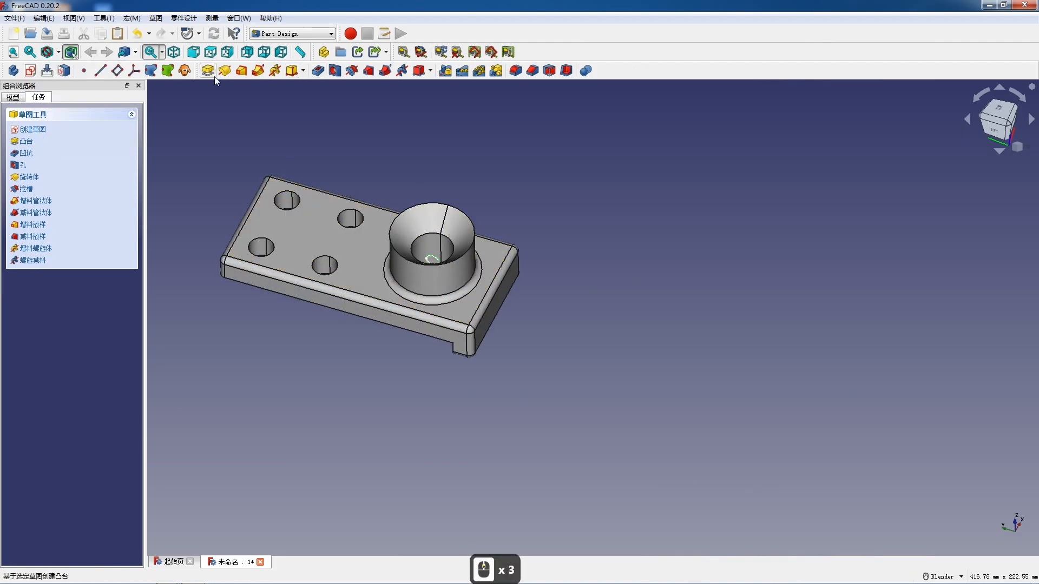
pyautogui.click(319, 71)
pyautogui.click(102, 161)
pyautogui.click(96, 176)
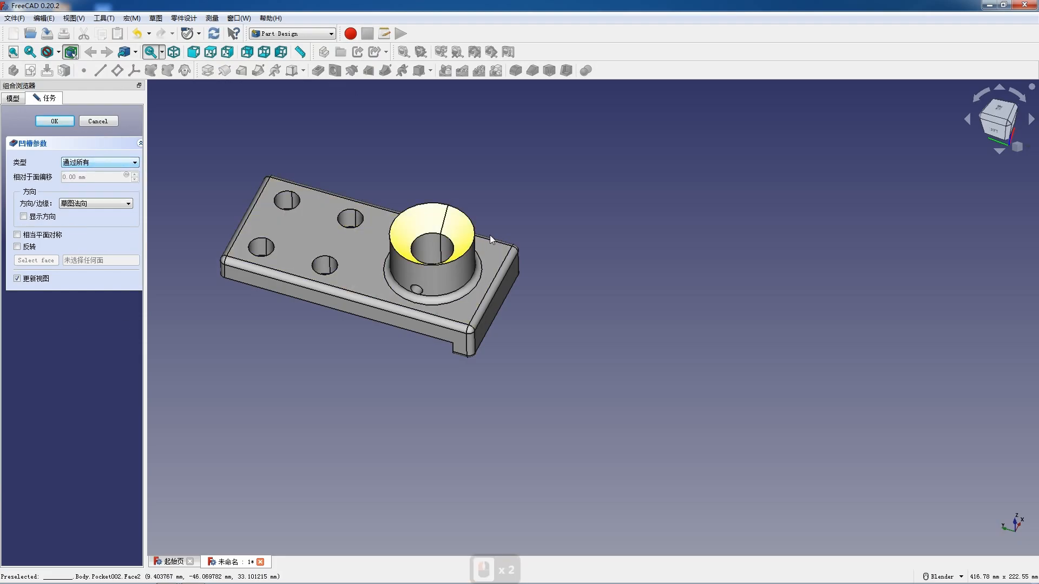
pyautogui.moveTo(487, 255); pyautogui.dragTo(424, 276, button='middle')
pyautogui.scroll(1, 435, 213)
pyautogui.scroll(-2, 382, 232)
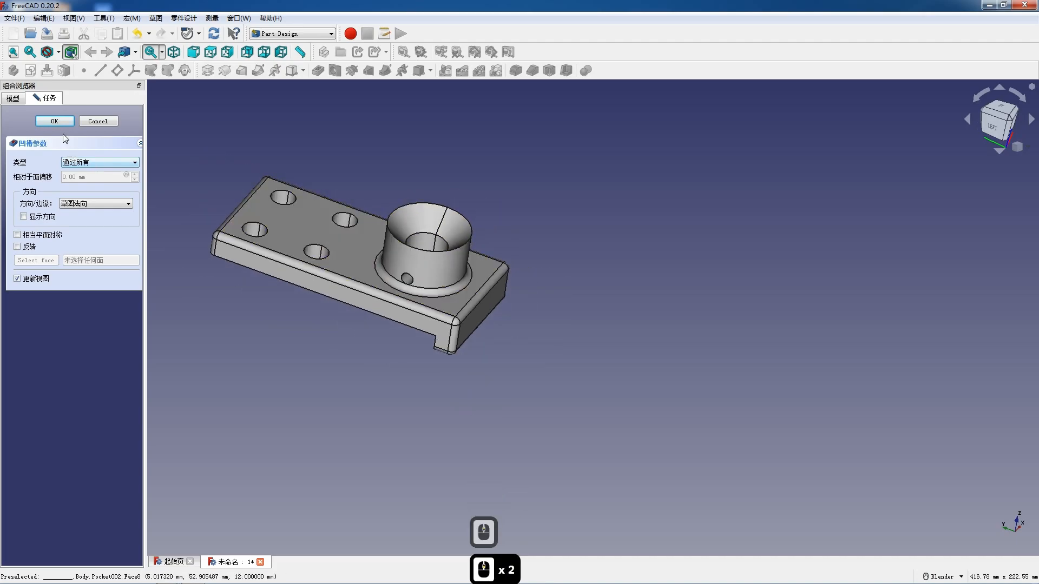
pyautogui.click(61, 120)
# Examine the side hole in the boss from several angles and show the whole part in isometric view.
pyautogui.scroll(2, 433, 230)
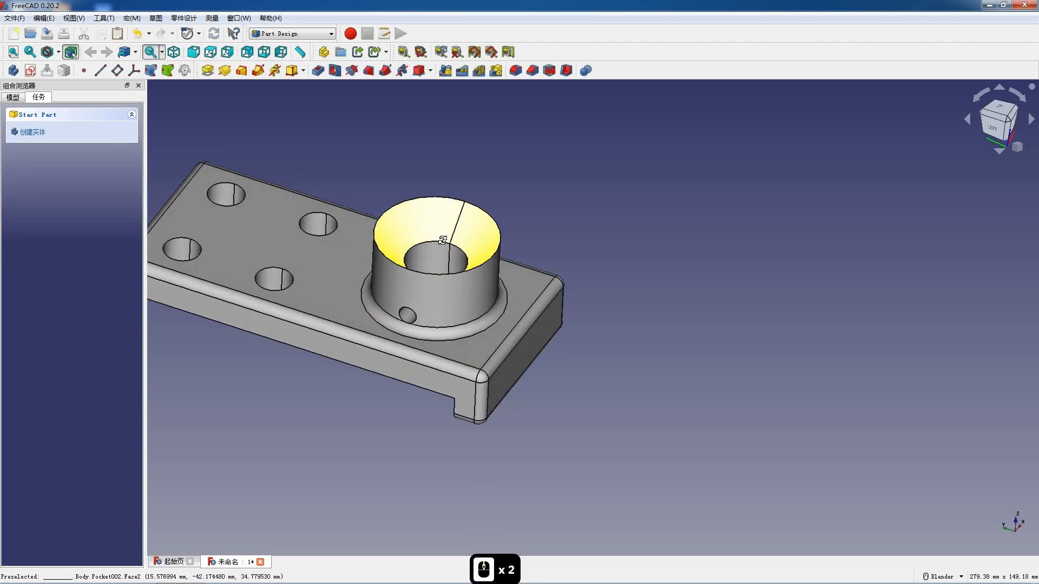
pyautogui.moveTo(448, 234); pyautogui.dragTo(387, 212, button='middle')
pyautogui.scroll(3, 406, 208)
pyautogui.scroll(-4, 455, 200)
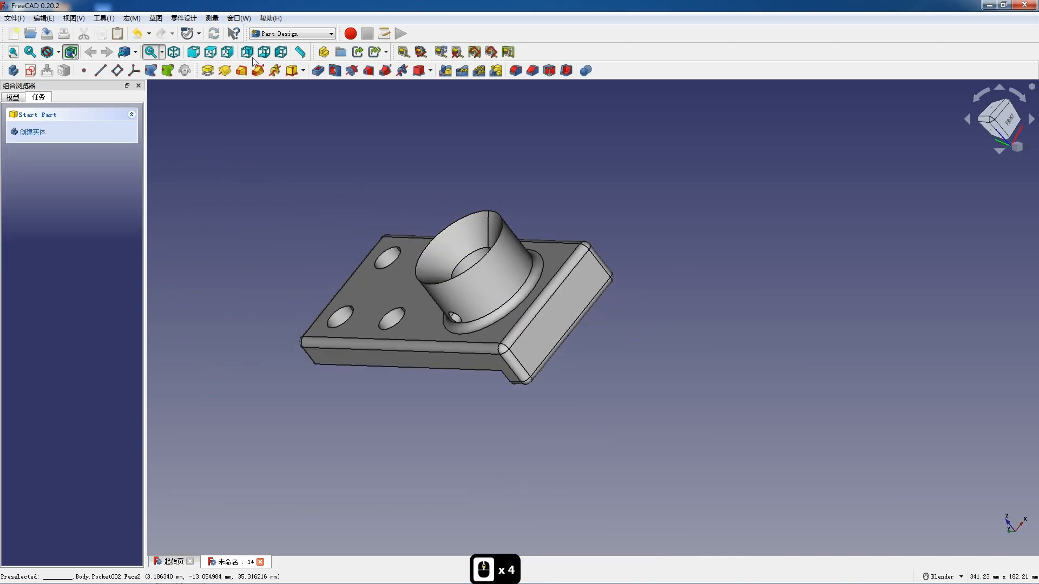
pyautogui.click(176, 53)
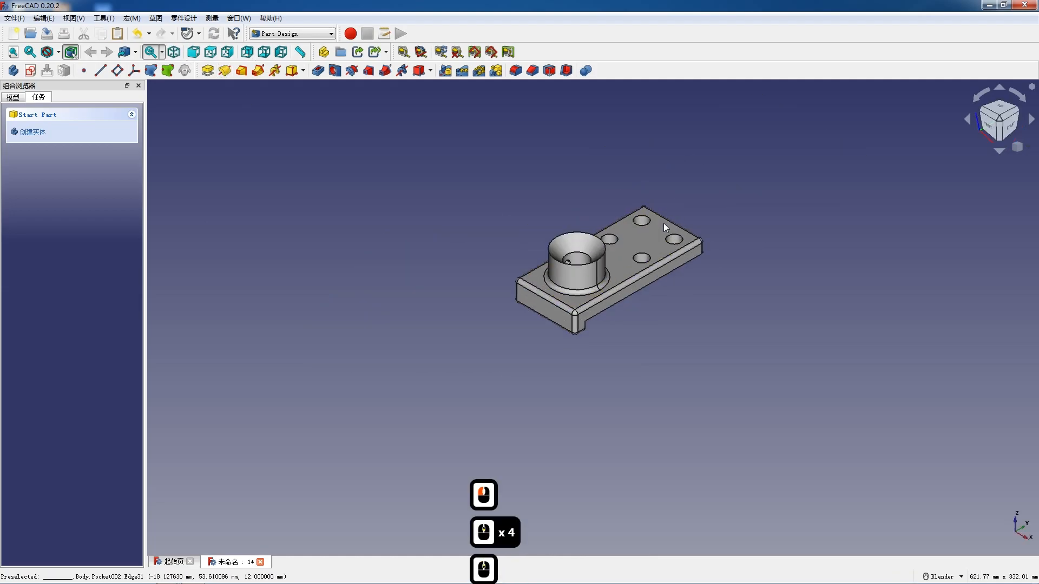
pyautogui.scroll(4, 610, 269)
pyautogui.press('F12')
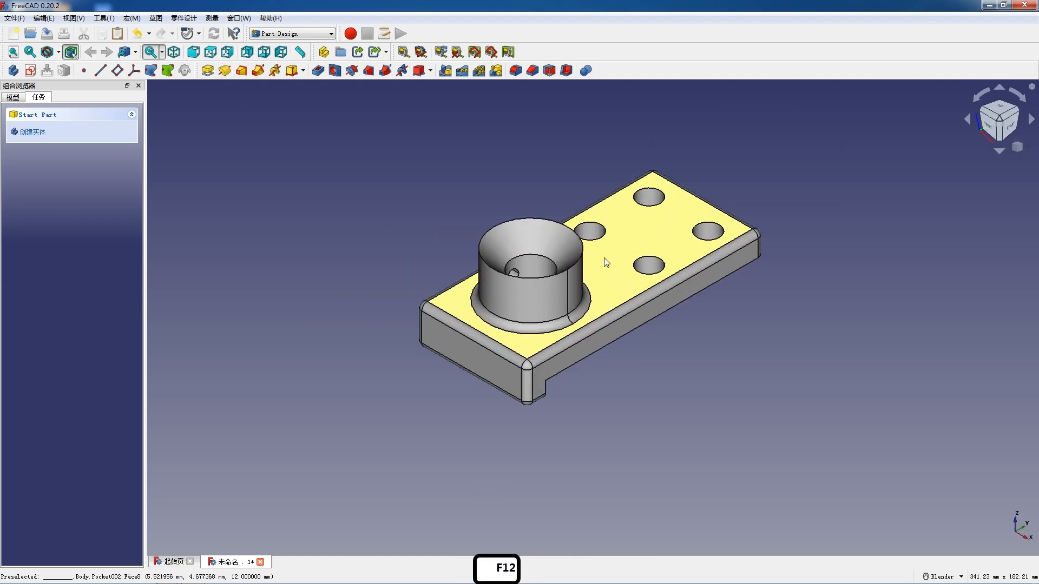
# Show the part from the front and create a TechDraw page from the custom landscape template with the title block.
pyautogui.click(195, 54)
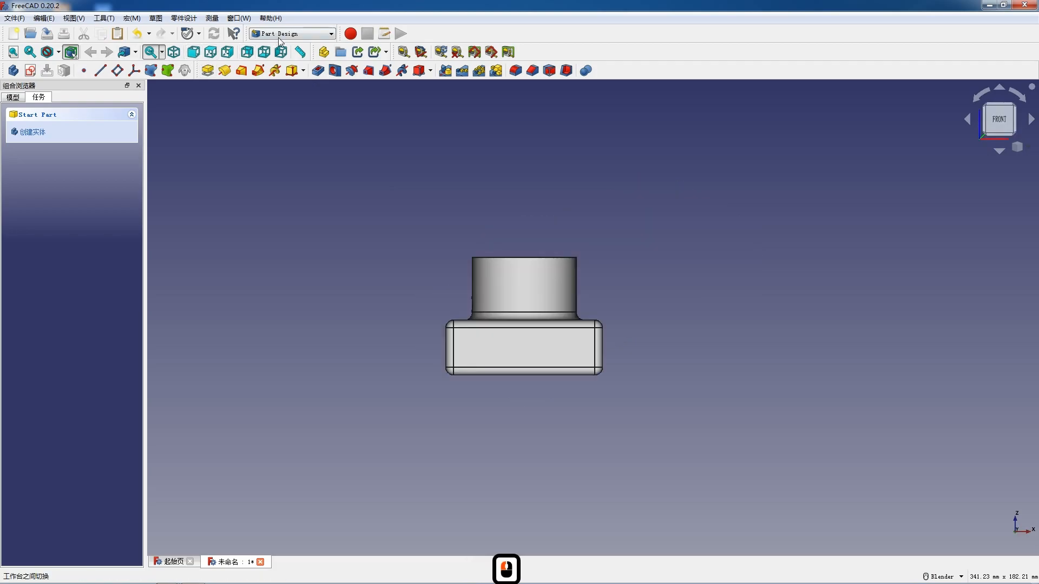
pyautogui.click(292, 34)
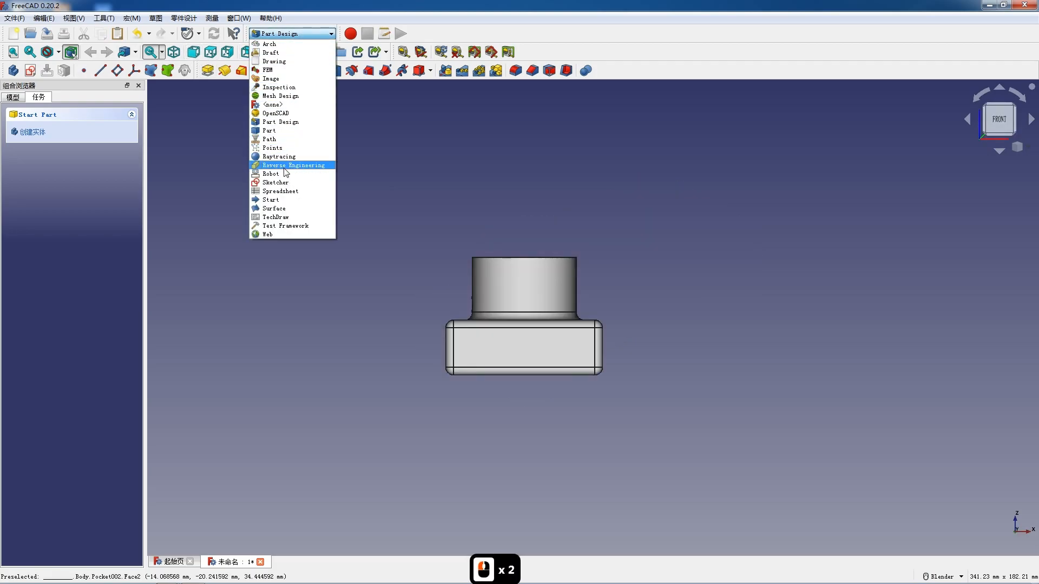
pyautogui.click(276, 217)
pyautogui.click(605, 58)
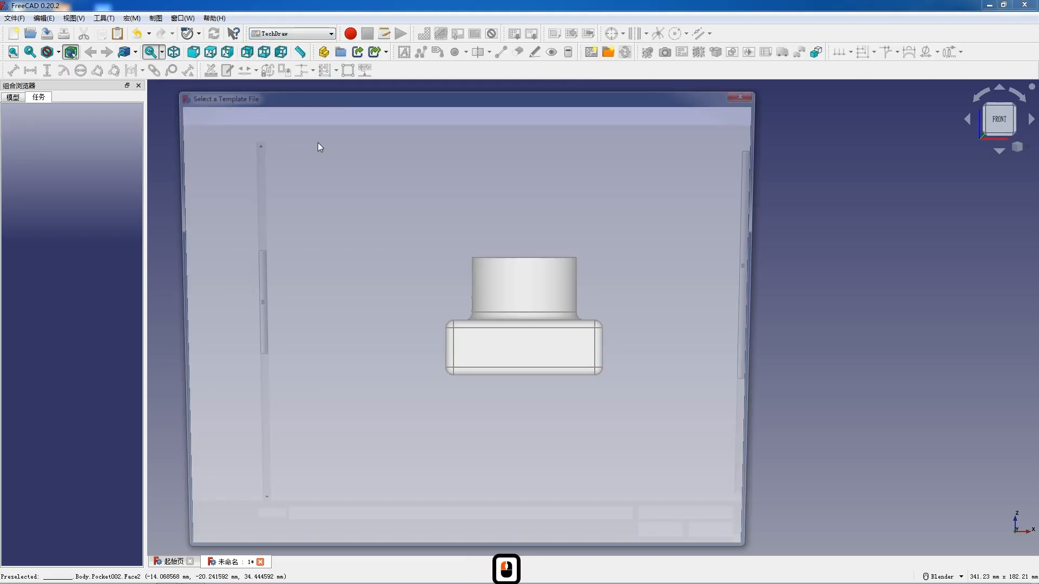
pyautogui.doubleClick(306, 188)
pyautogui.doubleClick(306, 163)
pyautogui.doubleClick(302, 194)
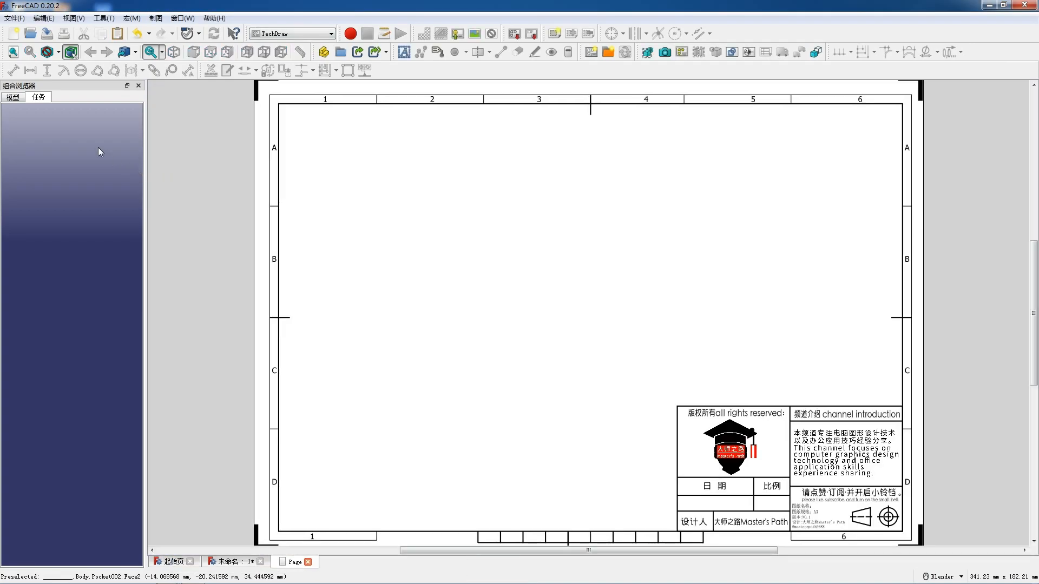
# Insert a first-angle projection group of the body with Front, Top, Left and FrontTopLeft views on the page.
pyautogui.click(13, 96)
pyautogui.doubleClick(45, 144)
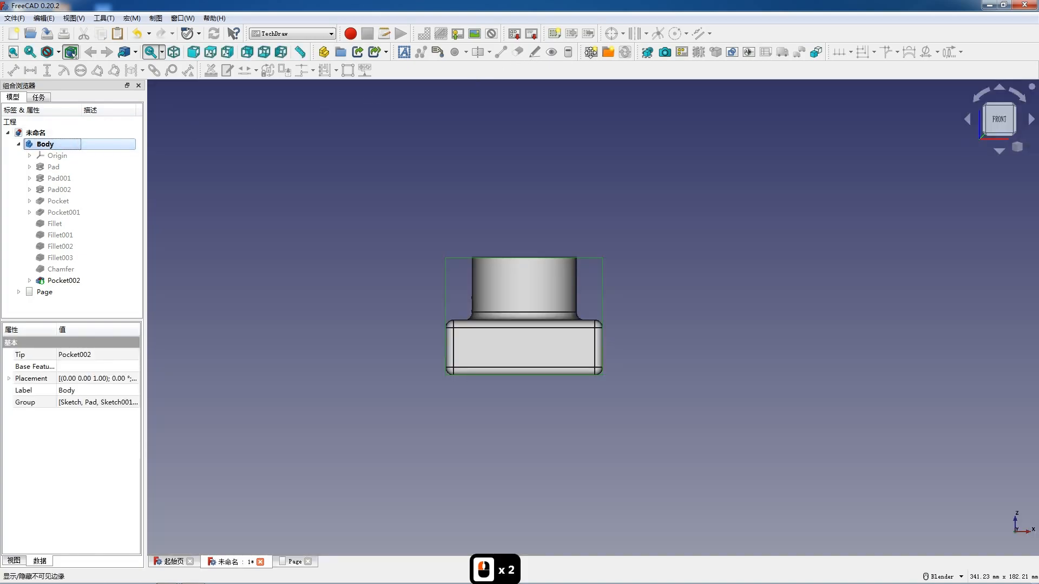
pyautogui.click(680, 52)
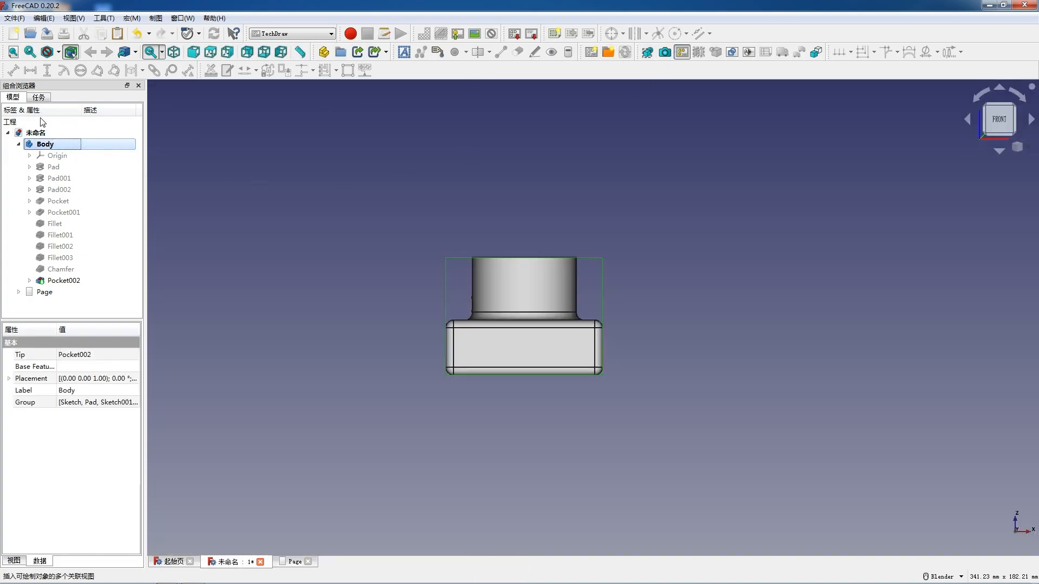
pyautogui.click(13, 98)
pyautogui.doubleClick(43, 294)
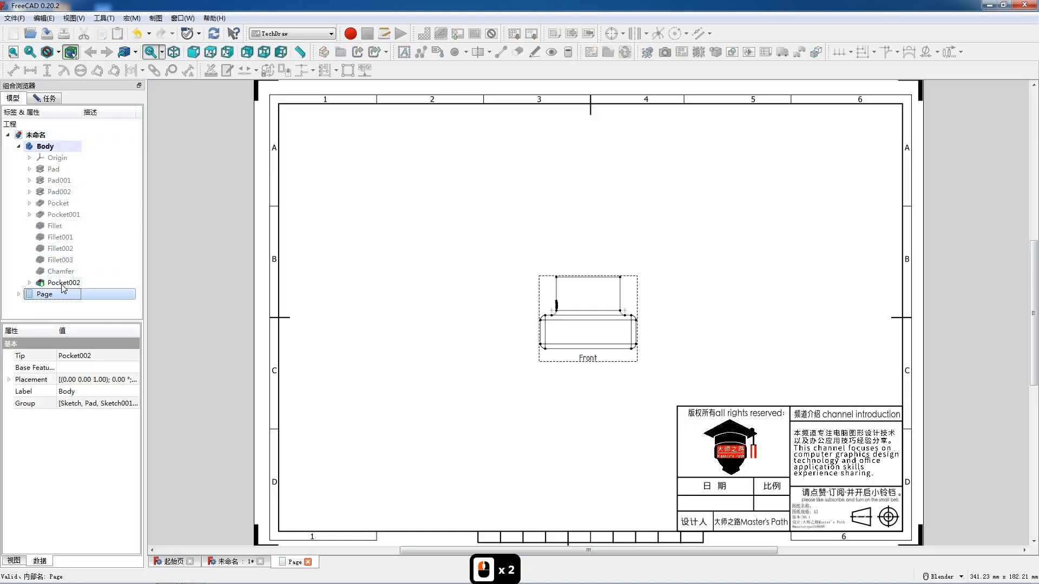
pyautogui.click(50, 98)
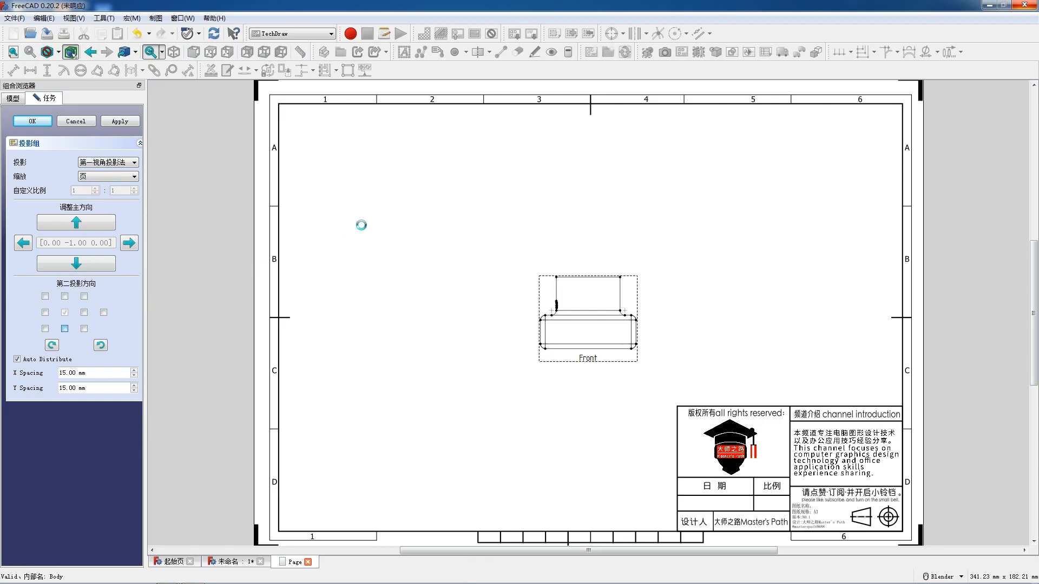
pyautogui.scroll(-4, 475, 229)
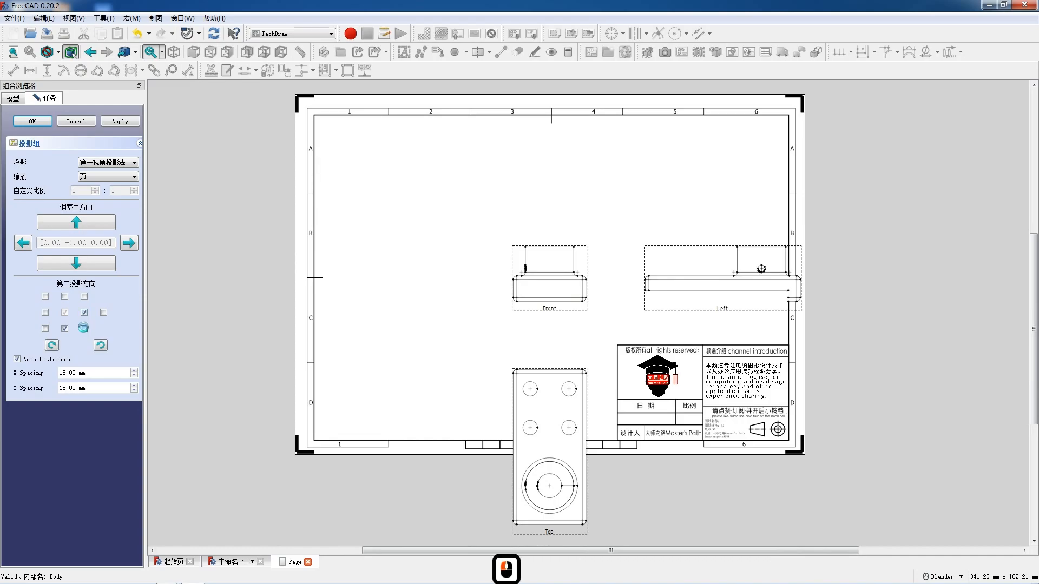
pyautogui.scroll(-3, 466, 281)
pyautogui.scroll(3, 487, 292)
# Place the Front view in the sheet's upper-left area, move FrontTopLeft above the title block and accept the projection group.
pyautogui.moveTo(488, 281); pyautogui.dragTo(351, 183)
pyautogui.click(519, 382)
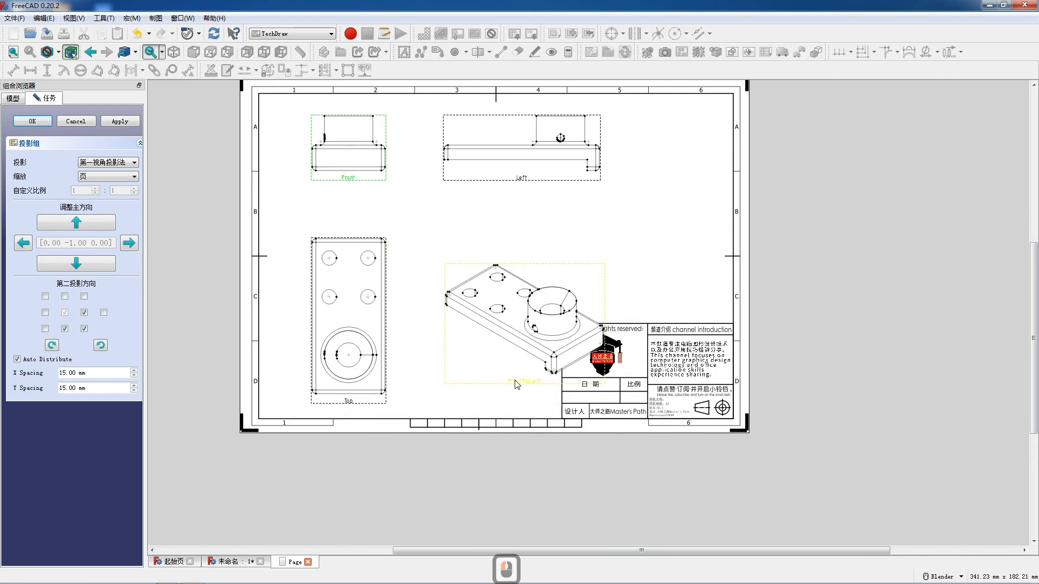
pyautogui.moveTo(519, 382); pyautogui.dragTo(622, 303)
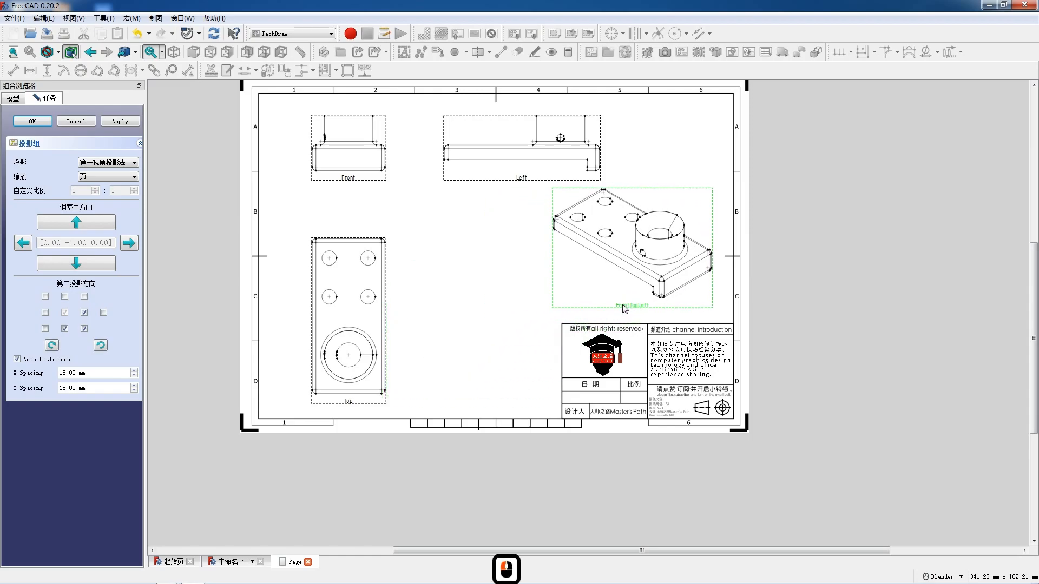
pyautogui.scroll(3, 632, 152)
pyautogui.scroll(-2, 633, 161)
pyautogui.scroll(-2, 633, 161)
pyautogui.scroll(5, 636, 168)
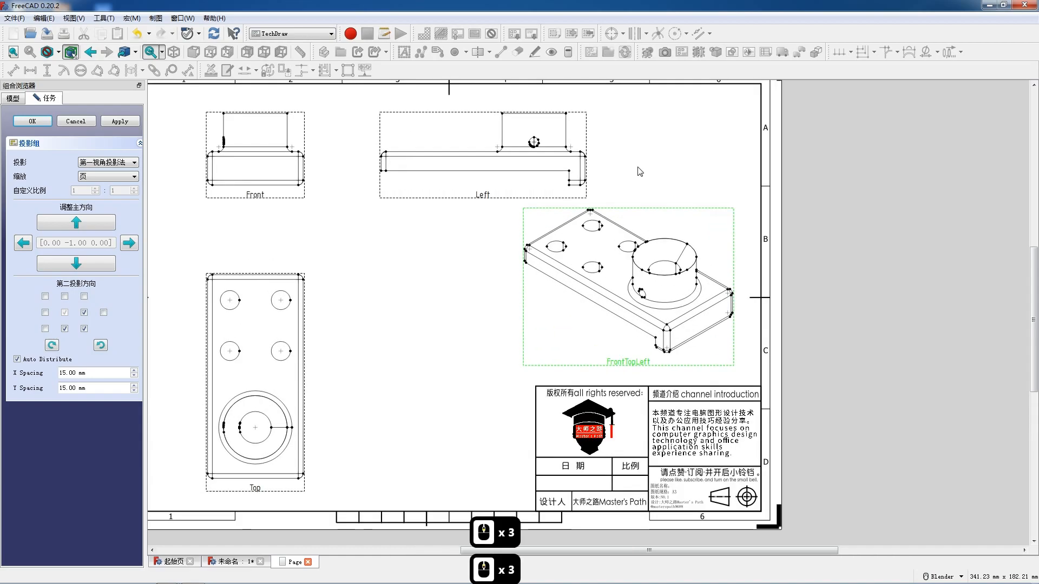
pyautogui.scroll(-4, 471, 208)
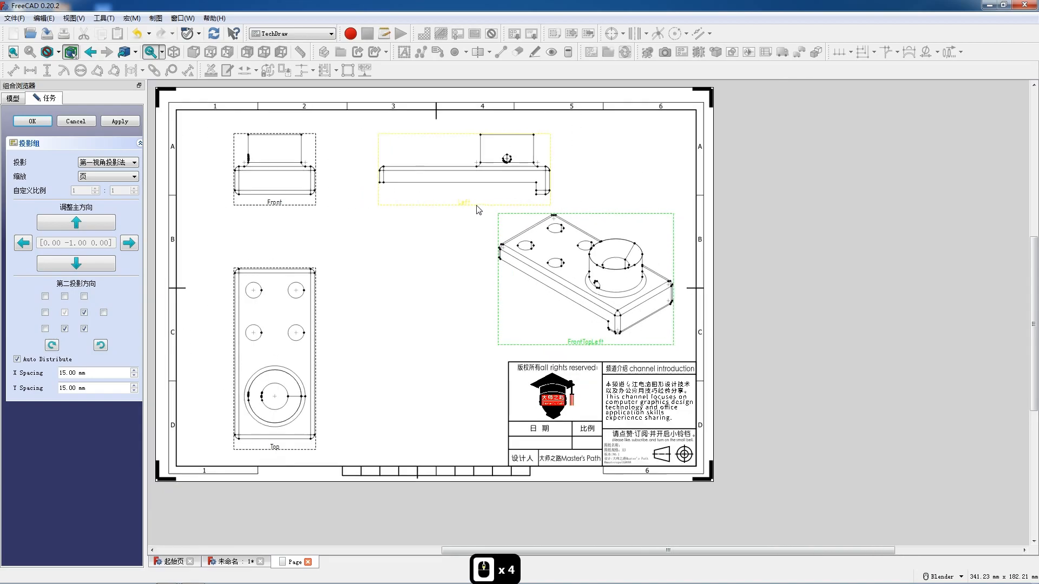
pyautogui.click(32, 125)
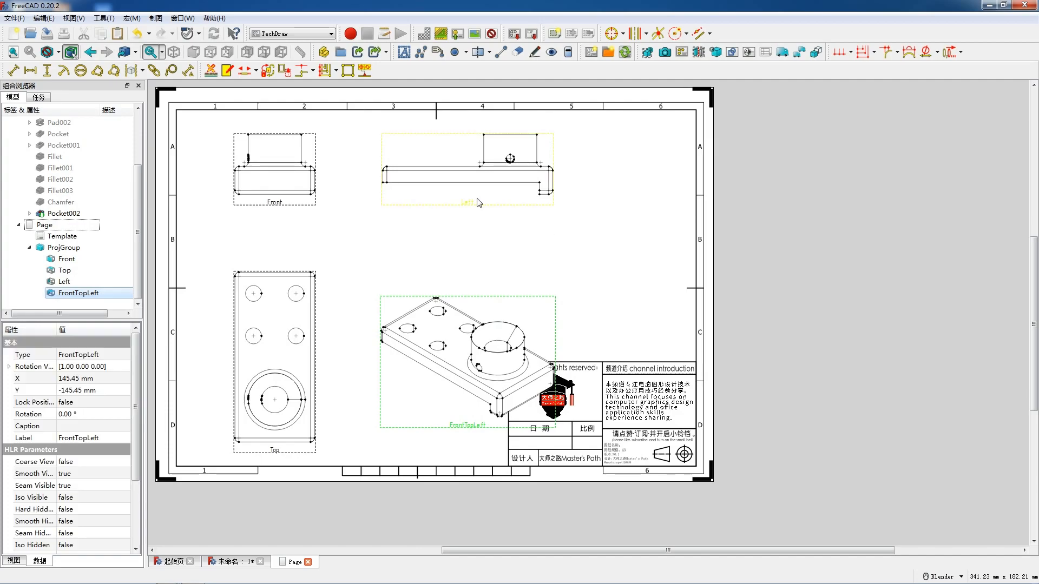
# Move the Left and Top views closer to the Front view and place FrontTopLeft above the title block again.
pyautogui.moveTo(474, 208); pyautogui.dragTo(438, 204)
pyautogui.moveTo(471, 420); pyautogui.dragTo(585, 342)
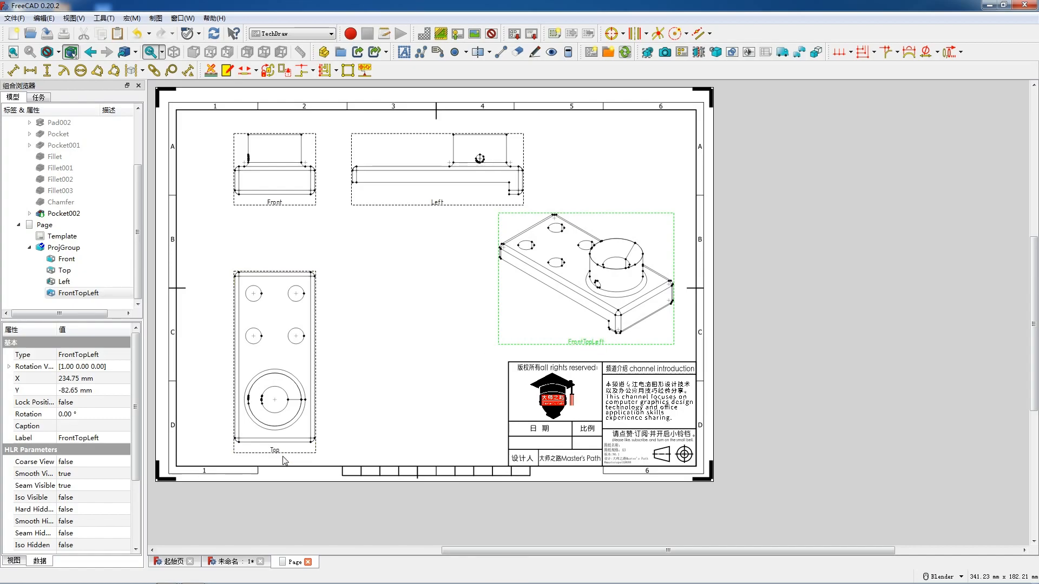
pyautogui.moveTo(271, 321); pyautogui.dragTo(271, 302)
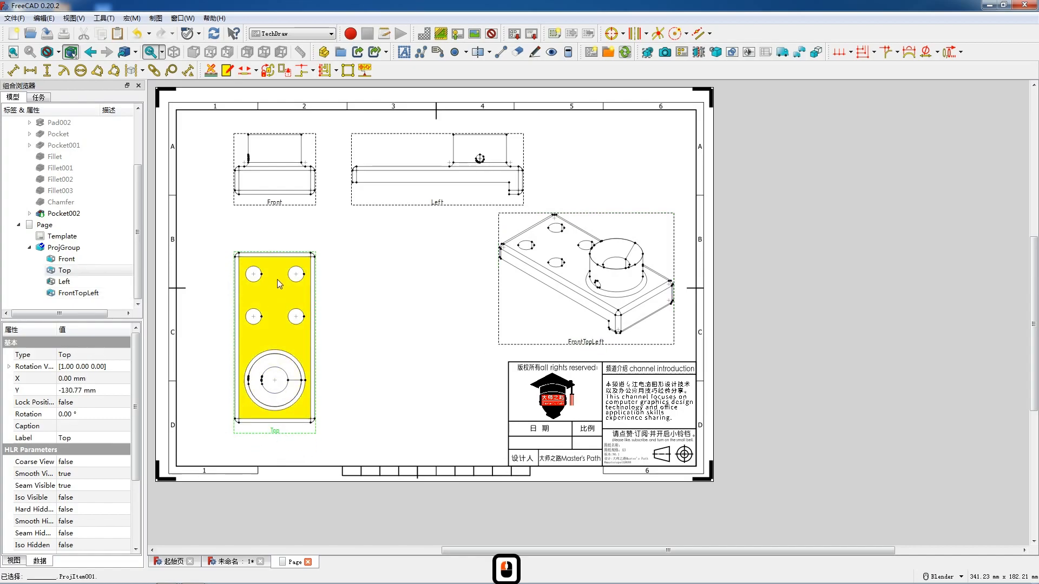
# Lock the position of the FrontTopLeft view and set its Hard Hidden lines to true.
pyautogui.click(587, 281)
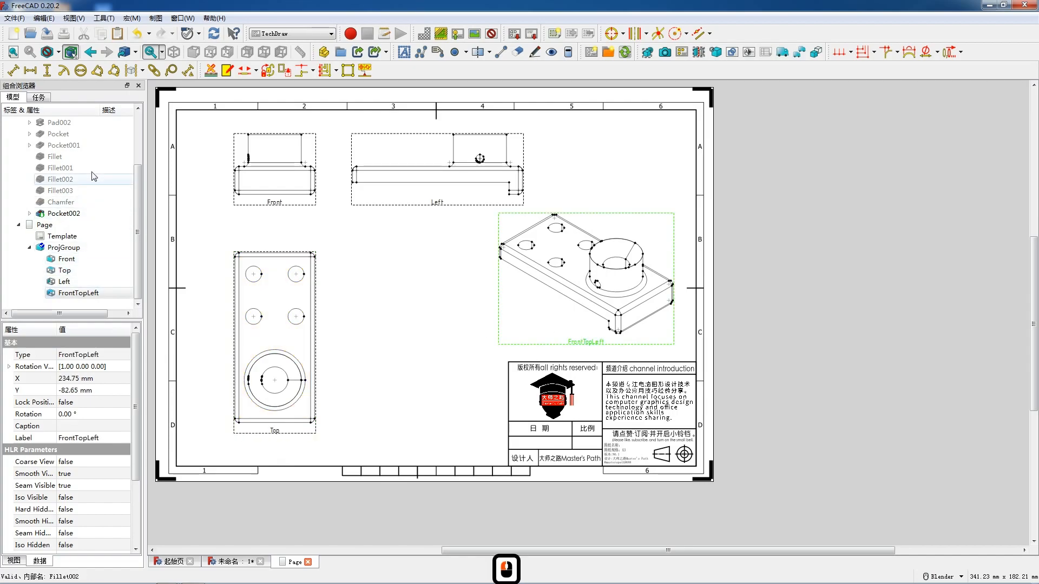
pyautogui.doubleClick(86, 403)
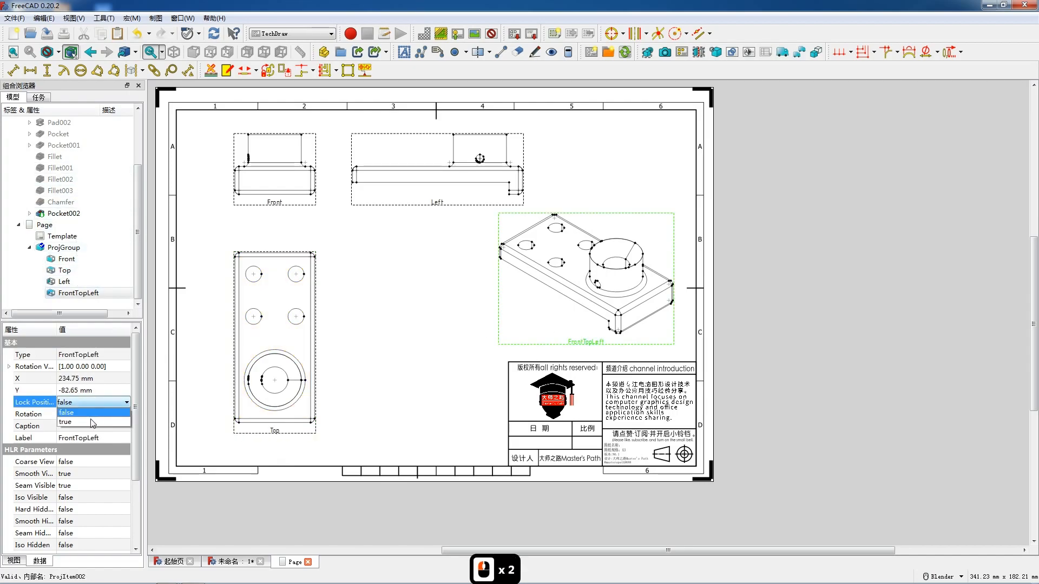
pyautogui.click(81, 509)
pyautogui.click(81, 530)
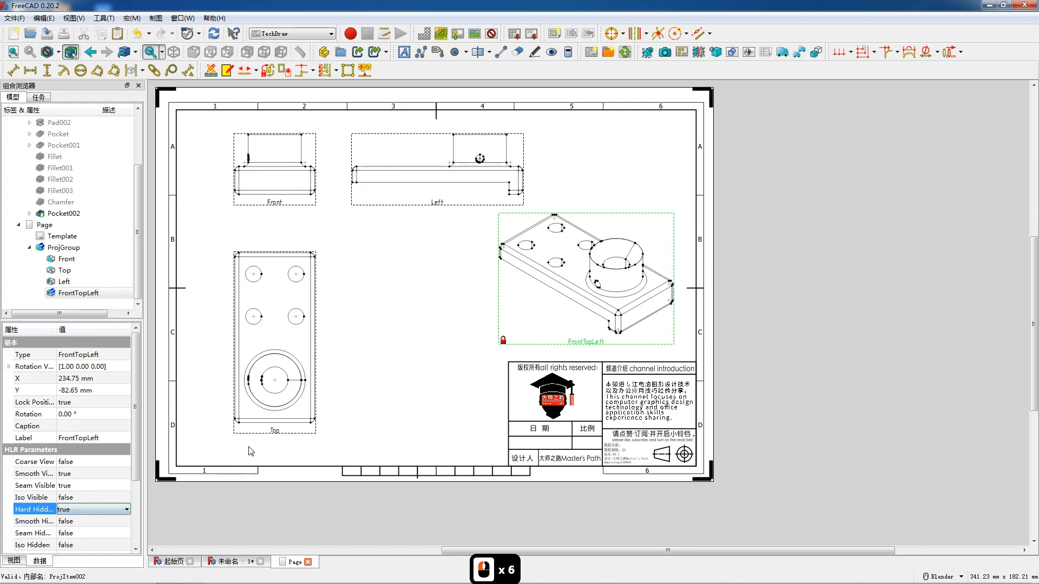
# Lock the position of the Top view and set its Hard Hidden lines to true.
pyautogui.click(272, 436)
pyautogui.click(272, 435)
pyautogui.click(68, 402)
pyautogui.click(69, 403)
pyautogui.click(70, 422)
pyautogui.click(80, 511)
pyautogui.click(80, 511)
pyautogui.click(81, 530)
# Lock the position of the Left view and set its Hard Hidden lines to true.
pyautogui.click(444, 207)
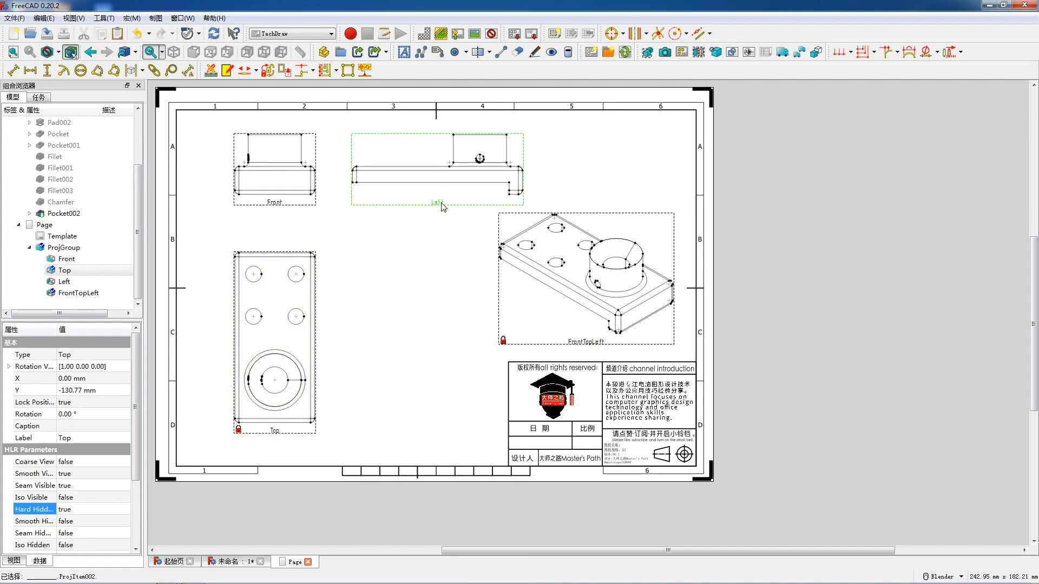
pyautogui.click(76, 394)
pyautogui.click(76, 394)
pyautogui.click(76, 415)
pyautogui.click(69, 502)
pyautogui.click(70, 502)
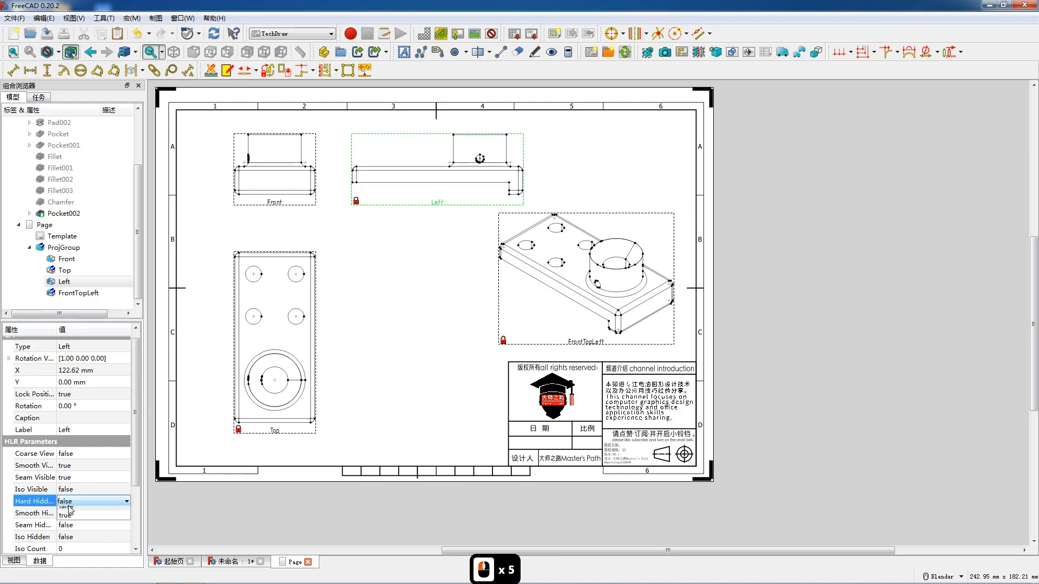
pyautogui.click(76, 523)
# Set Hard Hidden lines to true for the Front view.
pyautogui.click(282, 205)
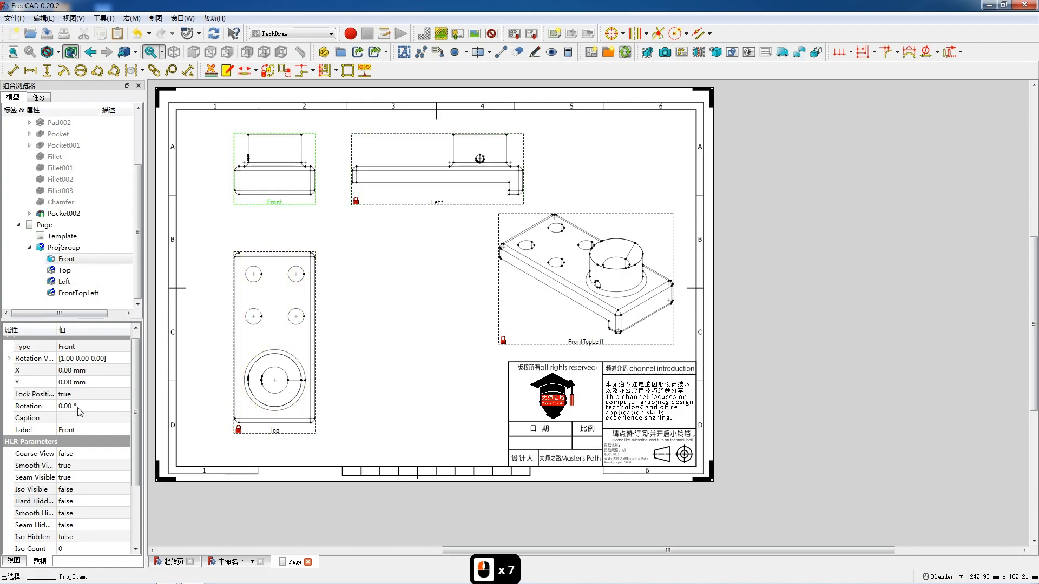
pyautogui.click(69, 501)
pyautogui.click(70, 501)
pyautogui.click(81, 513)
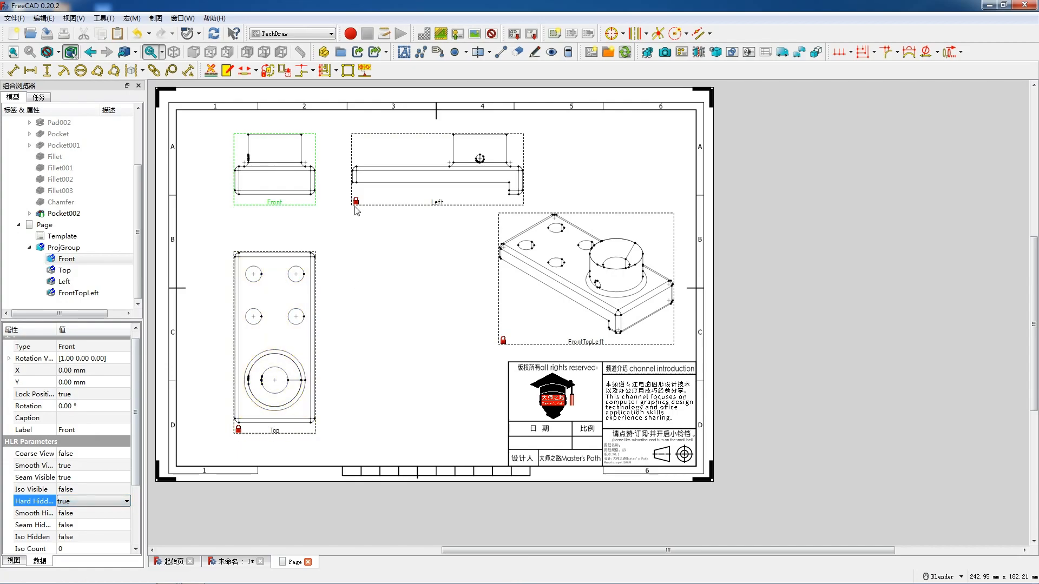
# Dimension the radii of the base's upper-left and lower-left rounded corners in the Front view, placing both labels outside the outline.
pyautogui.scroll(15, 249, 155)
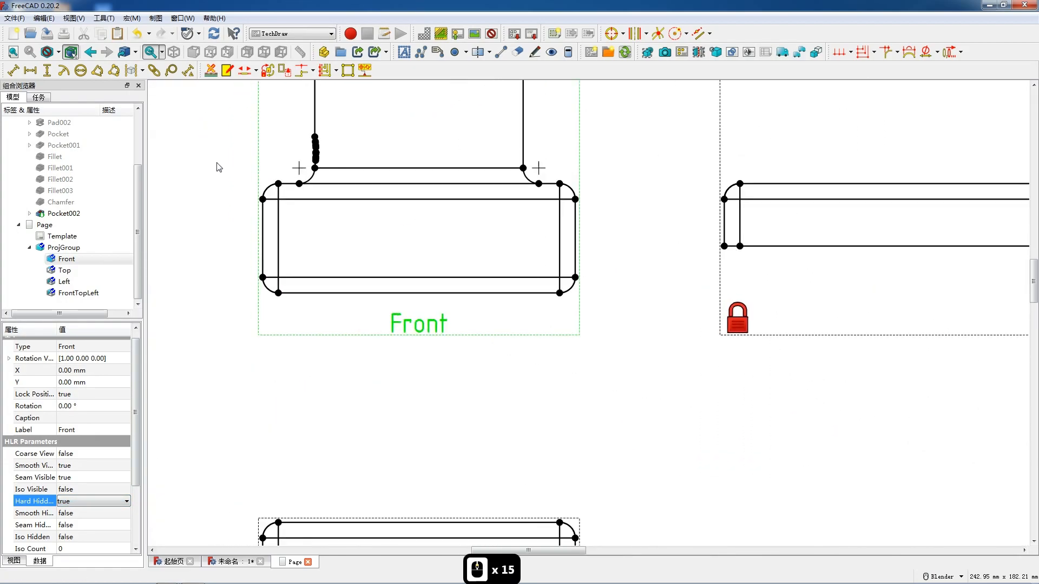
pyautogui.click(268, 194)
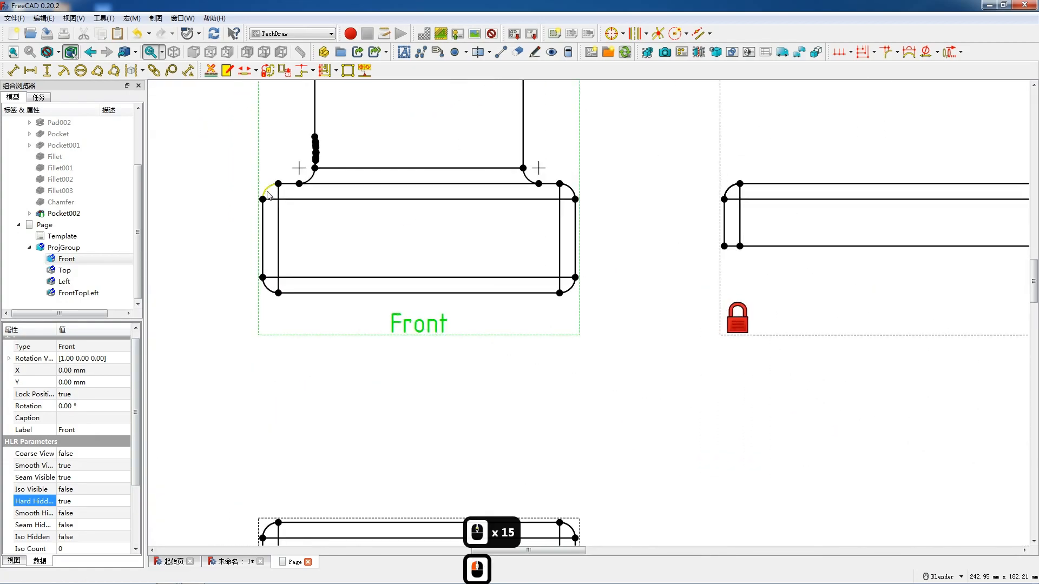
pyautogui.click(64, 71)
pyautogui.moveTo(421, 188); pyautogui.dragTo(244, 154)
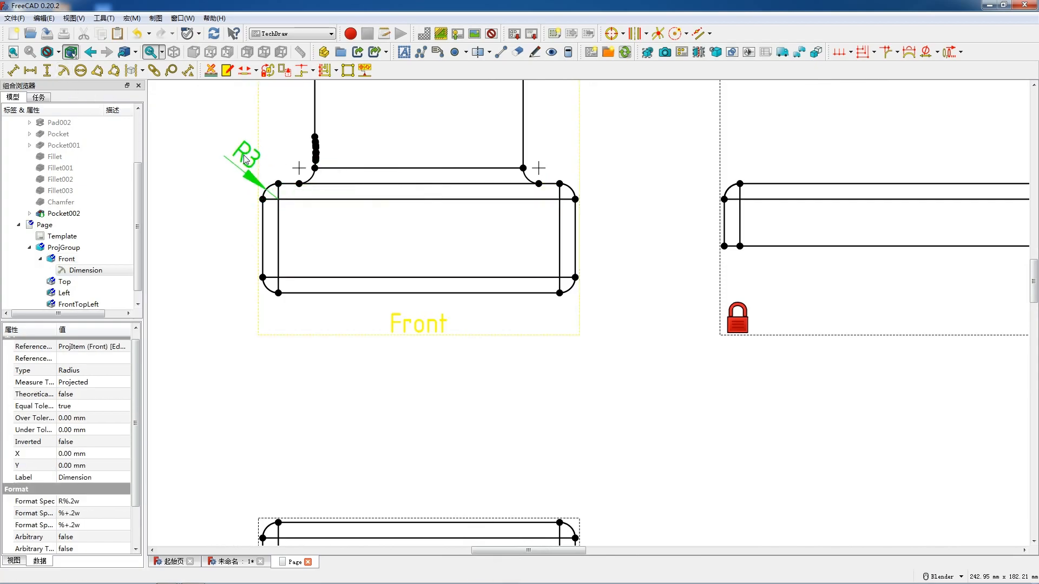
pyautogui.click(267, 292)
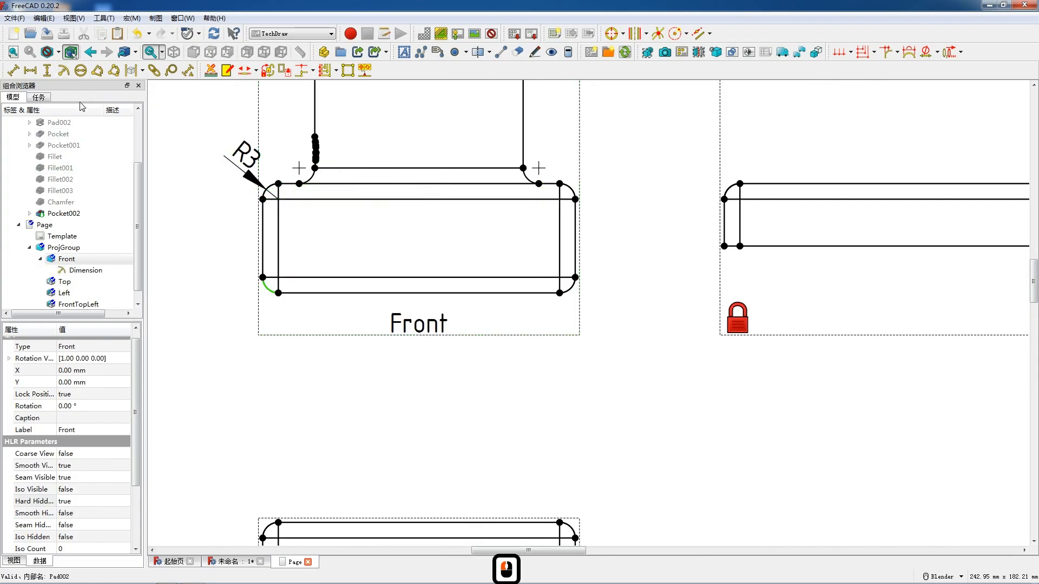
pyautogui.click(64, 71)
pyautogui.moveTo(417, 186); pyautogui.dragTo(229, 300)
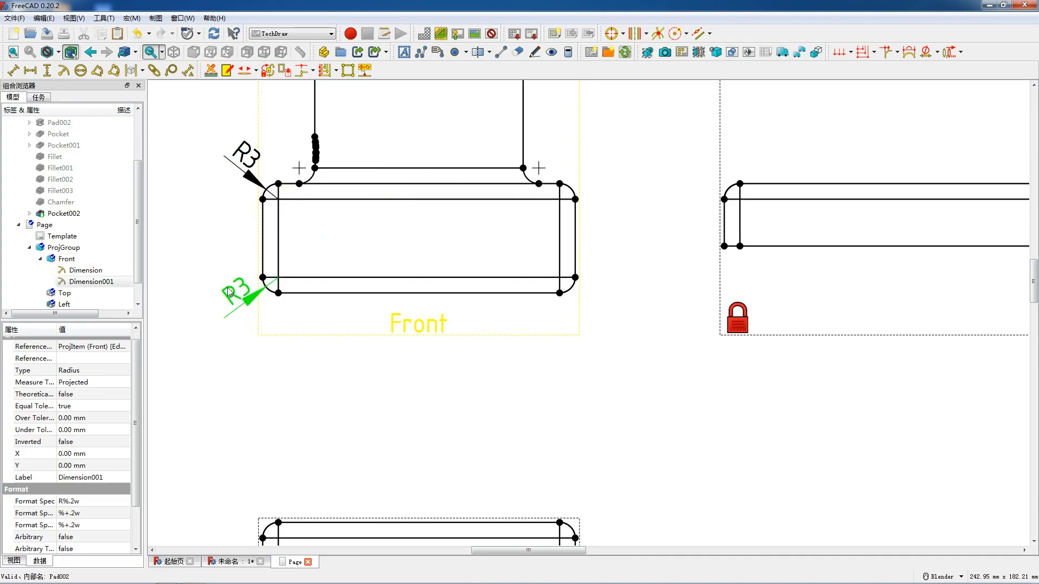
pyautogui.click(245, 164)
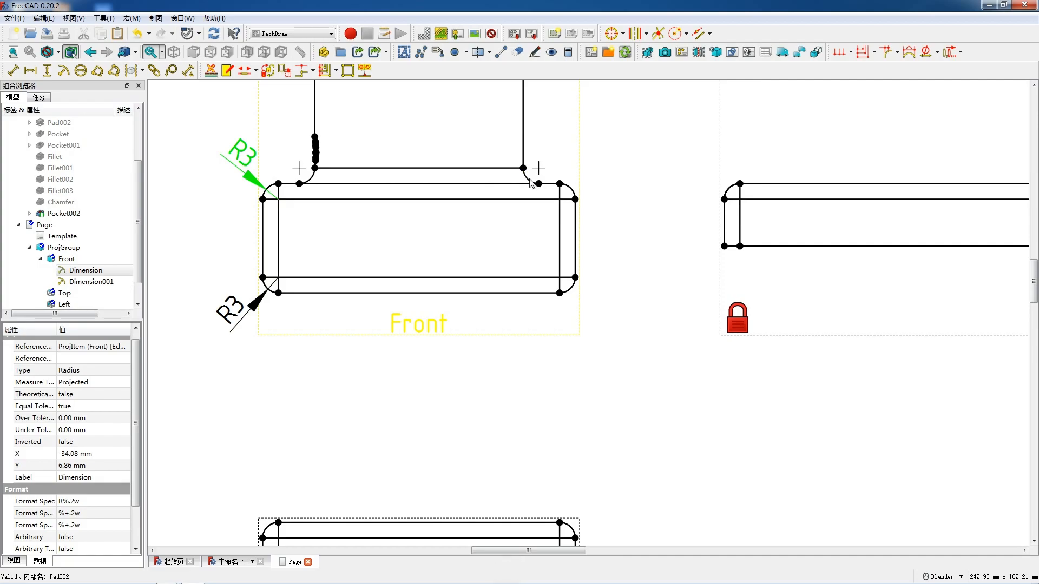
# Dimension the radius of the fillet at the boss's left foot in the Front view, placing the label above the base.
pyautogui.click(311, 181)
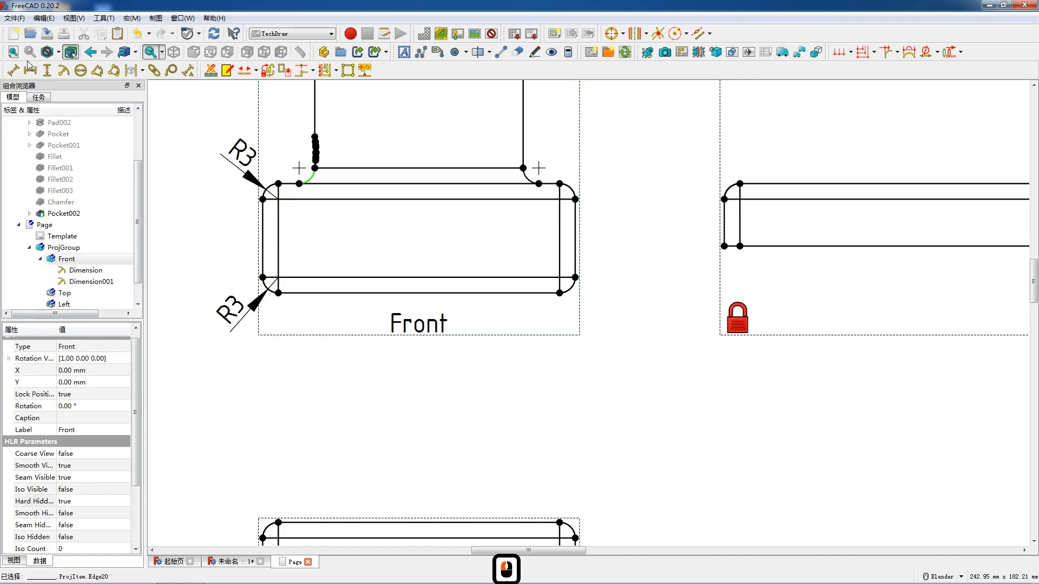
pyautogui.click(64, 71)
pyautogui.moveTo(417, 185); pyautogui.dragTo(278, 133)
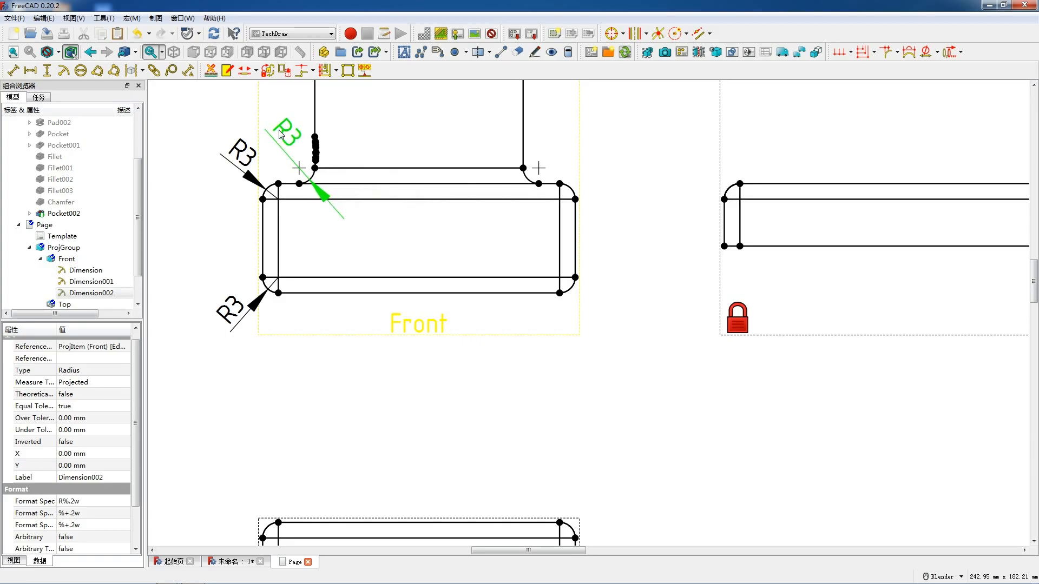
pyautogui.click(279, 134)
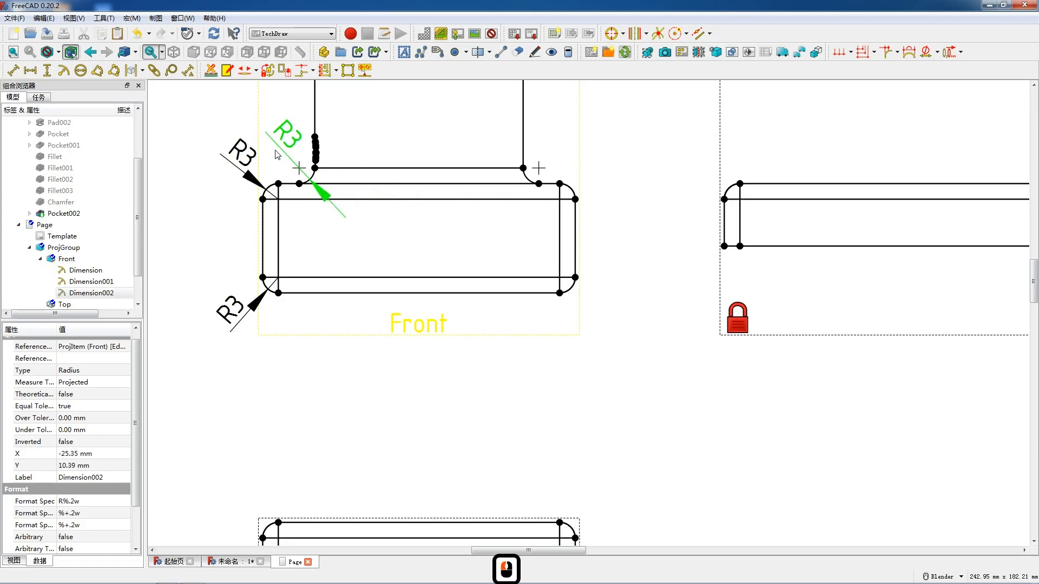
# Dimension the base's overall vertical height left of the Front view's outline and display the hidden edges on the page.
pyautogui.click(279, 184)
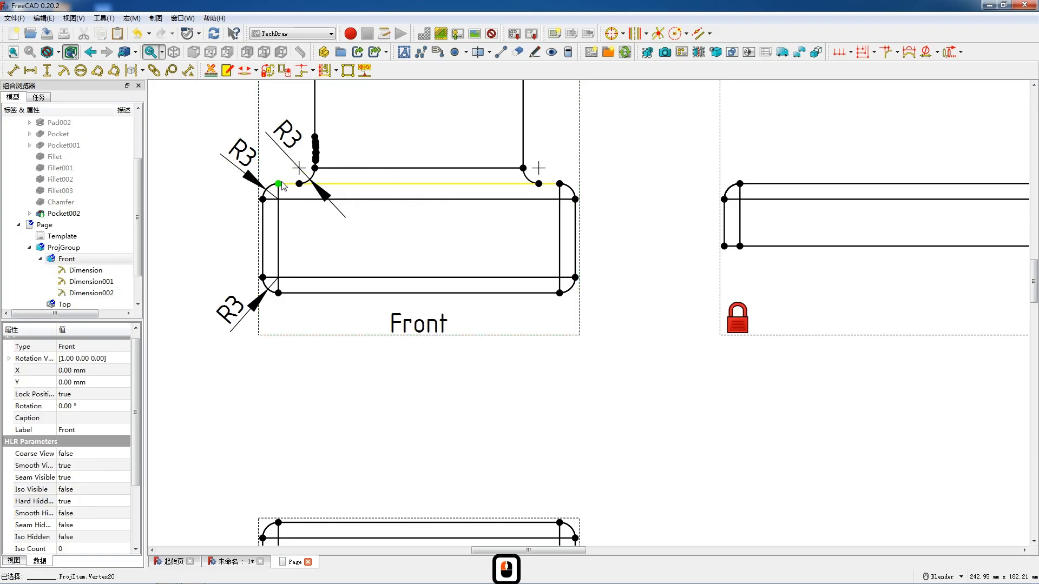
pyautogui.keyDown('ctrl'); pyautogui.click(279, 293); pyautogui.keyUp('ctrl')
pyautogui.hotkey('shift', 'v')
pyautogui.moveTo(276, 240); pyautogui.dragTo(228, 241)
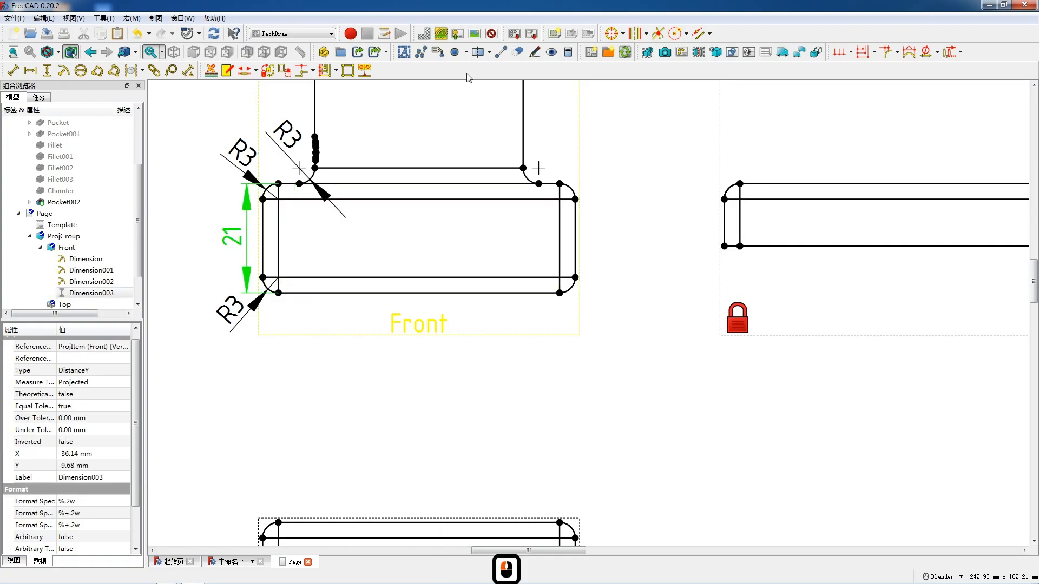
pyautogui.click(412, 55)
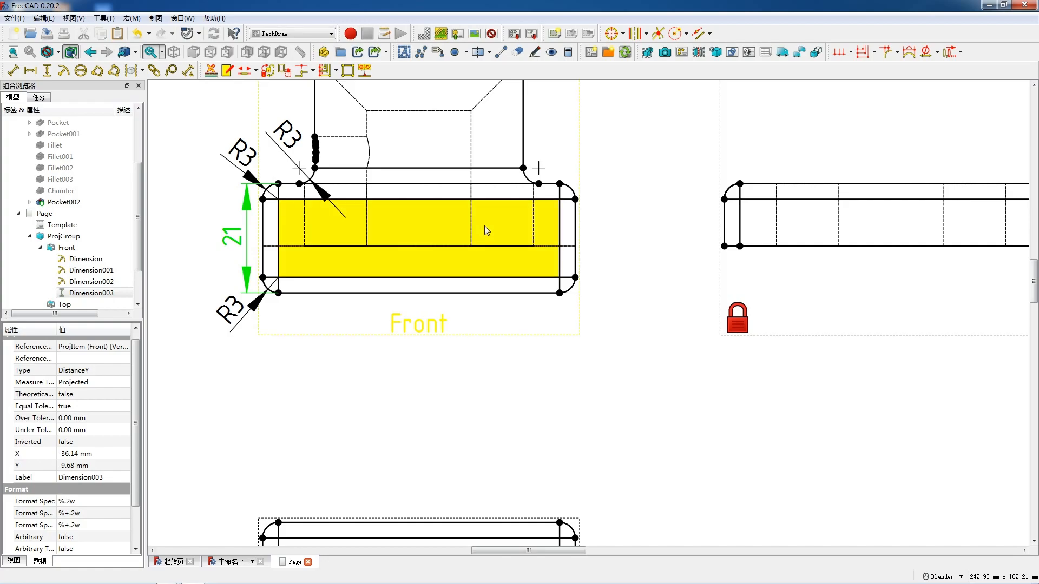
# Dimension the vertical distance from the base's hidden horizontal line to its bottom edge in the Front view, moving the overall base height dimension further outward.
pyautogui.scroll(-5, 440, 243)
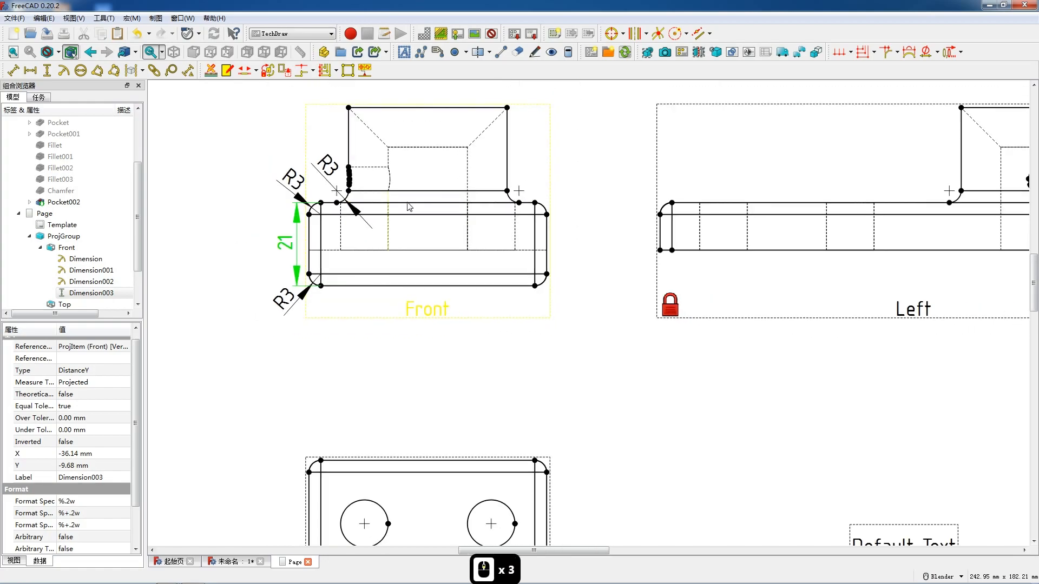
pyautogui.scroll(7, 430, 153)
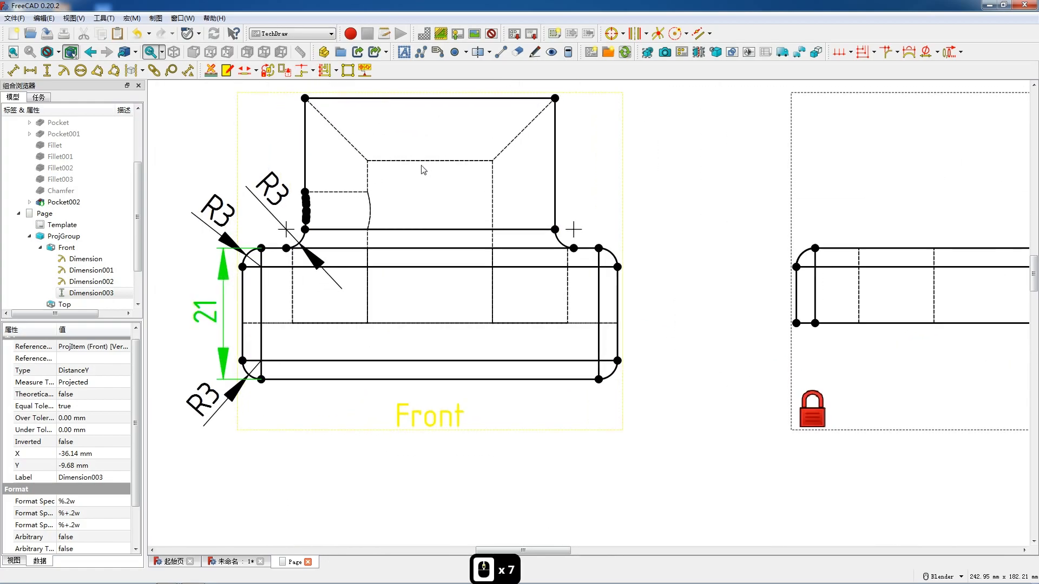
pyautogui.scroll(-8, 448, 269)
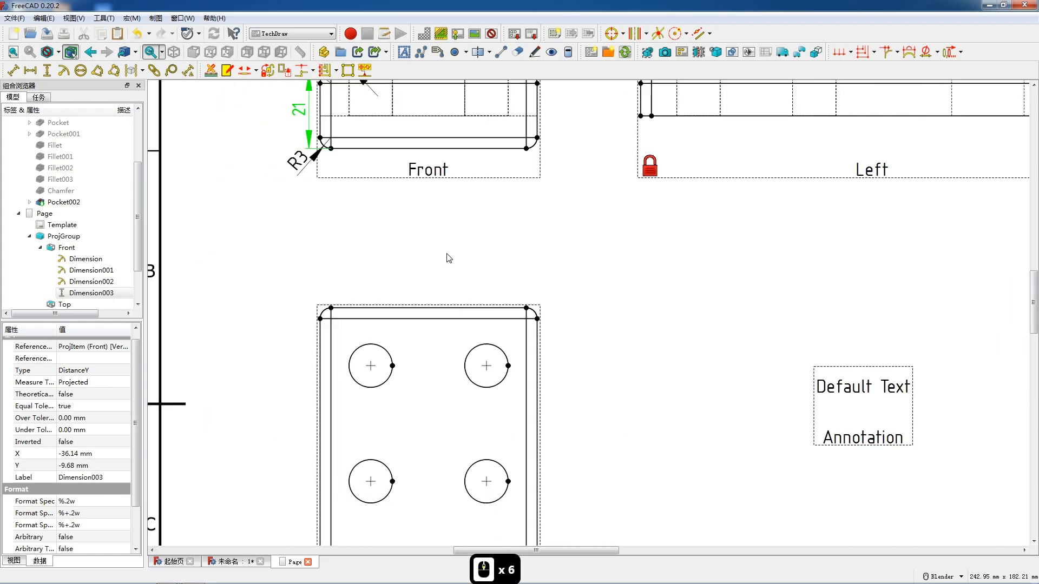
pyautogui.scroll(8, 443, 139)
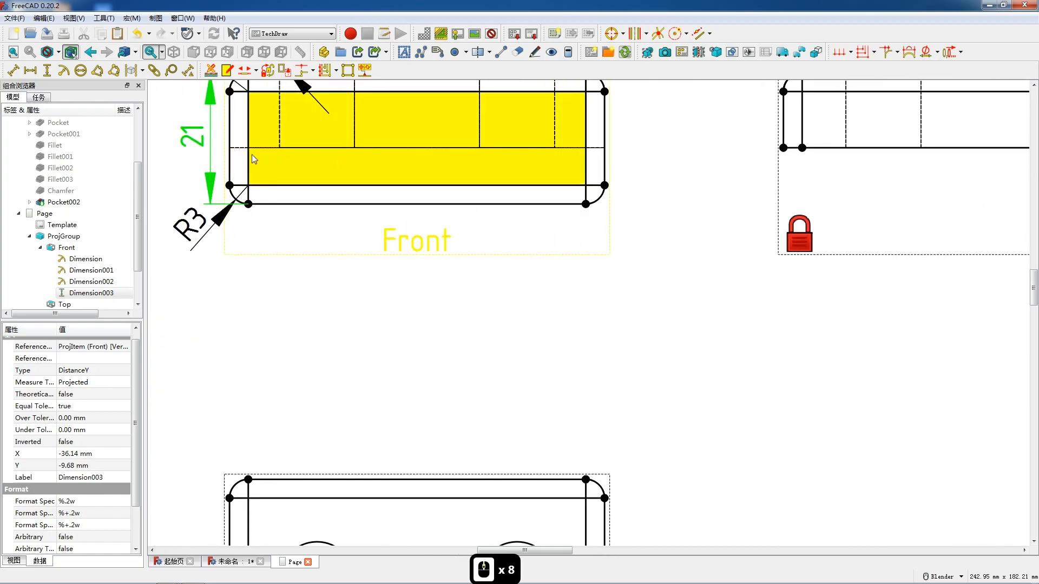
pyautogui.click(255, 149)
pyautogui.keyDown('ctrl'); pyautogui.click(271, 204); pyautogui.keyUp('ctrl')
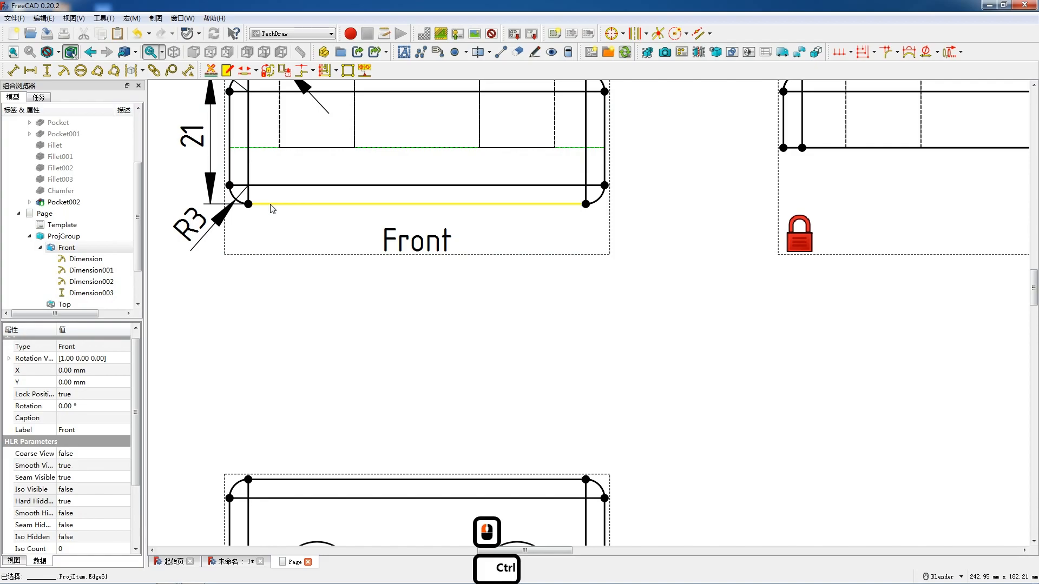
pyautogui.hotkey('shift', 'v')
pyautogui.moveTo(194, 138); pyautogui.dragTo(166, 139)
pyautogui.moveTo(249, 173); pyautogui.dragTo(155, 143)
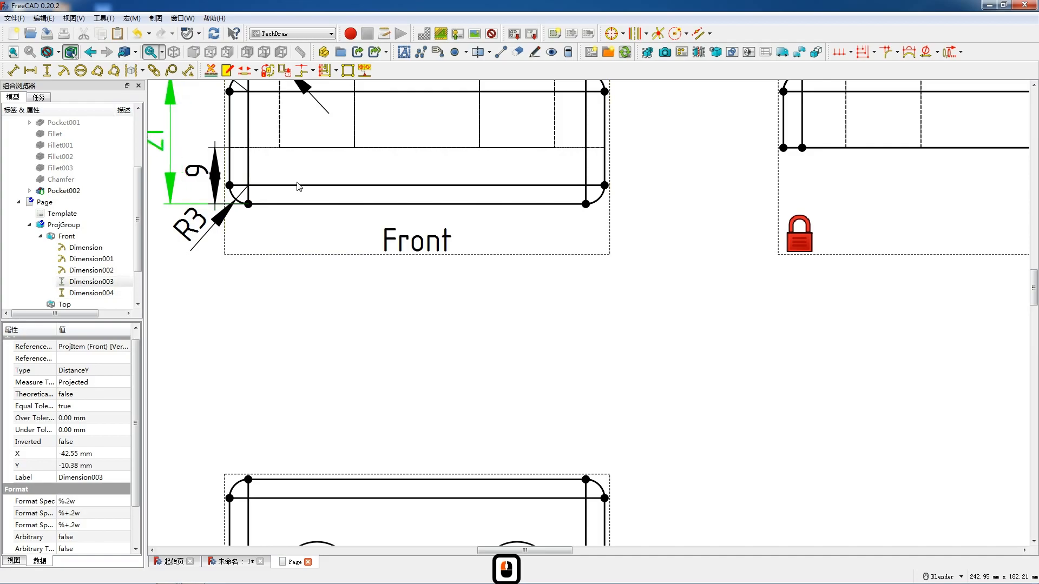
# Dimension the boss's height from its top edge to the base's upper face, placing the label beside the boss in the Front view.
pyautogui.scroll(-4, 361, 193)
pyautogui.scroll(-3, 361, 196)
pyautogui.scroll(6, 498, 172)
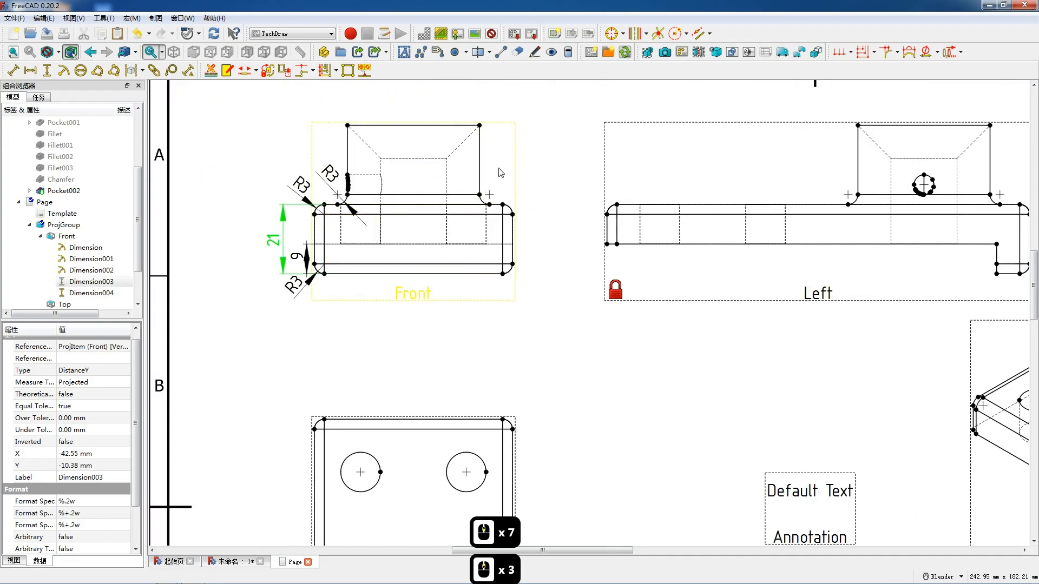
pyautogui.click(466, 94)
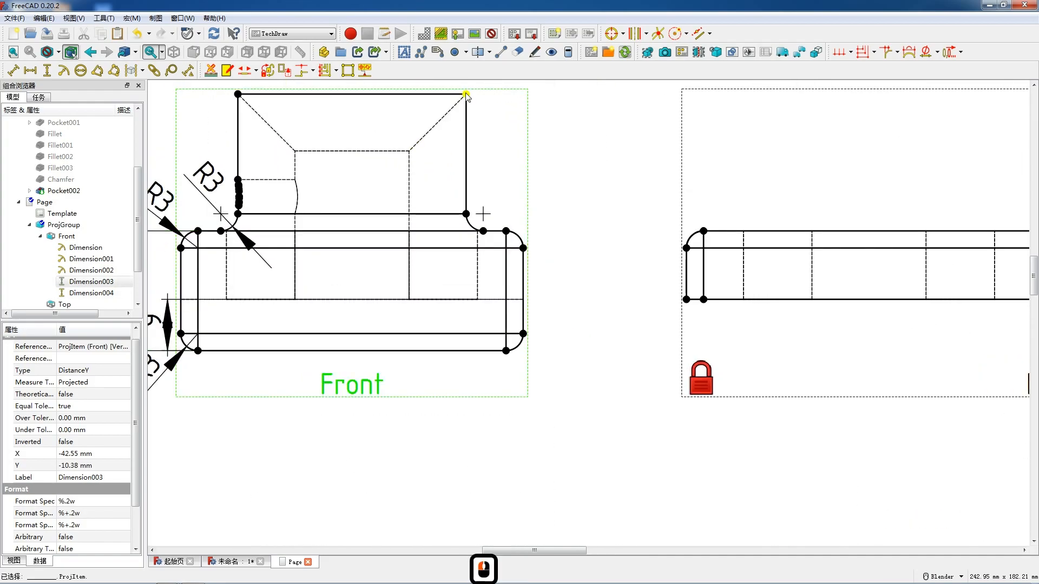
pyautogui.keyDown('ctrl'); pyautogui.click(482, 230); pyautogui.keyUp('ctrl')
pyautogui.press('v')
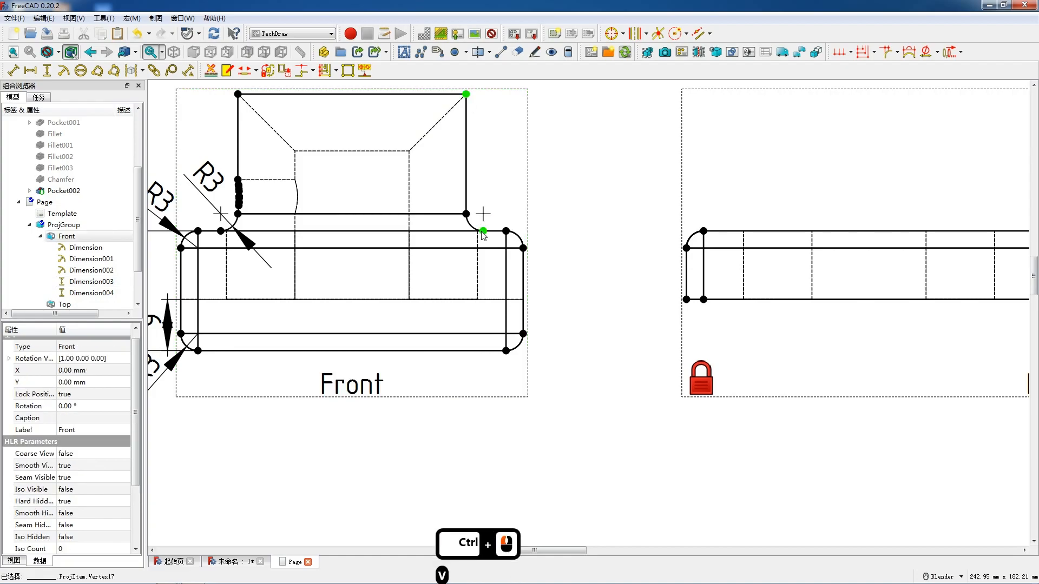
pyautogui.moveTo(493, 154); pyautogui.dragTo(492, 155)
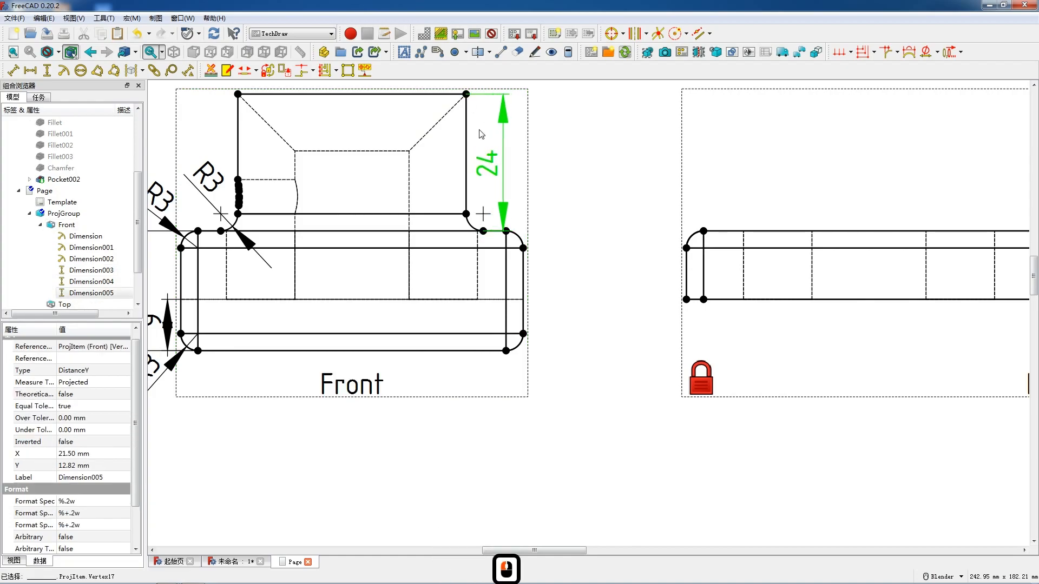
# Dimension the part's overall height from boss top to base bottom in the Front view, outside the boss height dimension.
pyautogui.click(466, 95)
pyautogui.keyDown('ctrl'); pyautogui.click(506, 350); pyautogui.keyUp('ctrl')
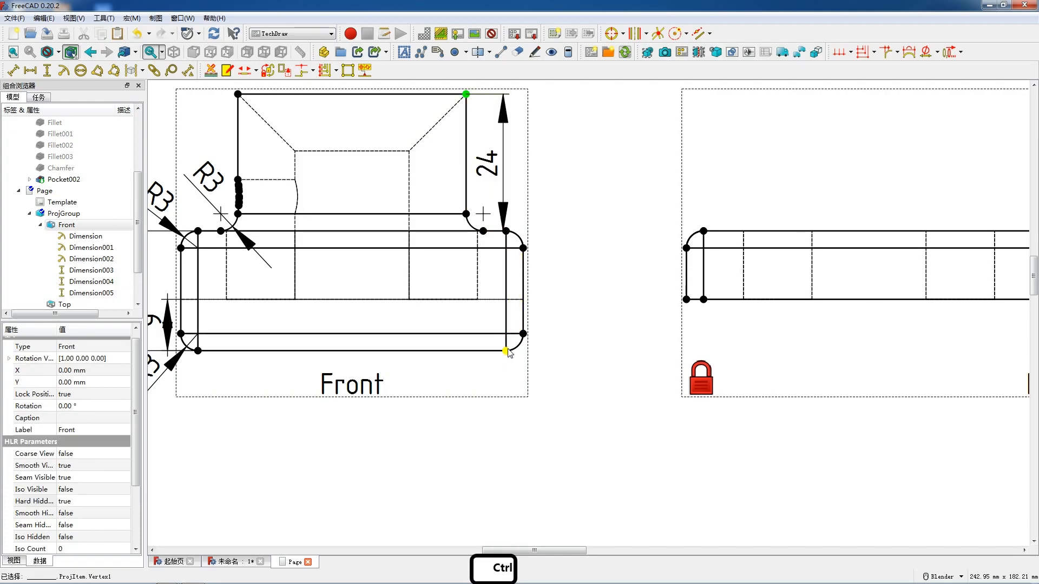
pyautogui.press('v')
pyautogui.moveTo(497, 222); pyautogui.dragTo(543, 230)
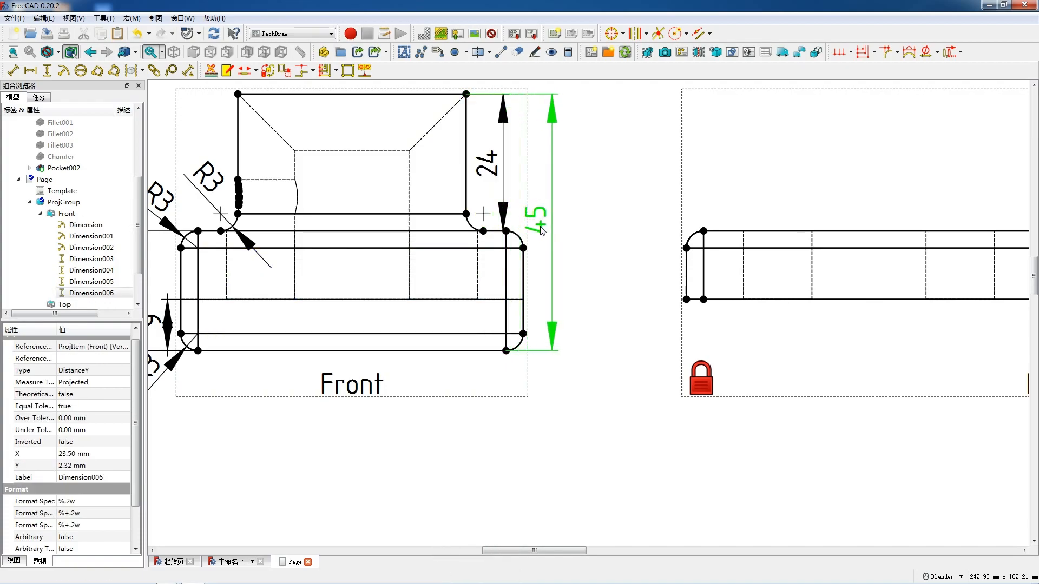
pyautogui.scroll(-3, 549, 256)
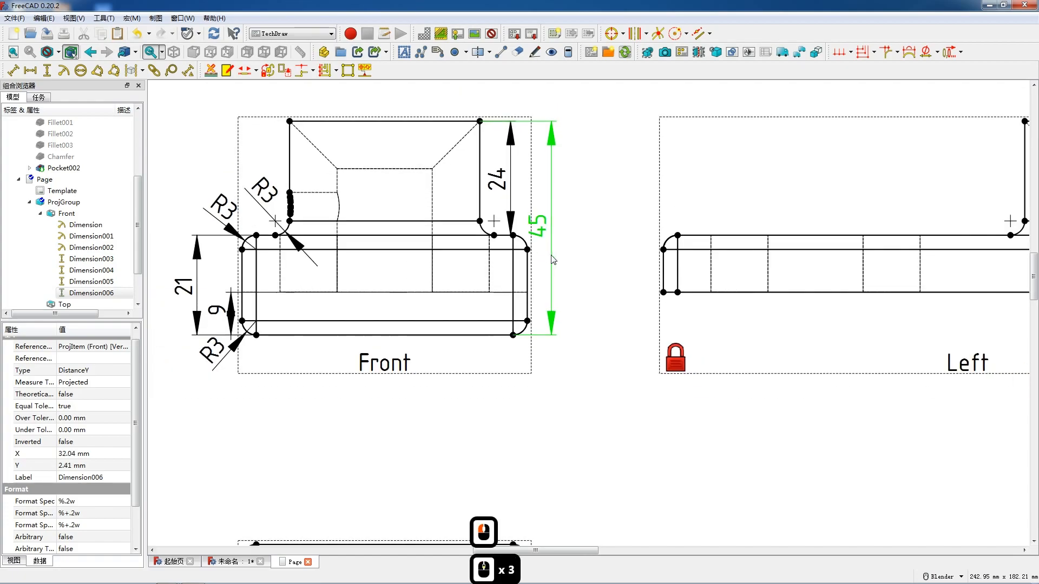
pyautogui.click(346, 357)
pyautogui.keyDown('ctrl'); pyautogui.click(270, 316); pyautogui.keyUp('ctrl')
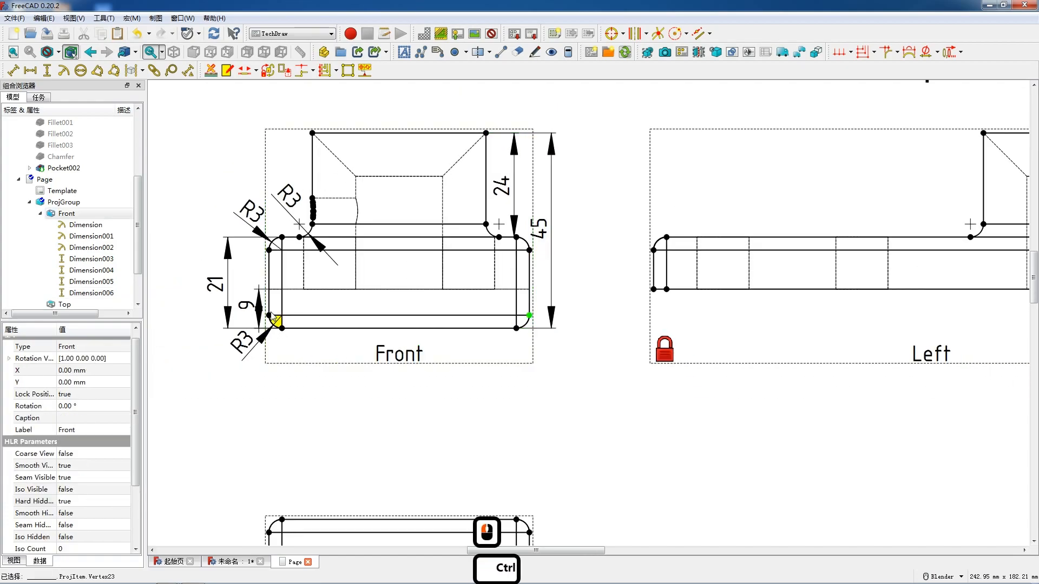
pyautogui.keyDown('ctrl'); pyautogui.click(269, 316); pyautogui.keyUp('ctrl')
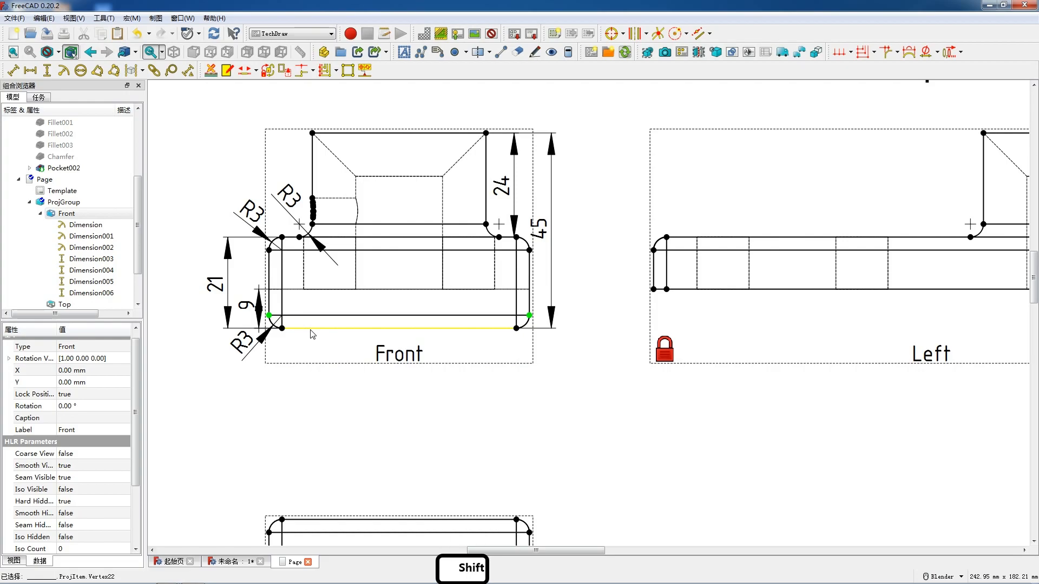
pyautogui.hotkey('shift', 'v')
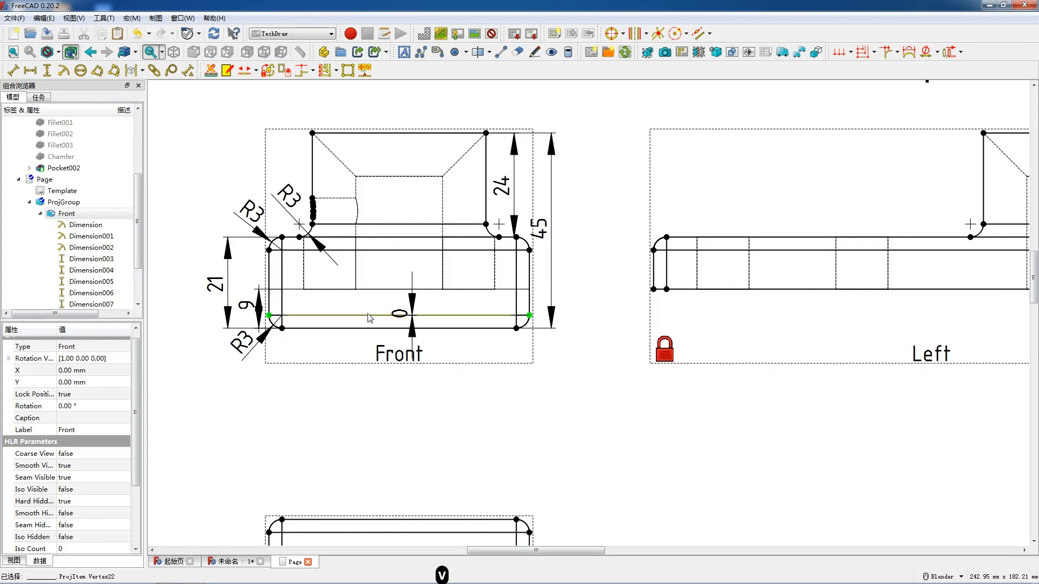
pyautogui.click(410, 312)
pyautogui.press('Delete')
pyautogui.click(420, 315)
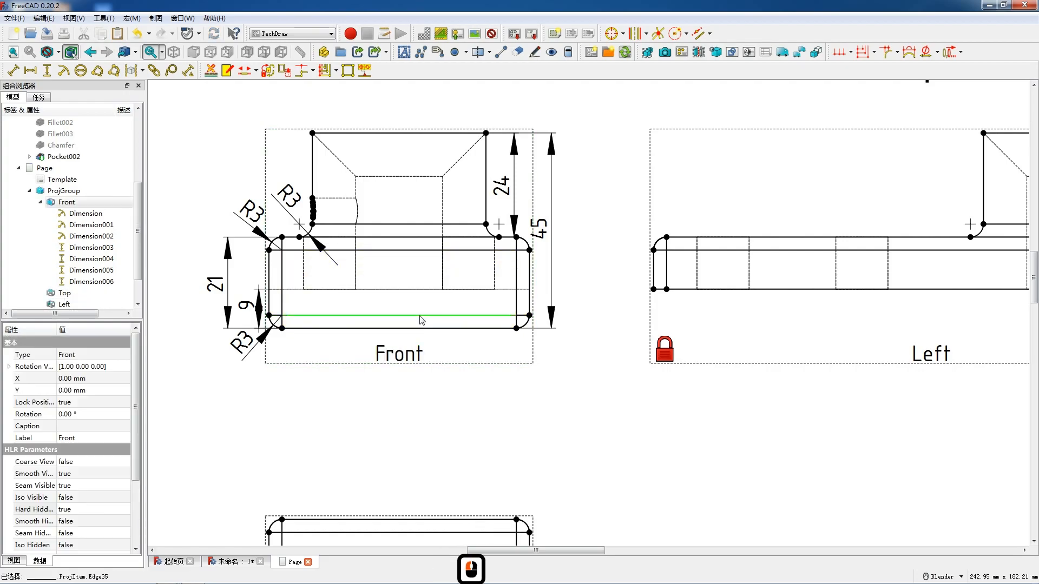
pyautogui.hotkey('shift', 'h')
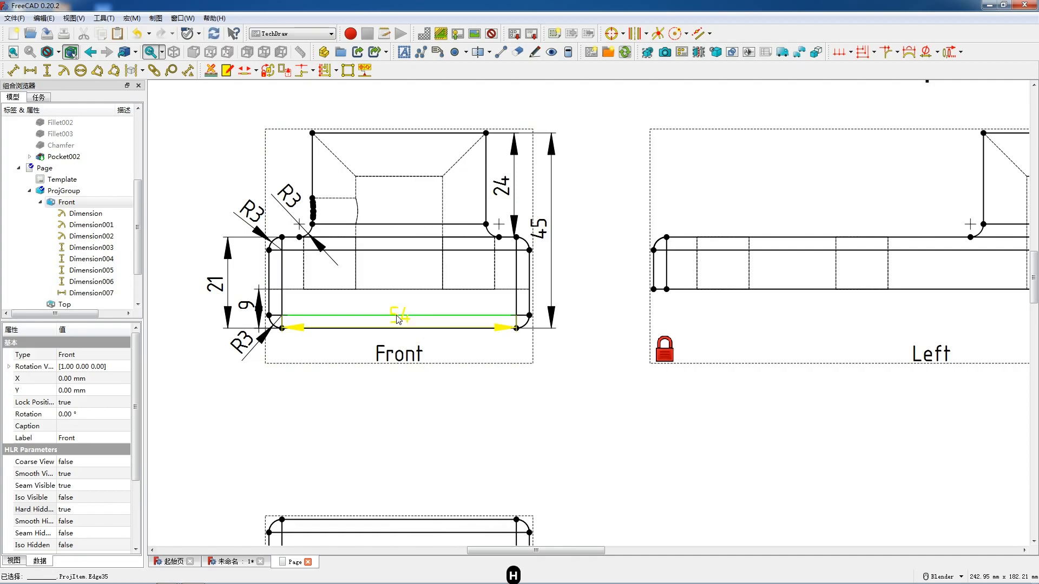
pyautogui.moveTo(399, 316); pyautogui.dragTo(397, 333)
pyautogui.press('Delete')
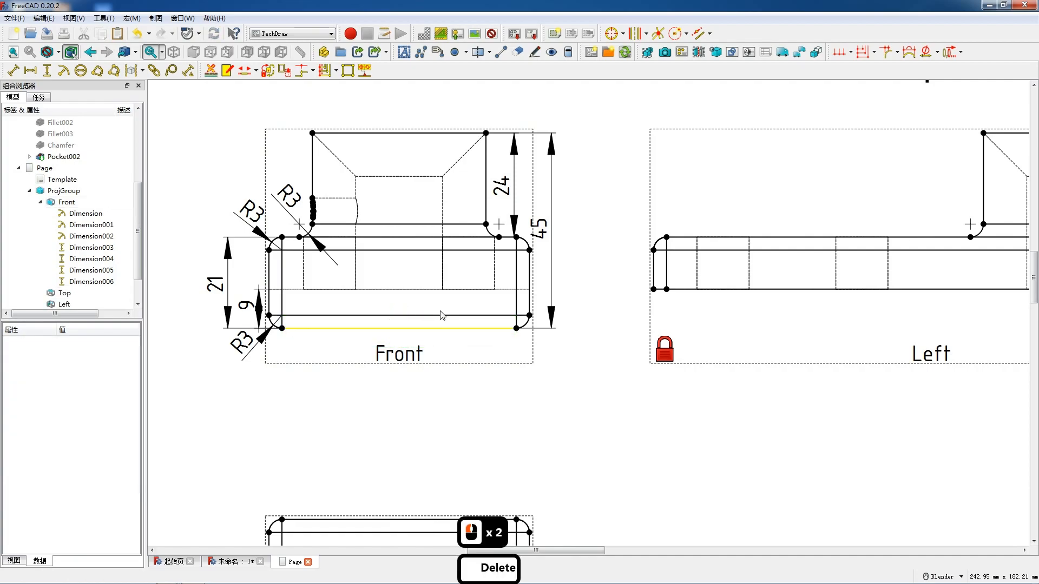
# Dimension the base's overall width between its outermost side vertices, placing the label below the Front view's outline.
pyautogui.click(529, 315)
pyautogui.keyDown('ctrl'); pyautogui.click(269, 315); pyautogui.keyUp('ctrl')
pyautogui.hotkey('shift', 'h')
pyautogui.moveTo(399, 319); pyautogui.dragTo(397, 351)
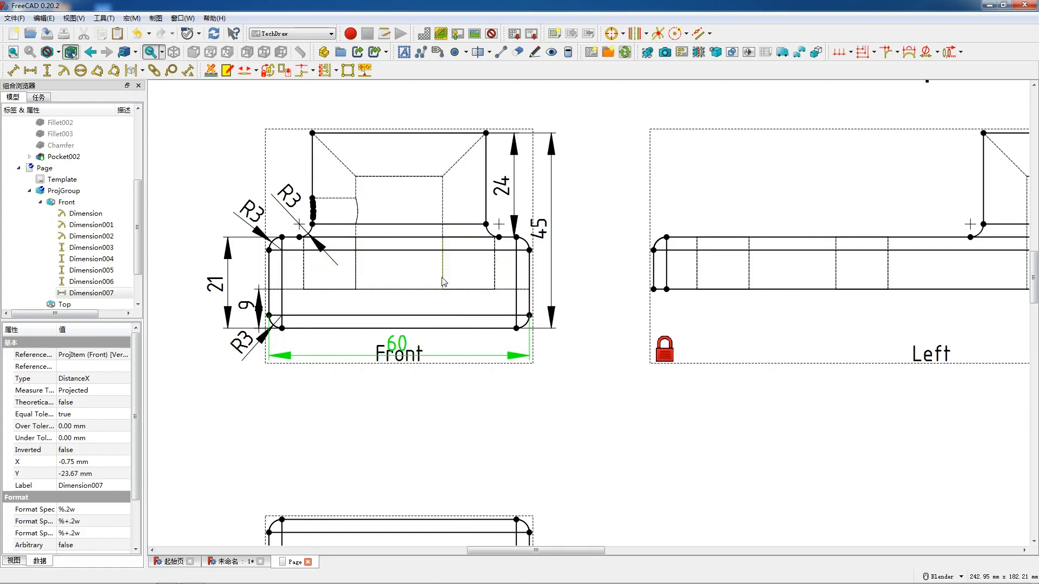
# Dimension the widths of the boss's hidden bore and its top edge in the Front view, stacking both labels above the outline.
pyautogui.click(421, 181)
pyautogui.hotkey('shift', 'h')
pyautogui.moveTo(401, 170); pyautogui.dragTo(403, 89)
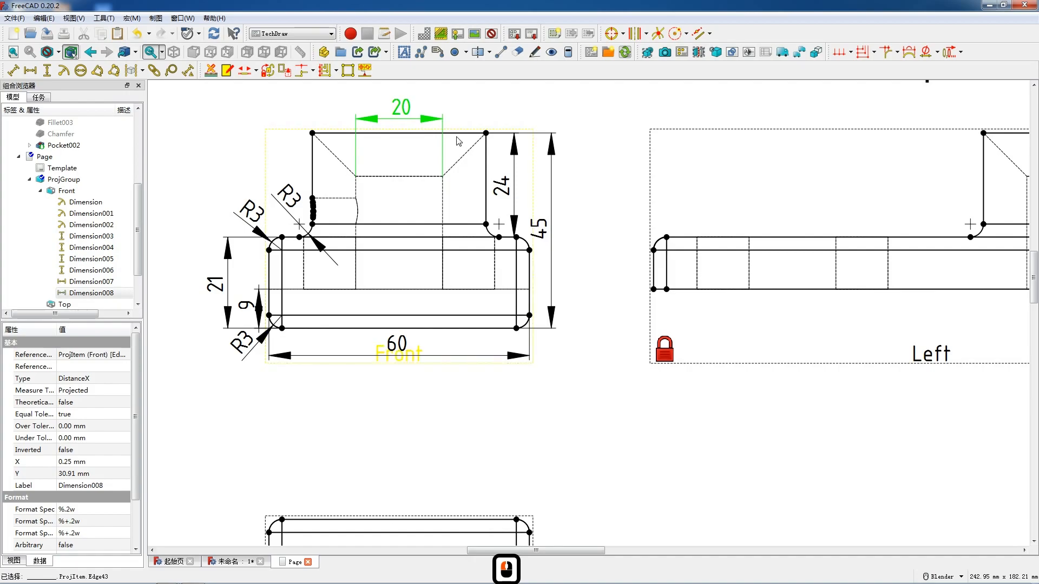
pyautogui.click(455, 133)
pyautogui.hotkey('shift', 'h')
pyautogui.moveTo(409, 132); pyautogui.dragTo(400, 90)
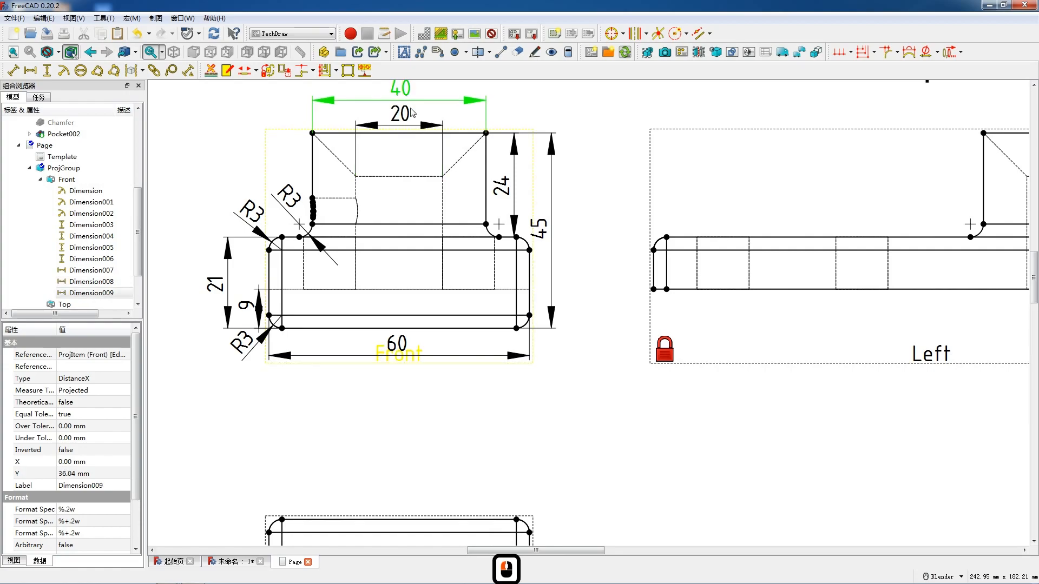
# Dimension the angle between the boss's two hidden chamfer lines in the Front view, placing the label just under the top edge.
pyautogui.click(455, 167)
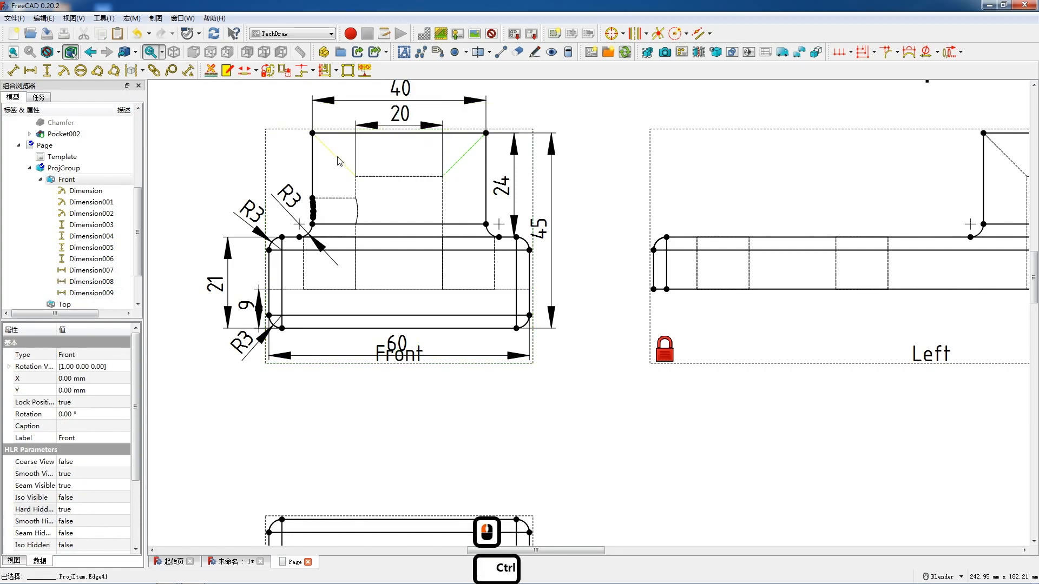
pyautogui.keyDown('ctrl'); pyautogui.click(336, 157); pyautogui.keyUp('ctrl')
pyautogui.click(96, 71)
pyautogui.scroll(-3, 475, 336)
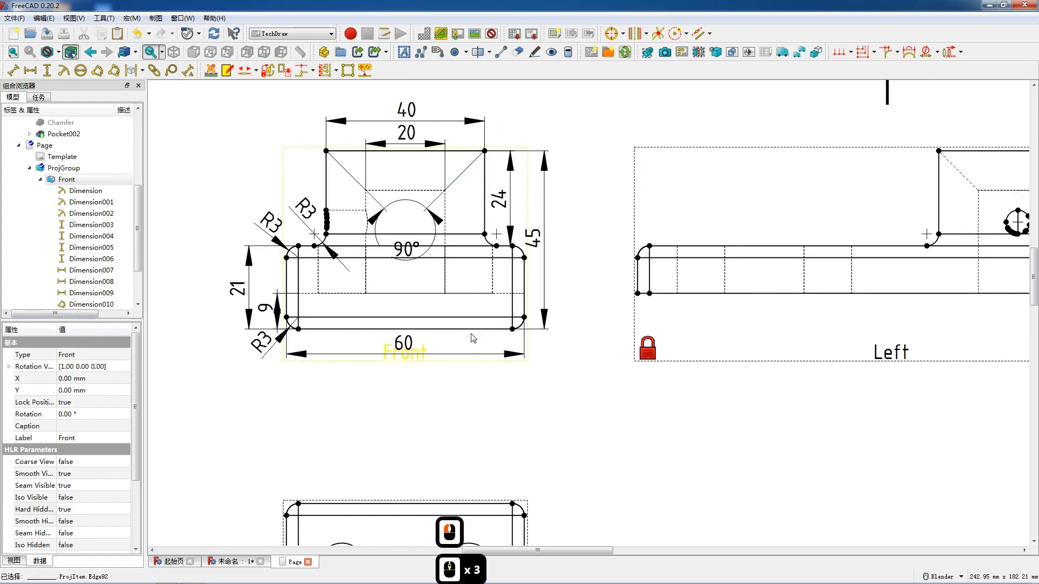
pyautogui.moveTo(431, 198); pyautogui.dragTo(430, 197)
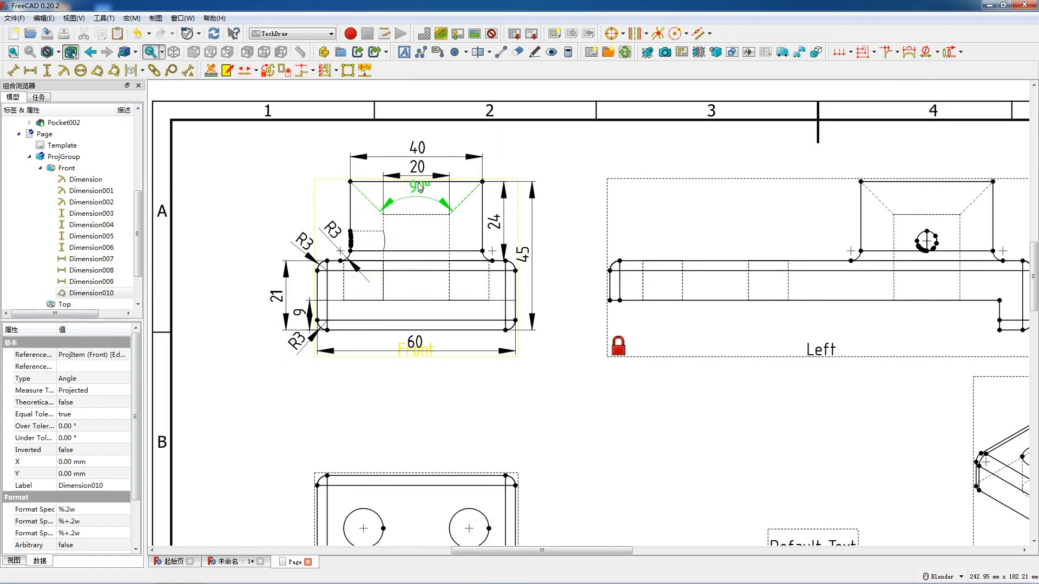
pyautogui.scroll(6, 433, 205)
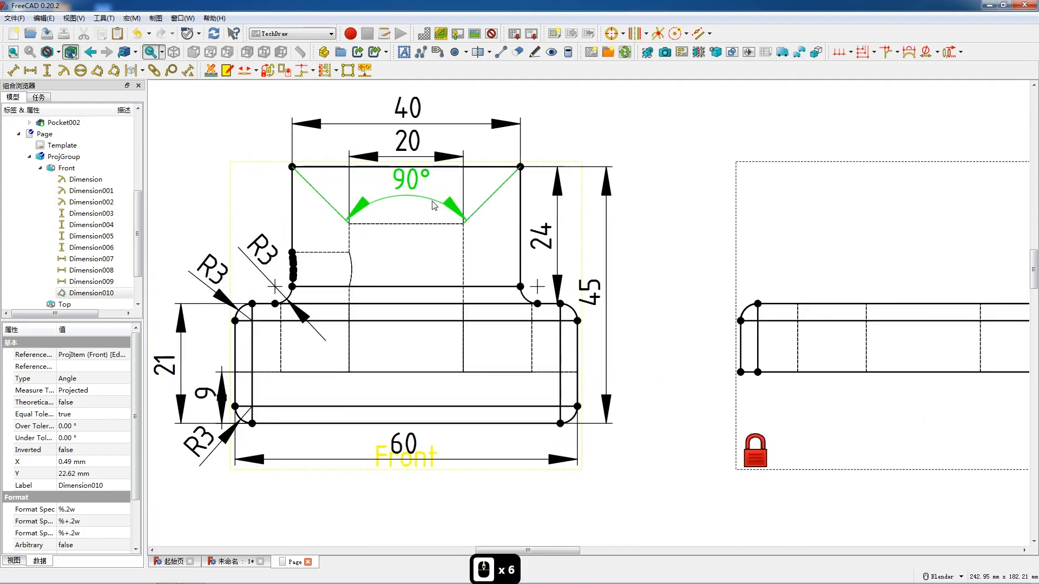
pyautogui.scroll(-3, 413, 184)
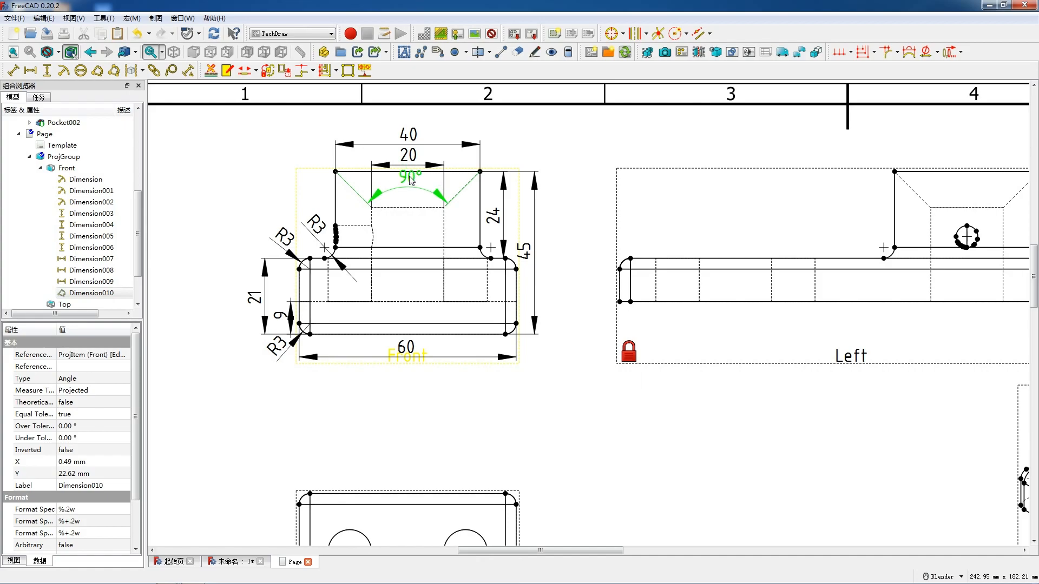
pyautogui.scroll(8, 370, 199)
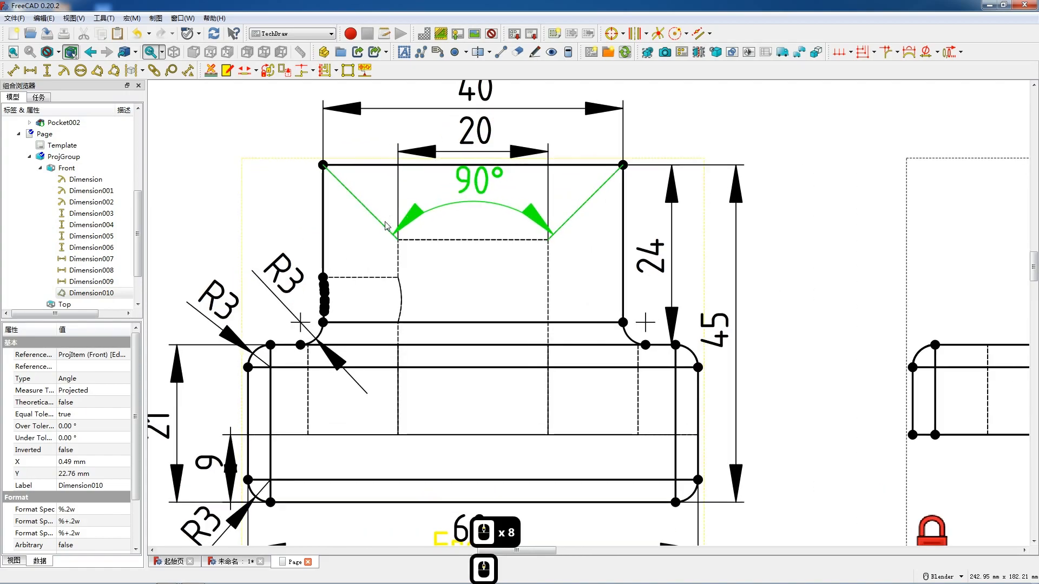
pyautogui.scroll(-4, 386, 226)
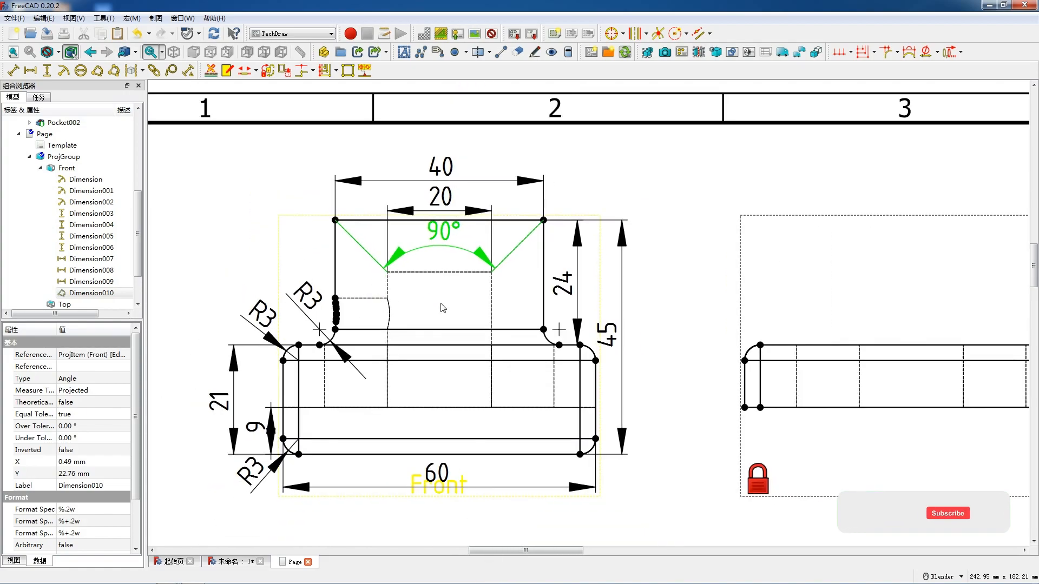
# Dimension the angle between the boss's two hidden chamfer lines in the Left view, placing the label above the boss.
pyautogui.scroll(-4, 443, 308)
pyautogui.scroll(-3, 395, 264)
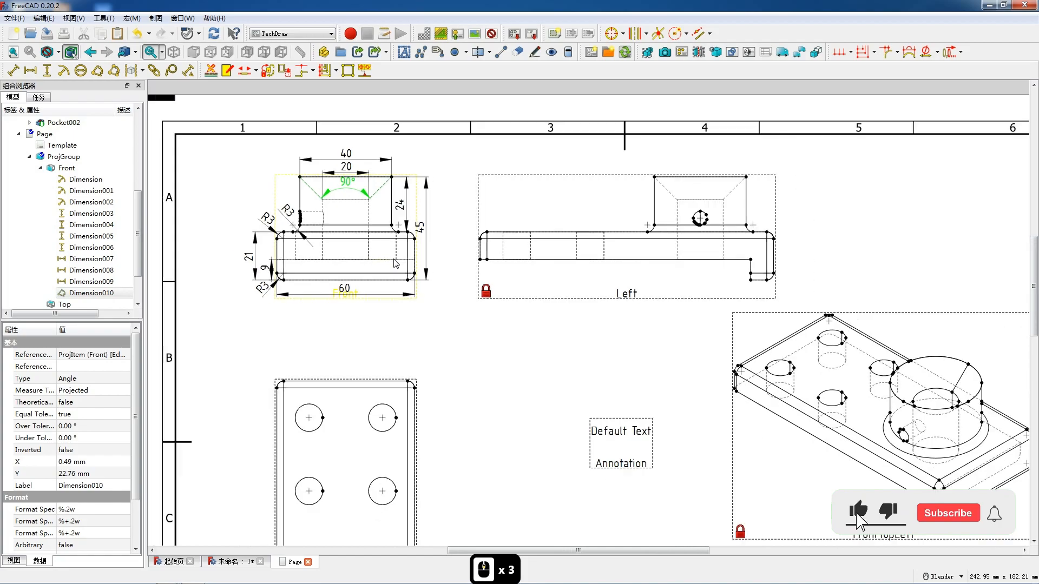
pyautogui.scroll(-3, 396, 264)
pyautogui.scroll(4, 795, 206)
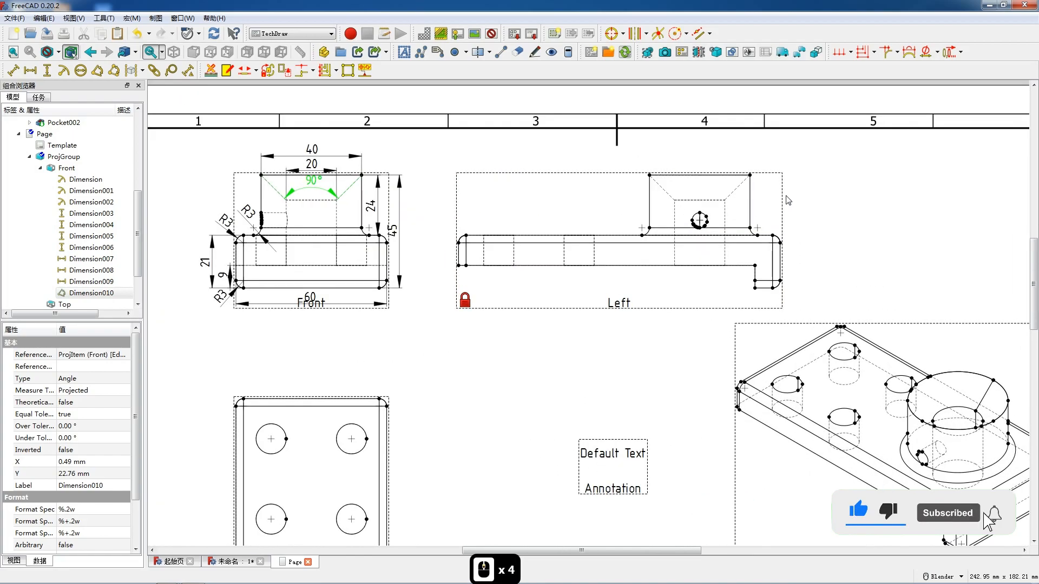
pyautogui.scroll(8, 794, 206)
pyautogui.click(744, 233)
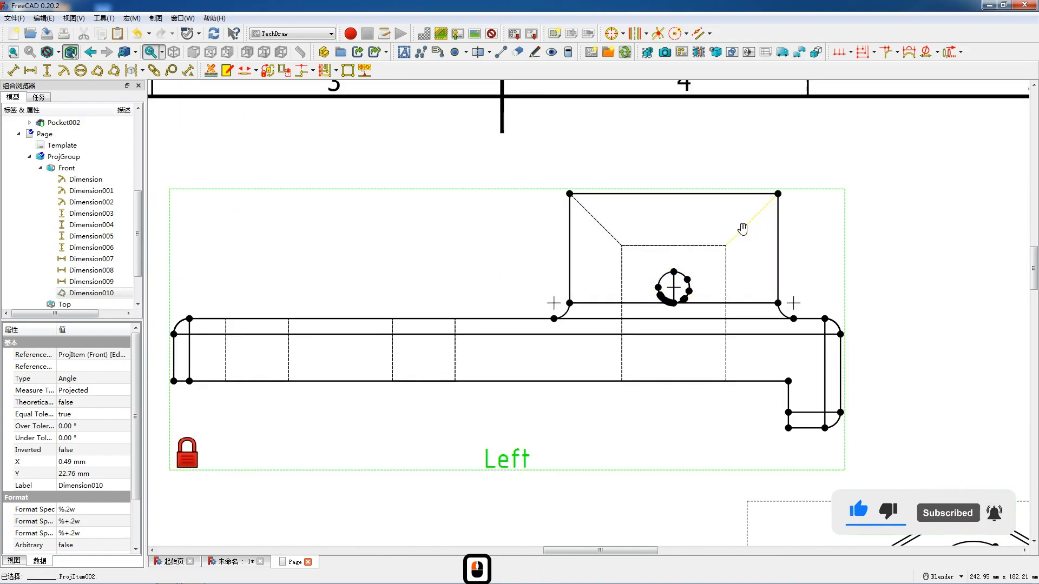
pyautogui.click(744, 233)
pyautogui.keyDown('ctrl'); pyautogui.click(603, 226); pyautogui.keyUp('ctrl')
pyautogui.click(113, 72)
pyautogui.moveTo(504, 318); pyautogui.dragTo(673, 164)
# Dimension the hidden bore's width and the boss's top width in the Left view, placing them below and above the angle label.
pyautogui.click(655, 246)
pyautogui.press('h')
pyautogui.moveTo(687, 261); pyautogui.dragTo(686, 231)
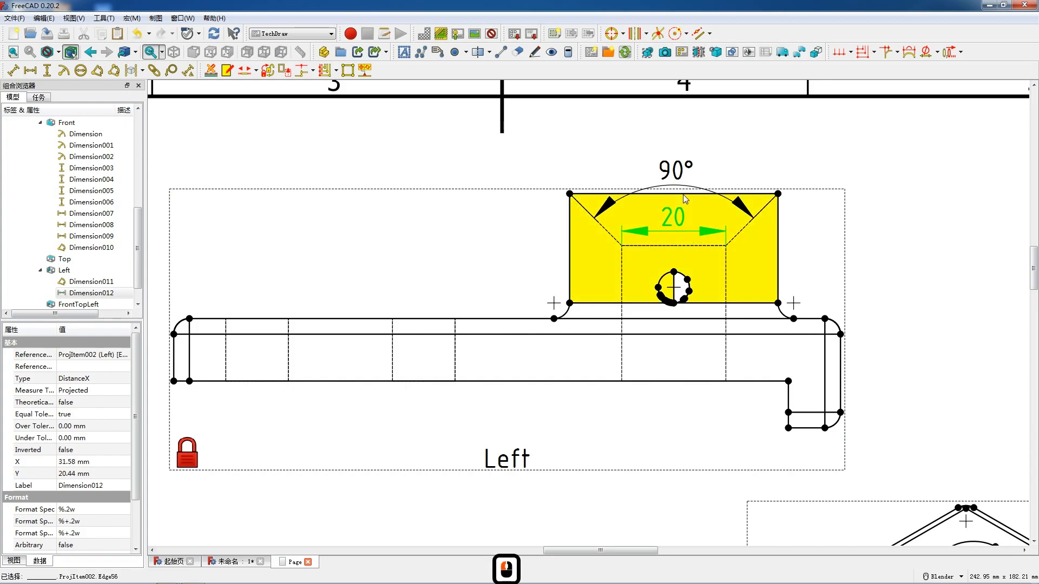
pyautogui.click(684, 195)
pyautogui.press('j')
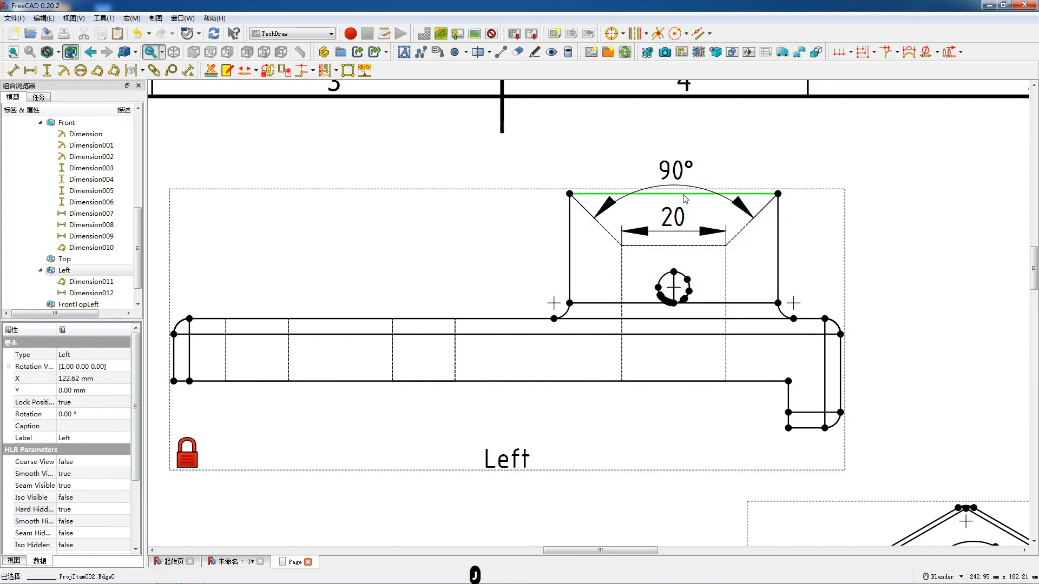
pyautogui.press('h')
pyautogui.moveTo(681, 171); pyautogui.dragTo(678, 140)
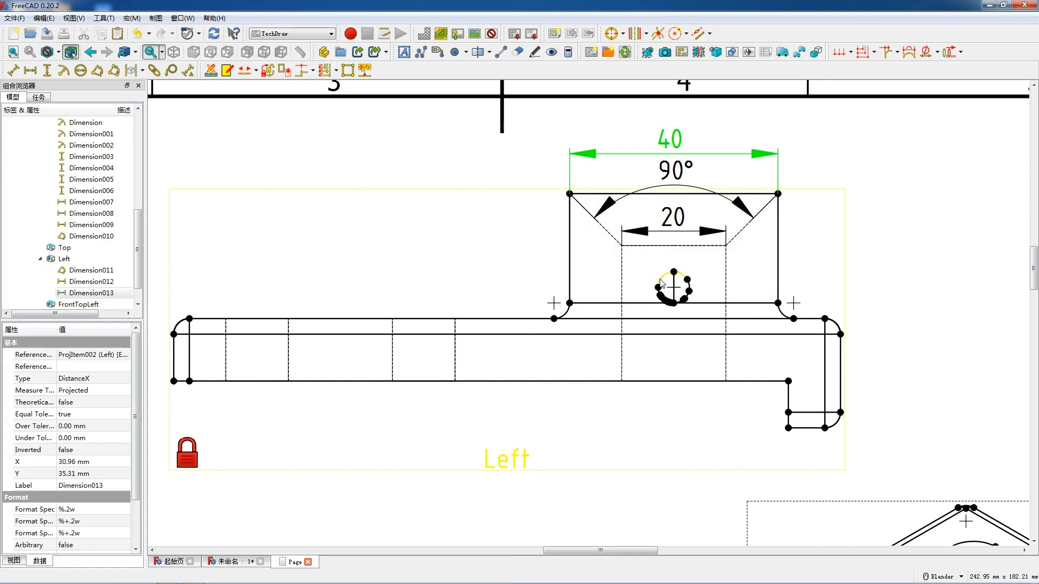
# Dimension the radii of the boss's small side hole and its left base fillet in the Left view, placing each label above-left of its arc.
pyautogui.click(499, 244)
pyautogui.click(63, 70)
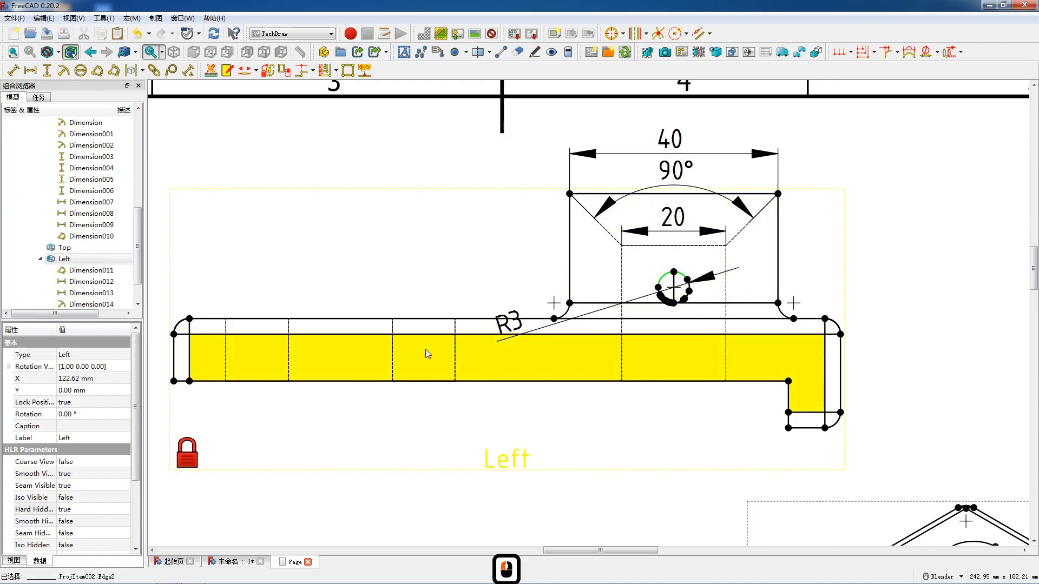
pyautogui.moveTo(503, 318); pyautogui.dragTo(635, 265)
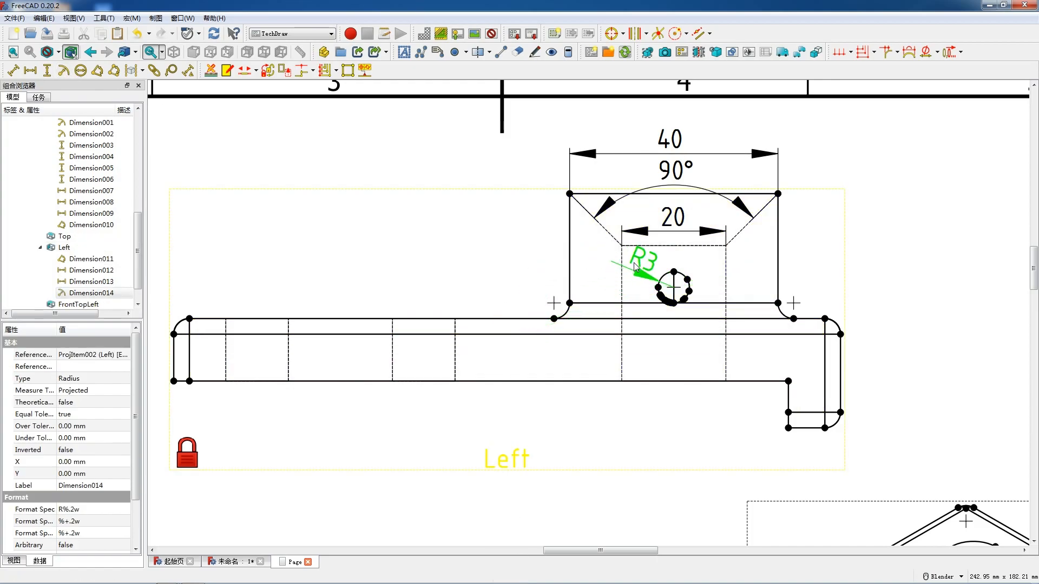
pyautogui.click(563, 314)
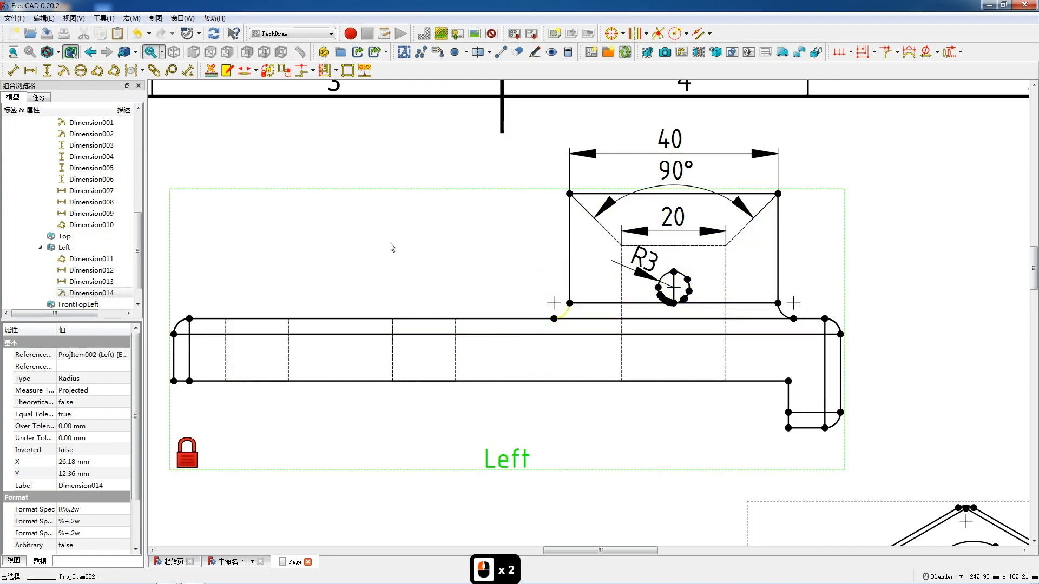
pyautogui.click(64, 70)
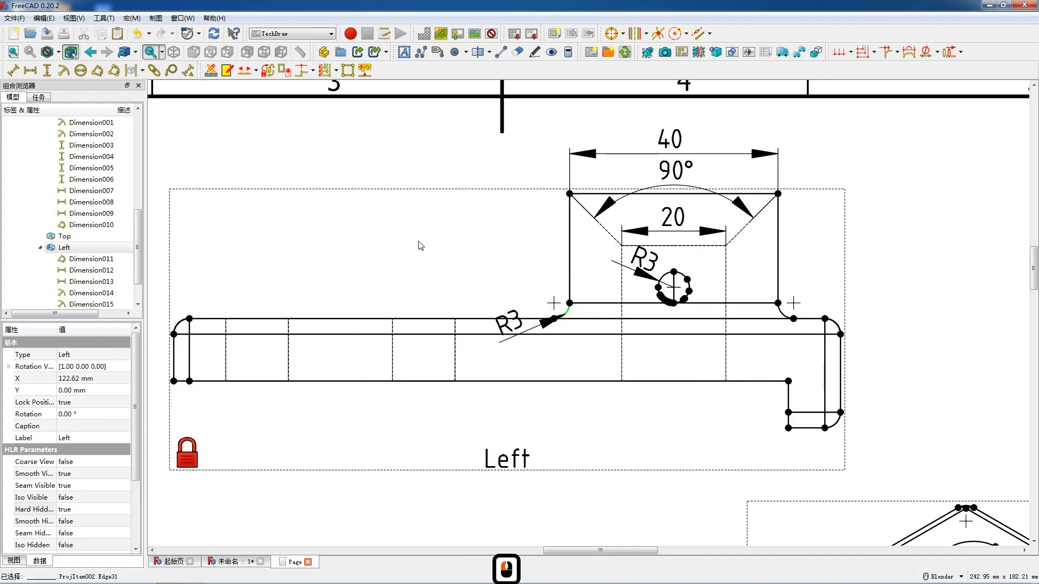
pyautogui.moveTo(517, 281); pyautogui.dragTo(537, 279)
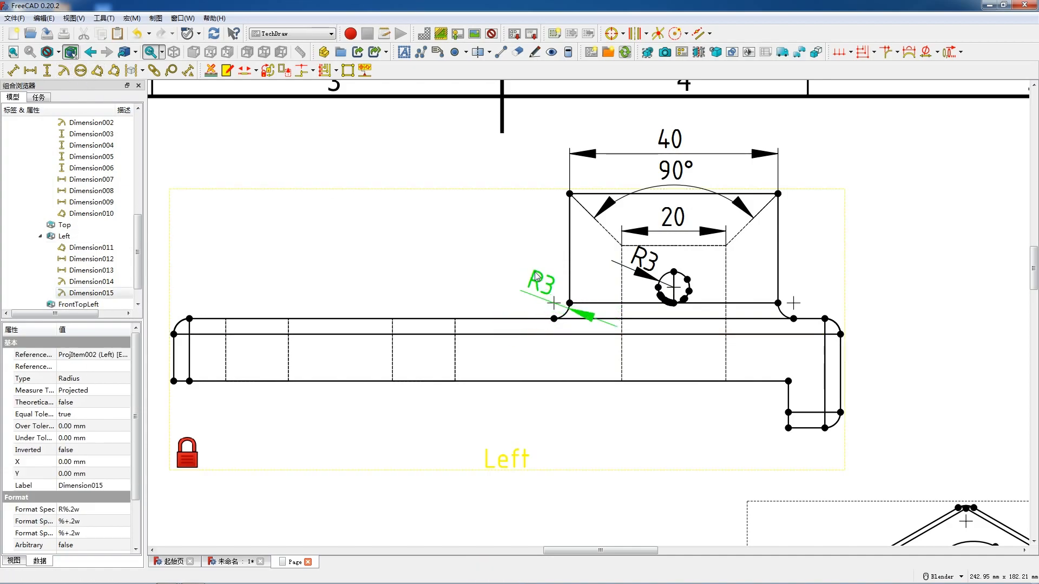
# Dimension the radius of the fillet at the plate's upper-left corner in the Left view, placing the label outside the corner.
pyautogui.click(181, 325)
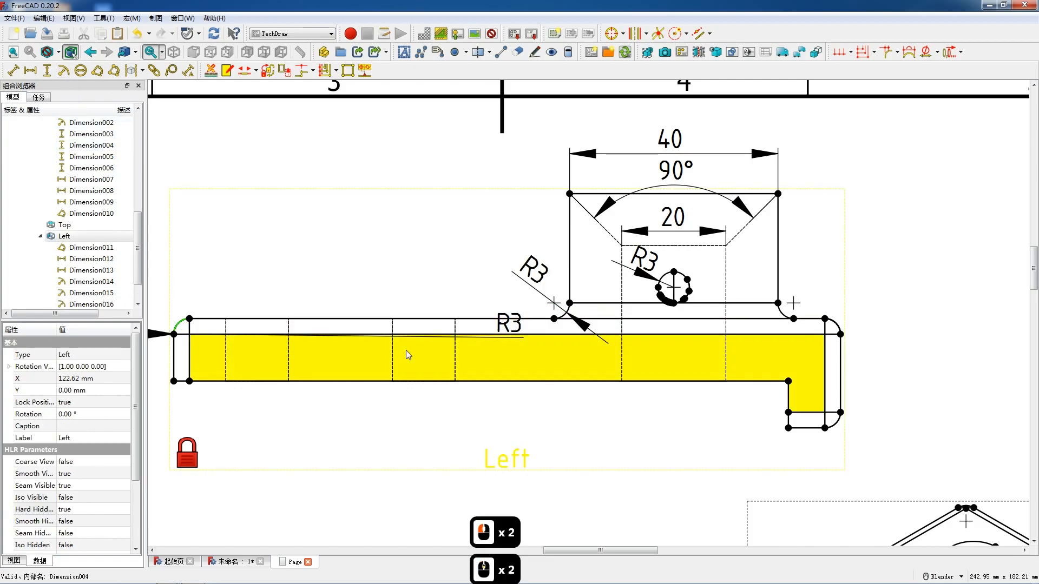
pyautogui.scroll(-2, 573, 344)
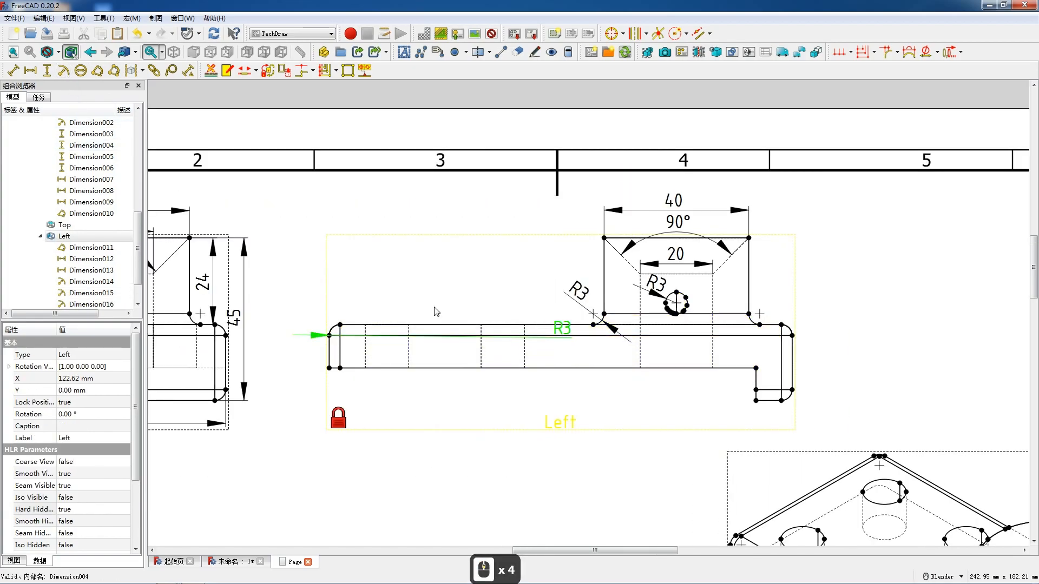
pyautogui.moveTo(563, 331); pyautogui.dragTo(319, 296)
# Dimension the radii of the upper and lower fillets at the plate's right end in the Left view, placing both labels outside the outline.
pyautogui.scroll(7, 779, 330)
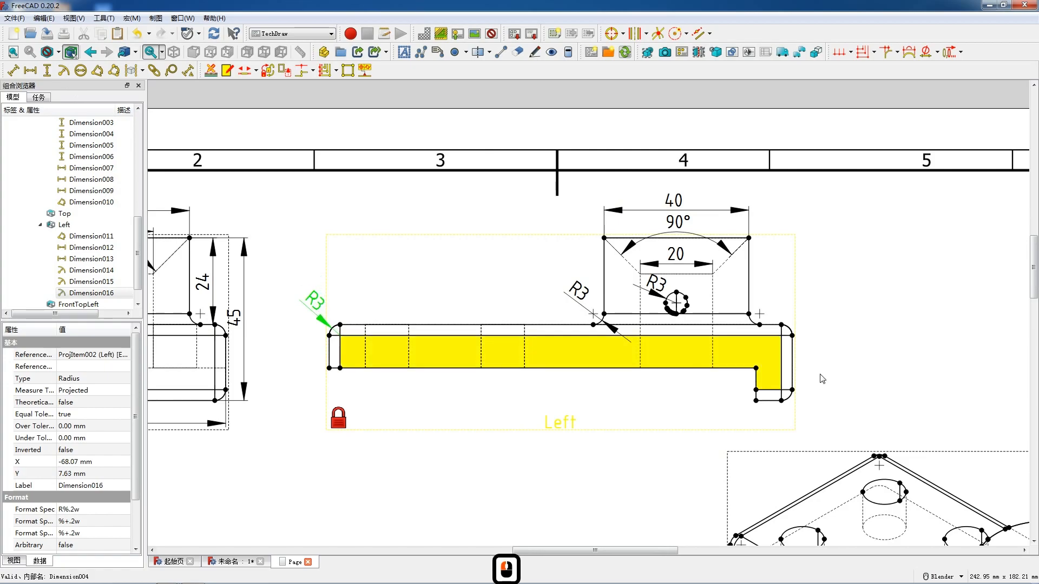
pyautogui.click(772, 292)
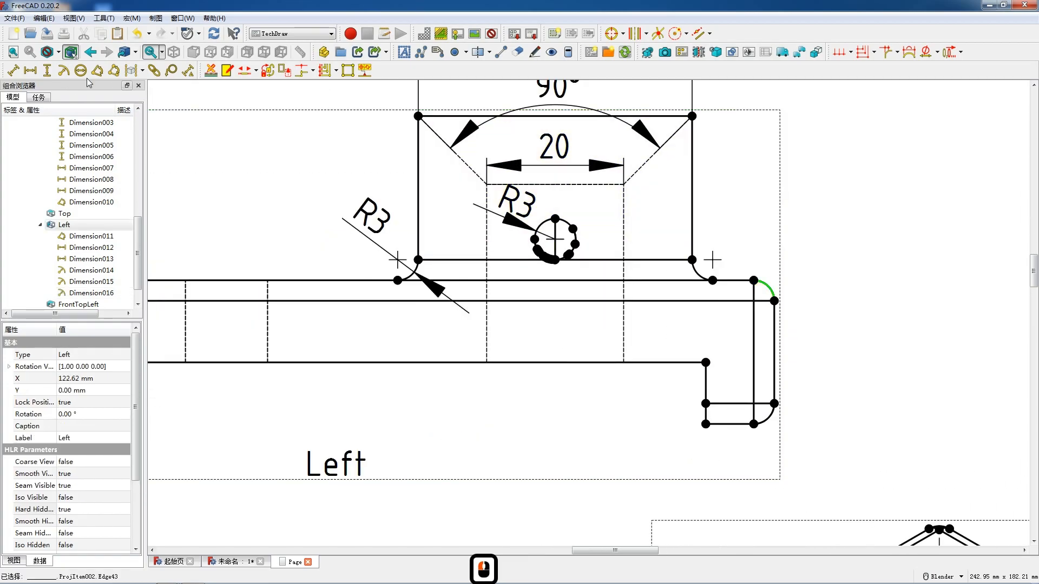
pyautogui.click(64, 70)
pyautogui.moveTo(336, 286); pyautogui.dragTo(803, 238)
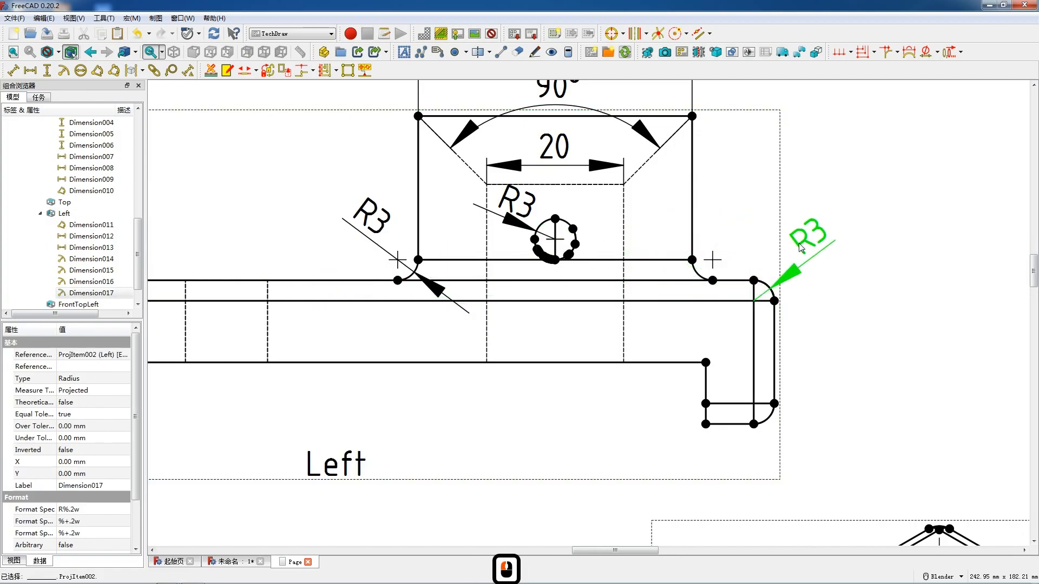
pyautogui.click(769, 426)
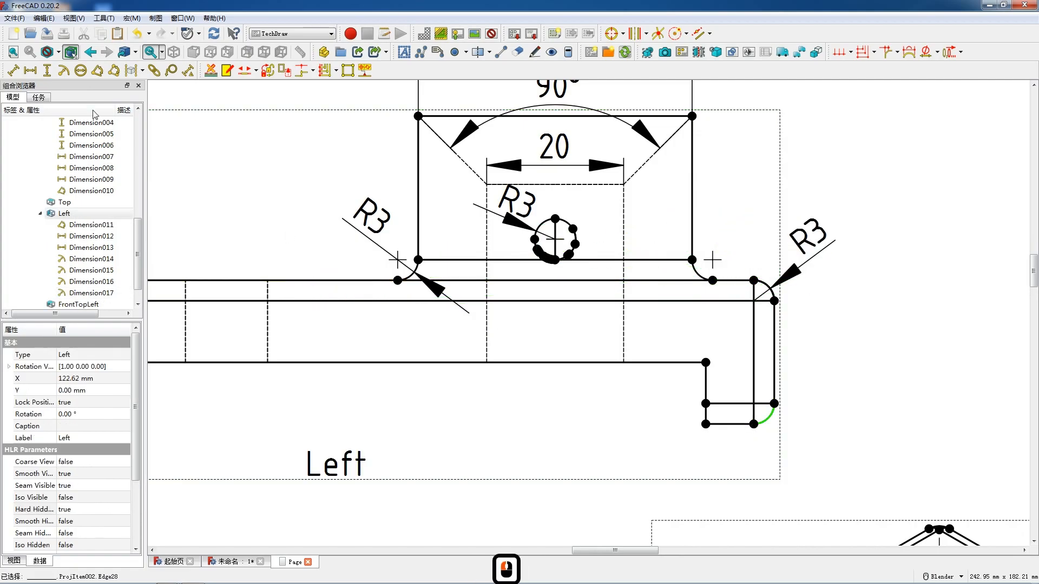
pyautogui.click(63, 70)
pyautogui.moveTo(521, 351); pyautogui.dragTo(840, 458)
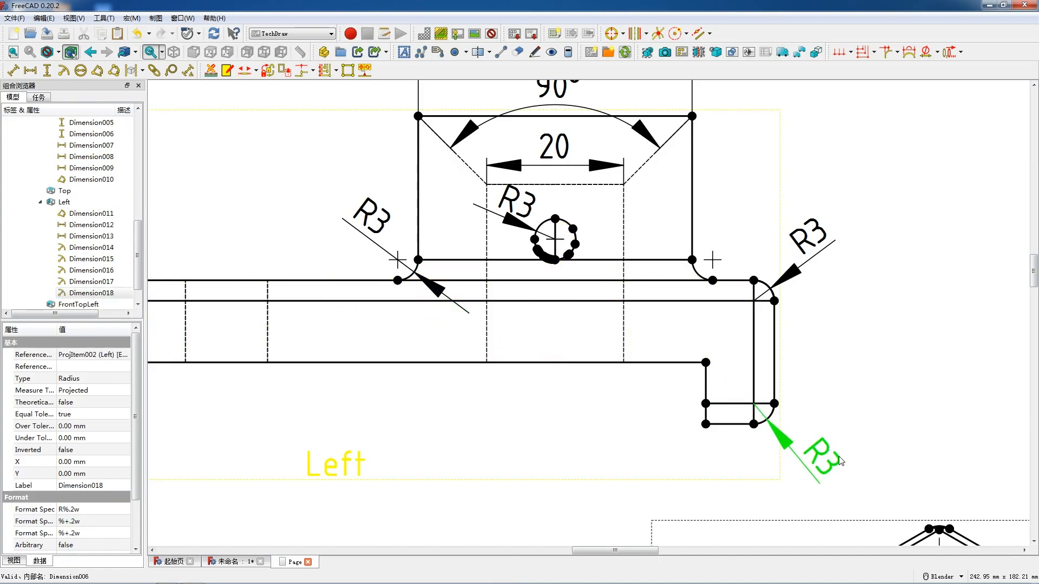
# Dimension the vertical drop and the width of the downward lip in the Left view, placing the labels beside and below the lip.
pyautogui.click(706, 362)
pyautogui.keyDown('ctrl'); pyautogui.click(705, 424); pyautogui.keyUp('ctrl')
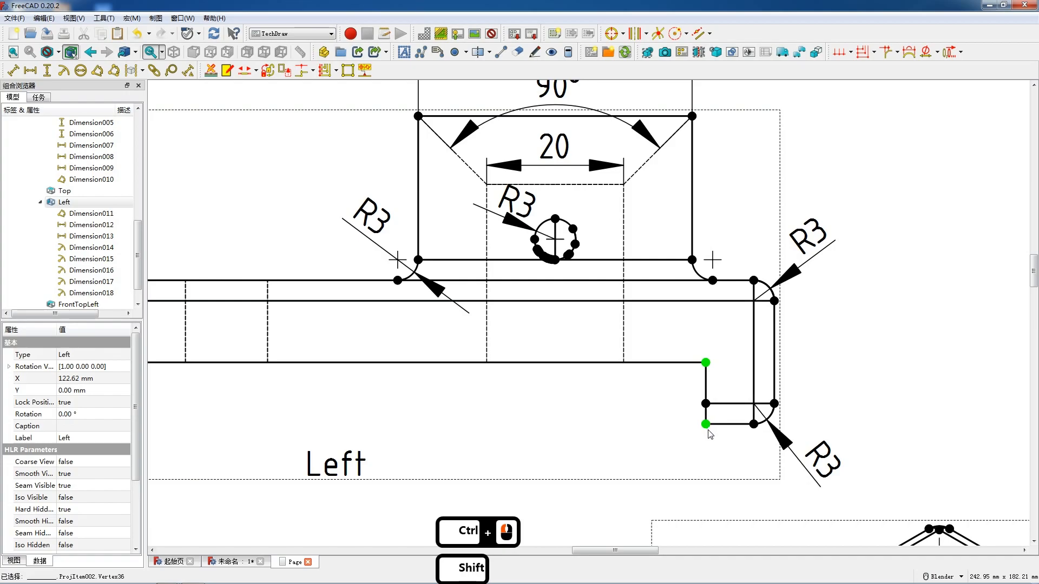
pyautogui.hotkey('shift', 'v')
pyautogui.moveTo(703, 392); pyautogui.dragTo(661, 394)
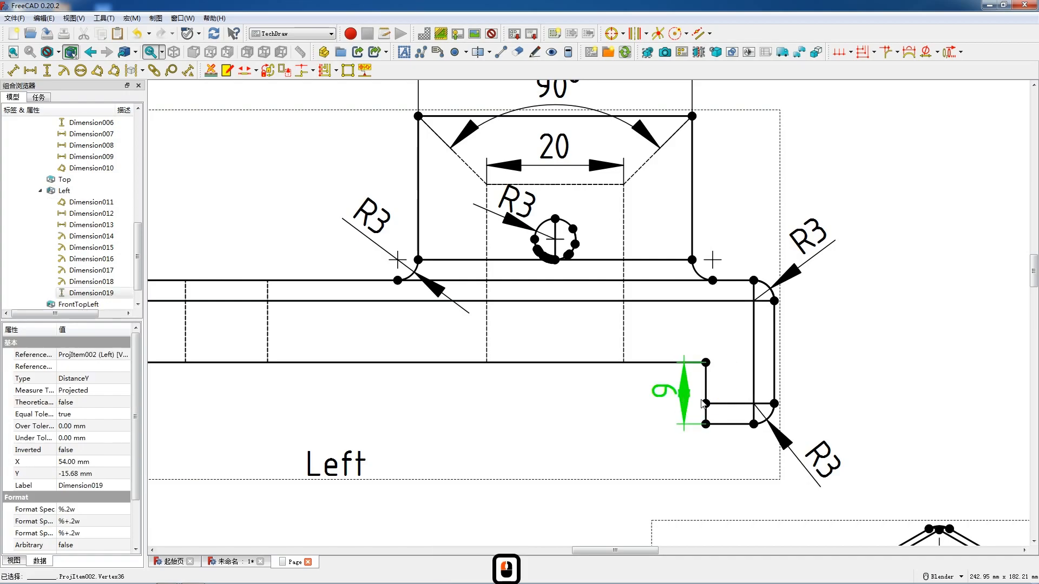
pyautogui.click(774, 404)
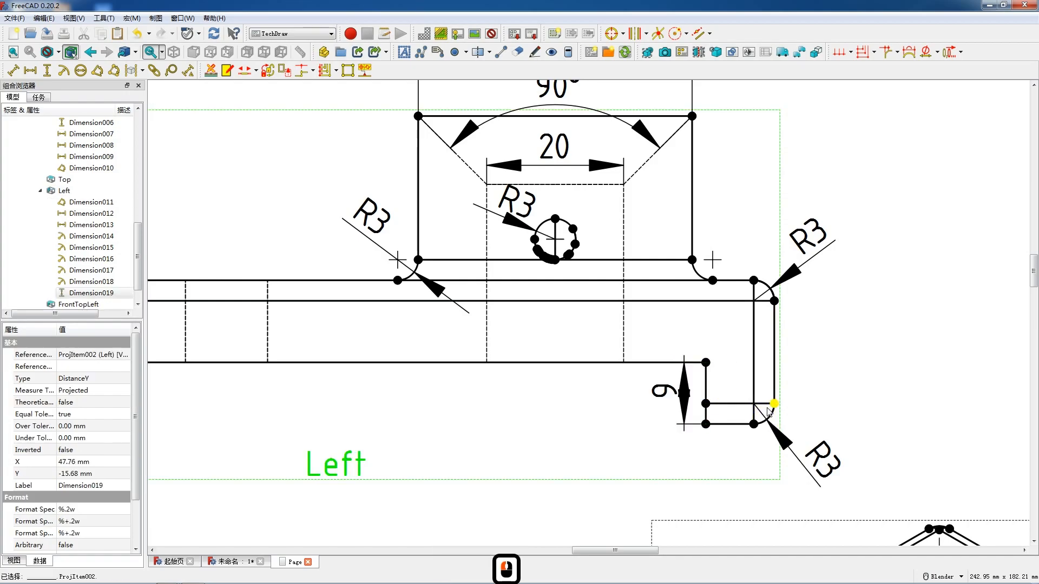
pyautogui.keyDown('ctrl'); pyautogui.click(706, 424); pyautogui.keyUp('ctrl')
pyautogui.hotkey('shift', 'h')
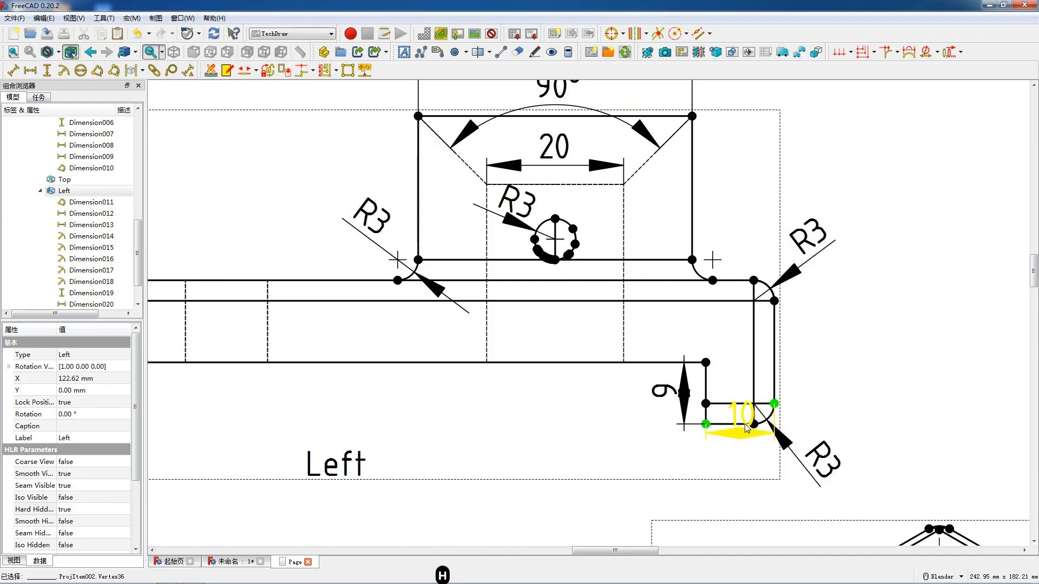
pyautogui.moveTo(741, 417); pyautogui.dragTo(746, 451)
# Dimension the full height of the plate's right end including the lip in the Left view, placing the label outside the right edge.
pyautogui.scroll(-4, 703, 422)
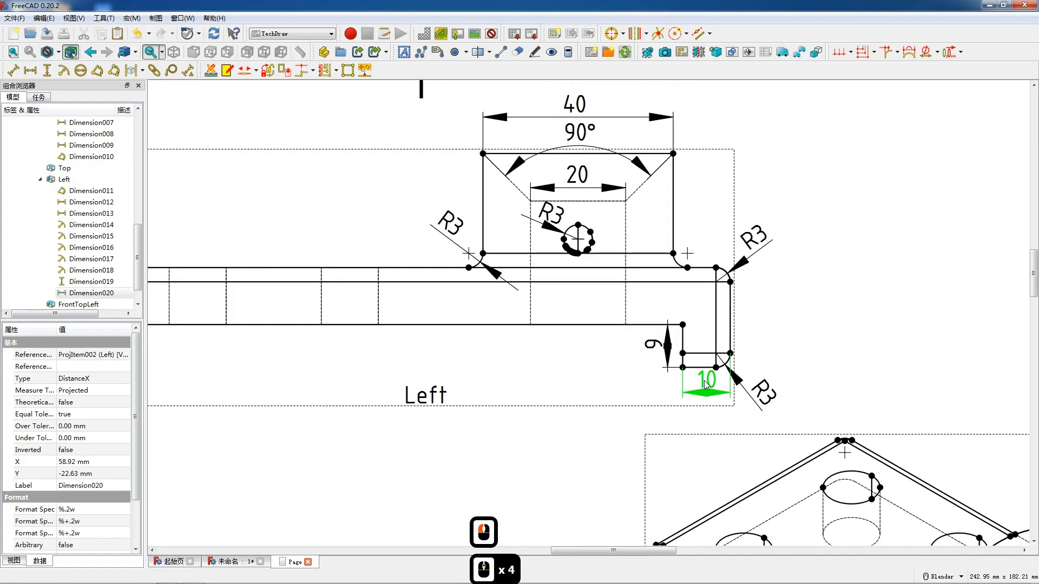
pyautogui.scroll(1, 760, 374)
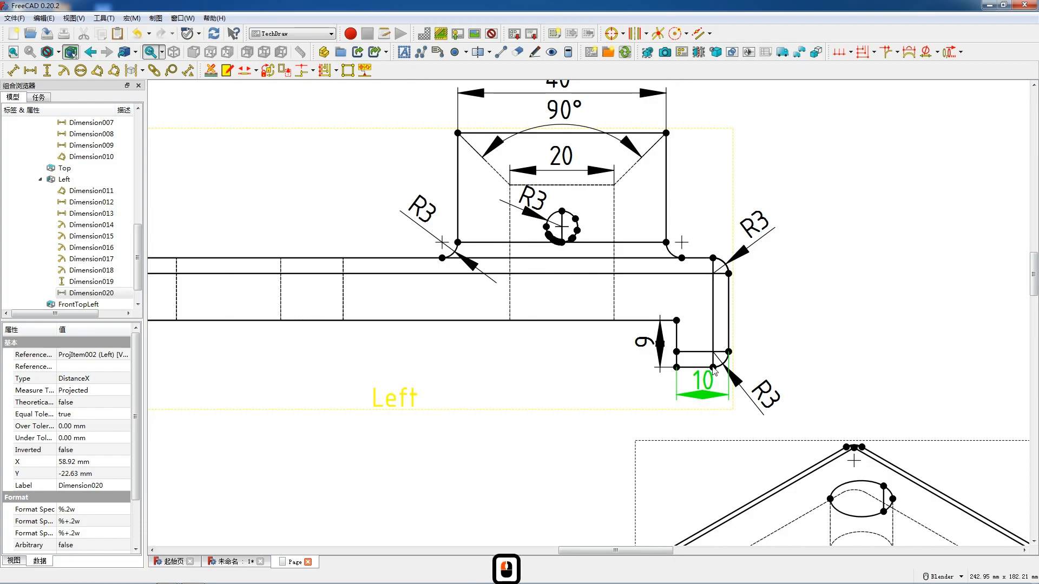
pyautogui.click(713, 259)
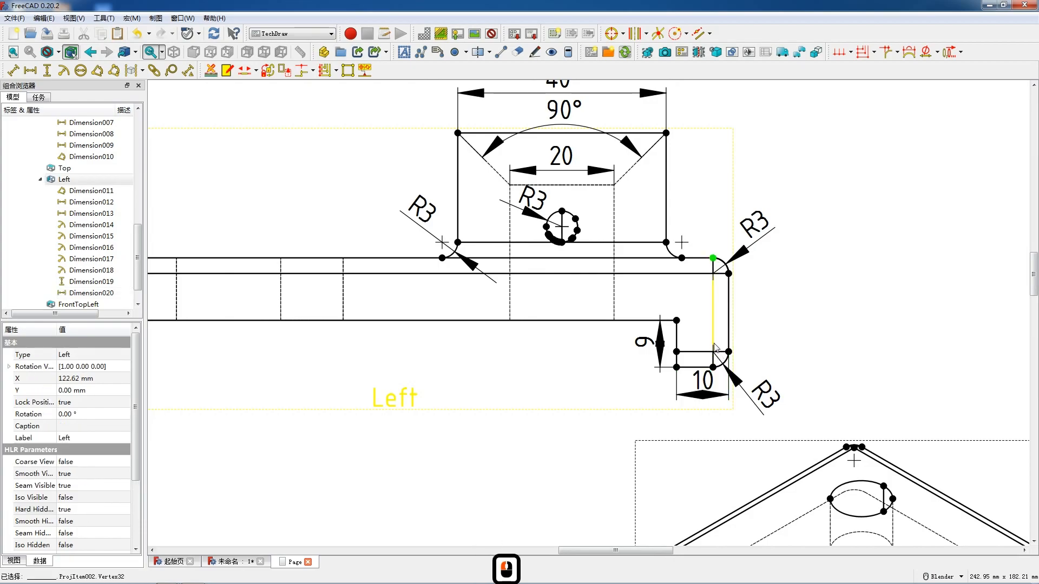
pyautogui.keyDown('ctrl'); pyautogui.click(714, 372); pyautogui.keyUp('ctrl')
pyautogui.hotkey('shift', 'v')
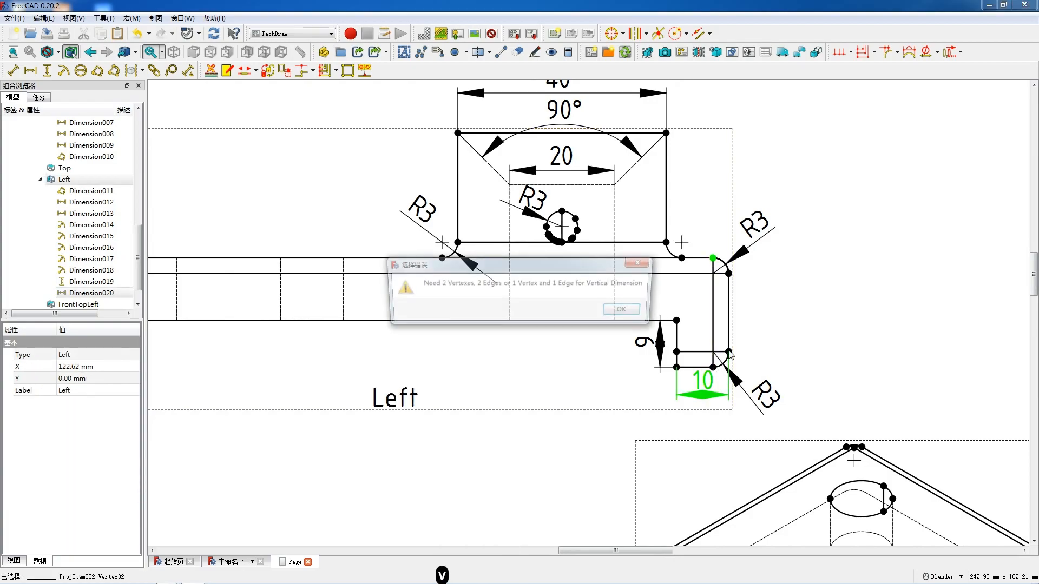
pyautogui.click(632, 314)
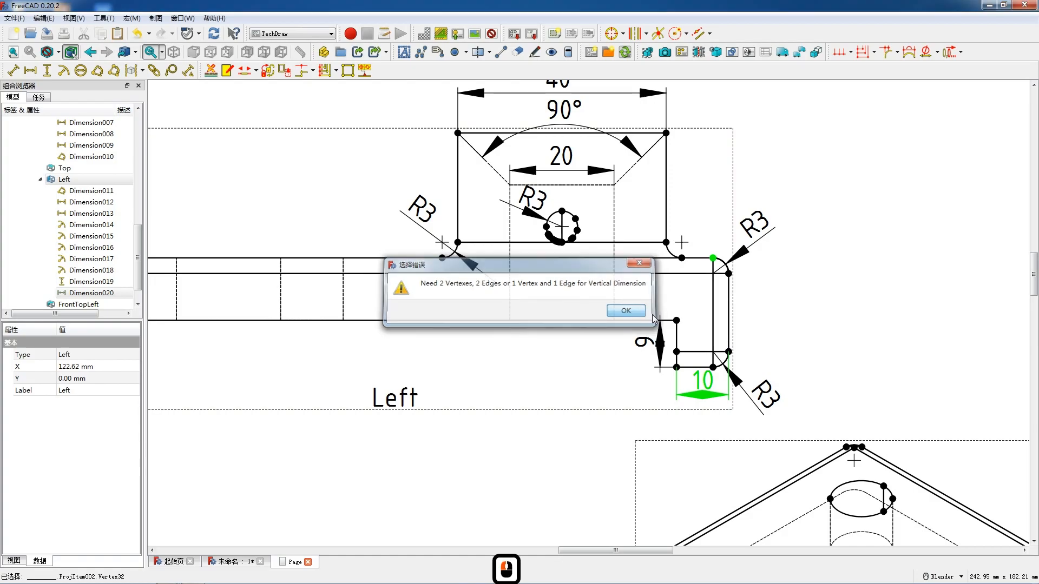
pyautogui.keyDown('ctrl'); pyautogui.click(713, 370); pyautogui.keyUp('ctrl')
pyautogui.keyDown('ctrl'); pyautogui.click(713, 368); pyautogui.keyUp('ctrl')
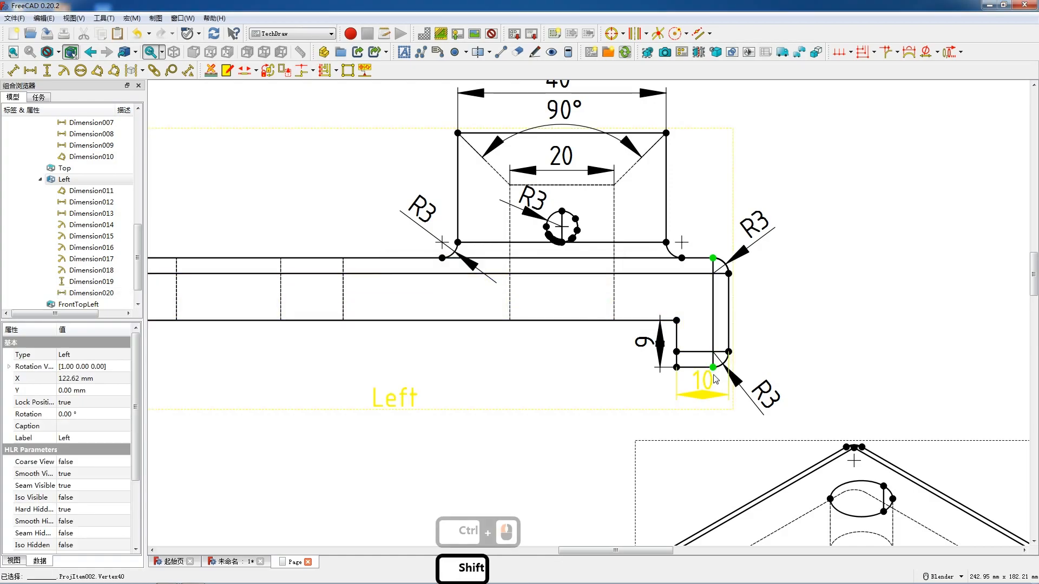
pyautogui.hotkey('shift', 'v')
pyautogui.moveTo(718, 309); pyautogui.dragTo(748, 312)
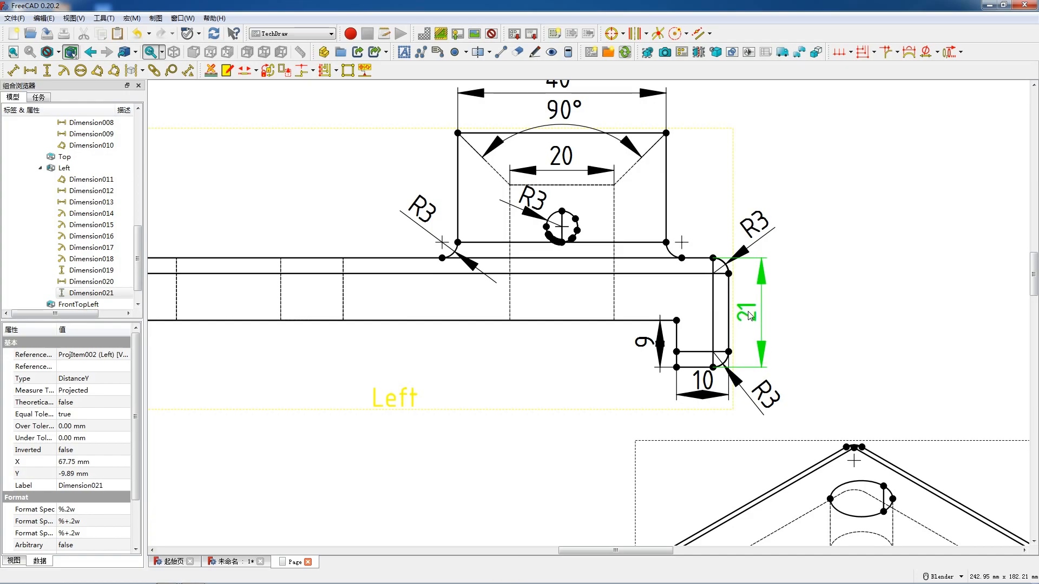
# Dimension the plate's thickness at its left end in the Left view, placing the label outside the left edge.
pyautogui.scroll(-9, 750, 316)
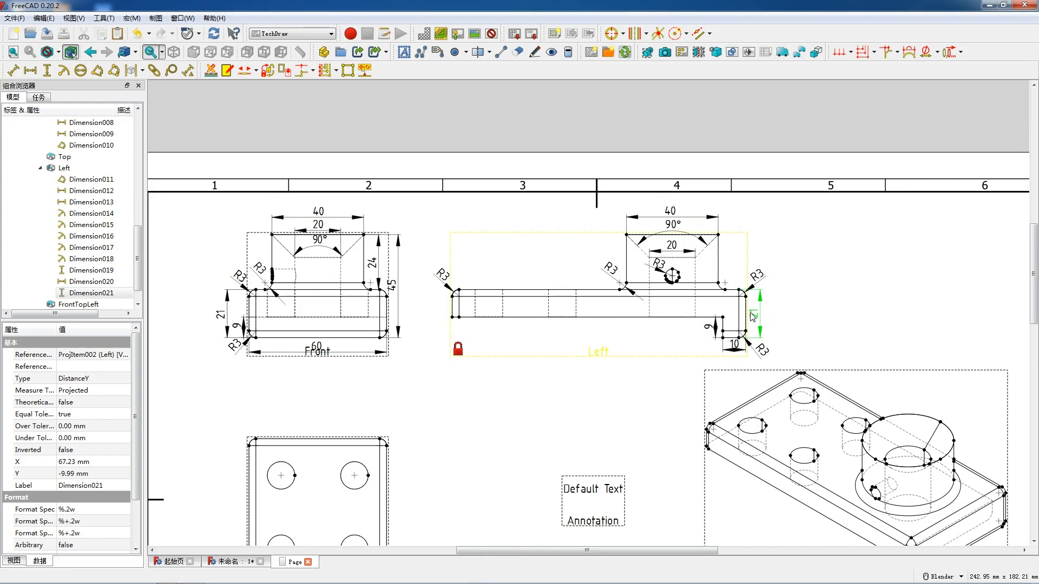
pyautogui.scroll(1, 752, 316)
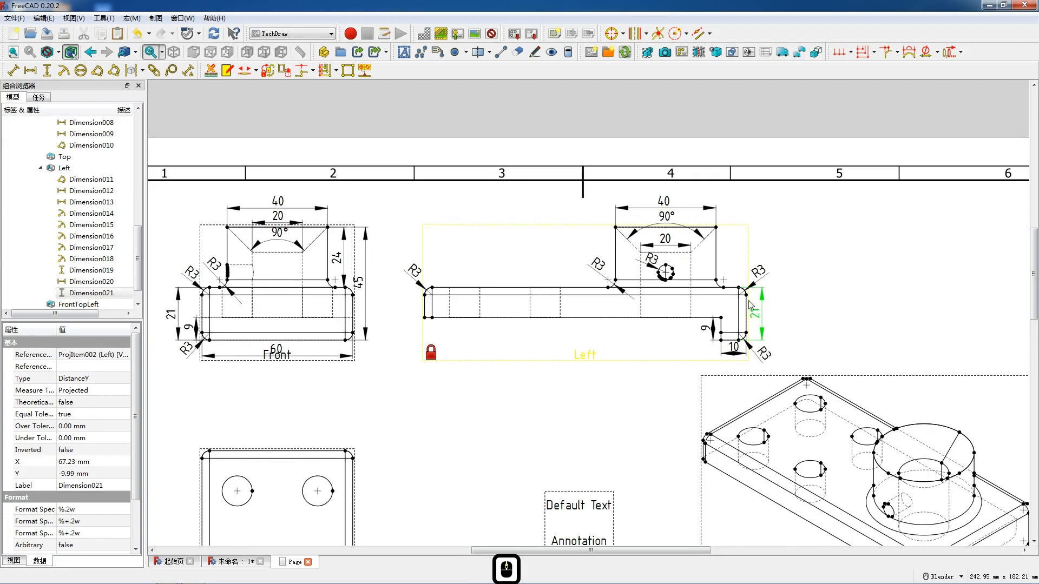
pyautogui.scroll(5, 748, 247)
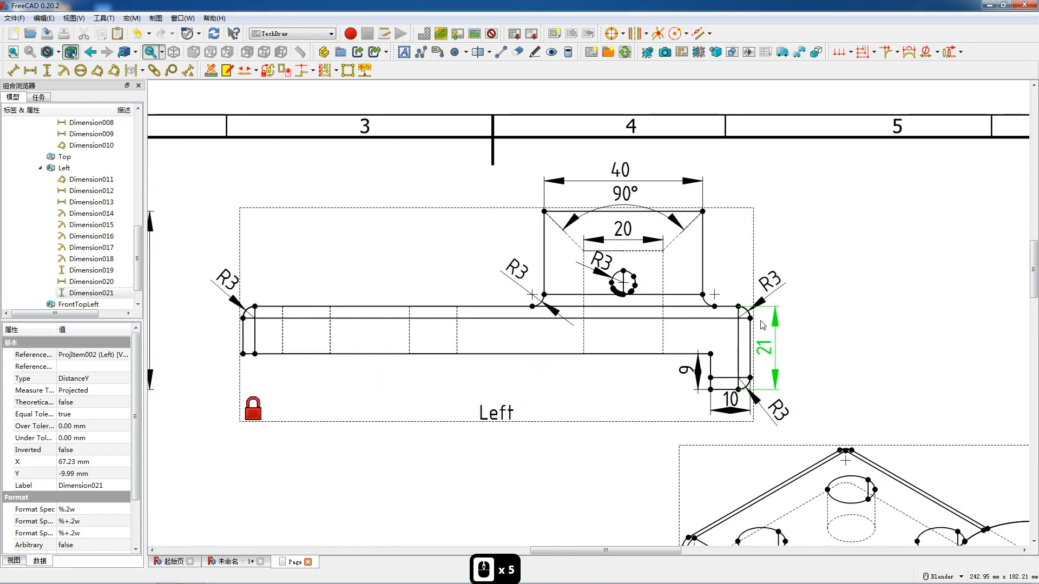
pyautogui.scroll(-3, 423, 350)
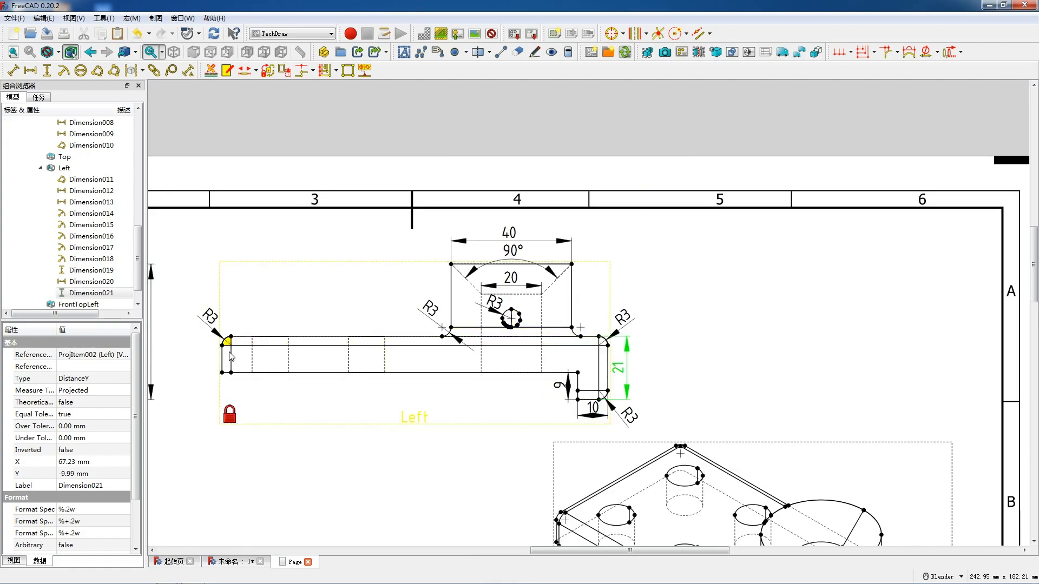
pyautogui.click(231, 337)
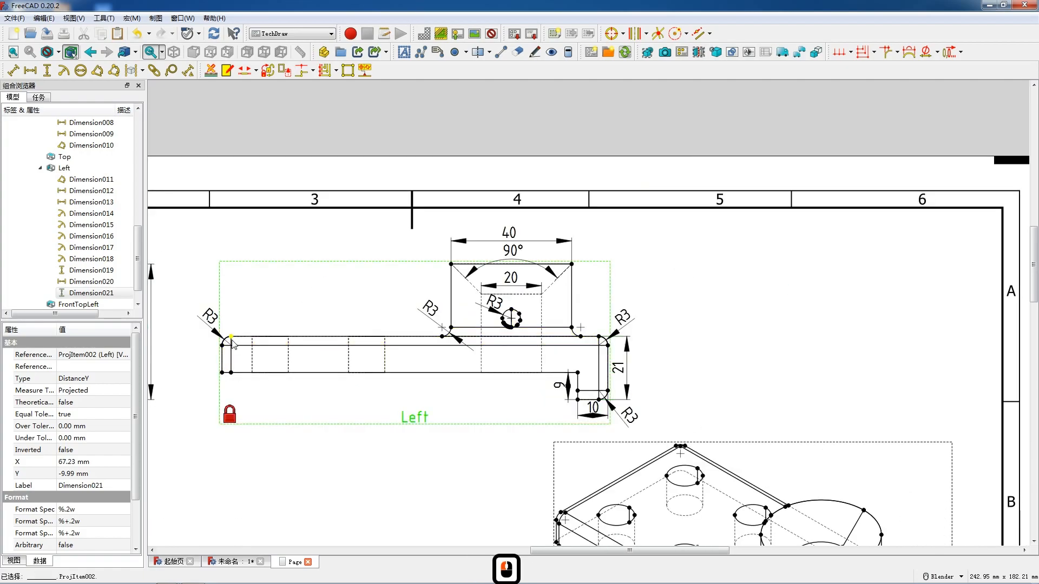
pyautogui.keyDown('ctrl'); pyautogui.click(221, 372); pyautogui.keyUp('ctrl')
pyautogui.hotkey('shift', 'v')
pyautogui.moveTo(230, 351); pyautogui.dragTo(203, 350)
# Dimension the plate's overall length in the Left view, placing the label below the outline.
pyautogui.scroll(-5, 441, 415)
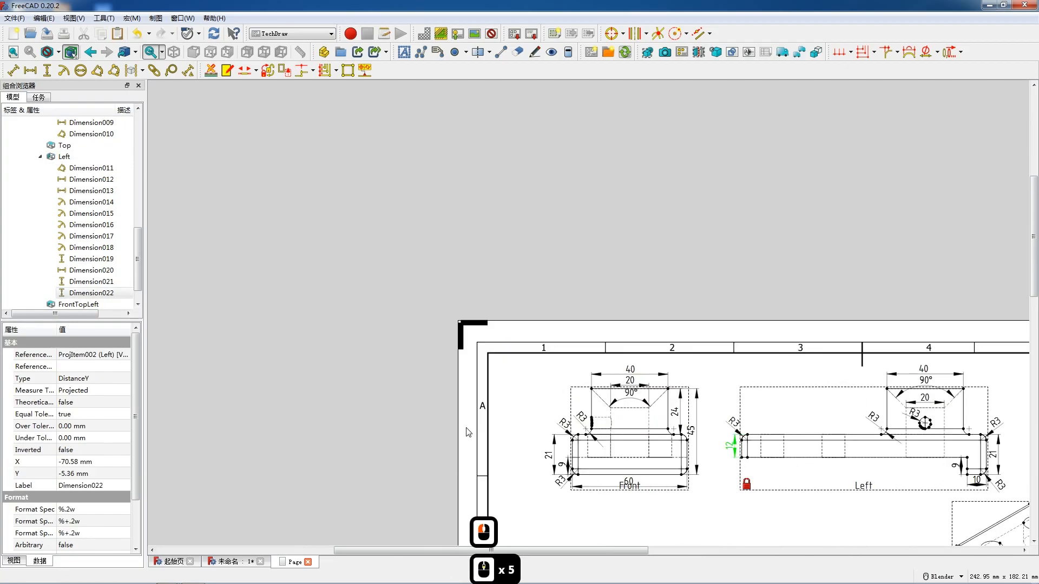
pyautogui.scroll(4, 700, 497)
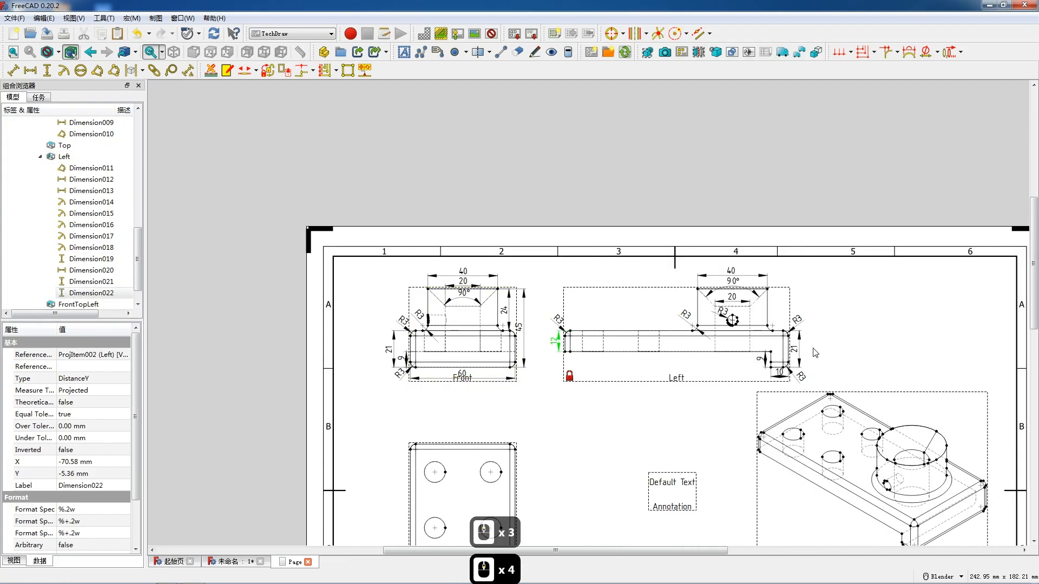
pyautogui.scroll(6, 758, 294)
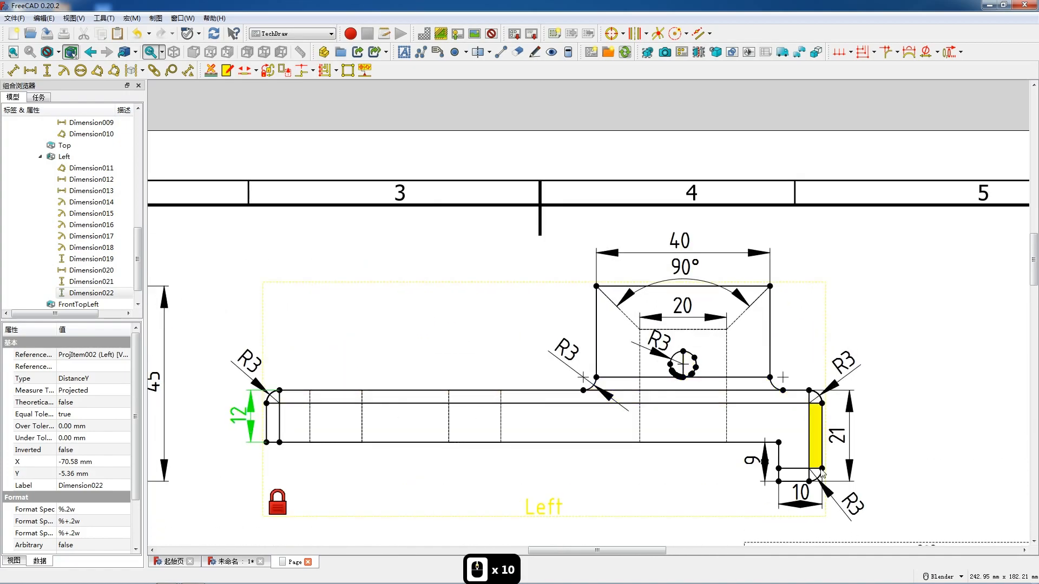
pyautogui.click(822, 468)
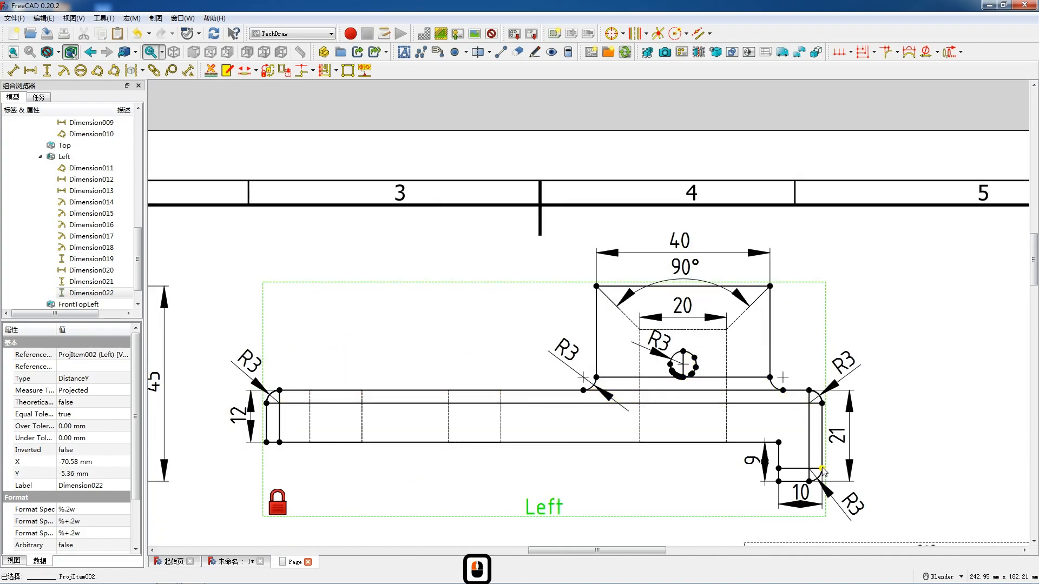
pyautogui.keyDown('ctrl'); pyautogui.click(266, 442); pyautogui.keyUp('ctrl')
pyautogui.press('h')
pyautogui.scroll(-3, 565, 368)
pyautogui.moveTo(567, 370); pyautogui.dragTo(579, 406)
# Dimension the horizontal distance from the boss's small hole centre to the plate's right end in the Left view, placing the label above the plate.
pyautogui.scroll(6, 833, 265)
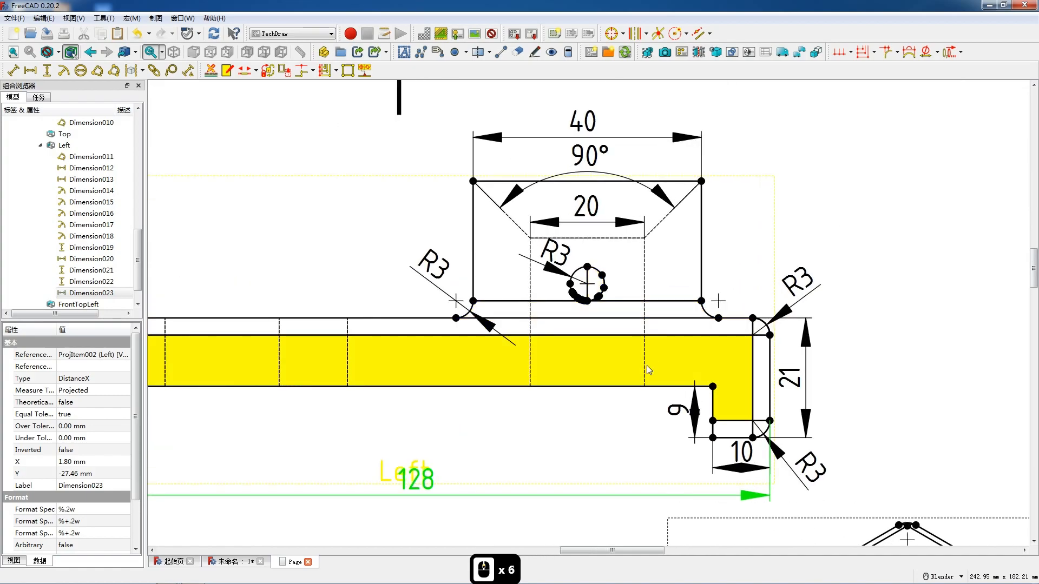
pyautogui.click(644, 360)
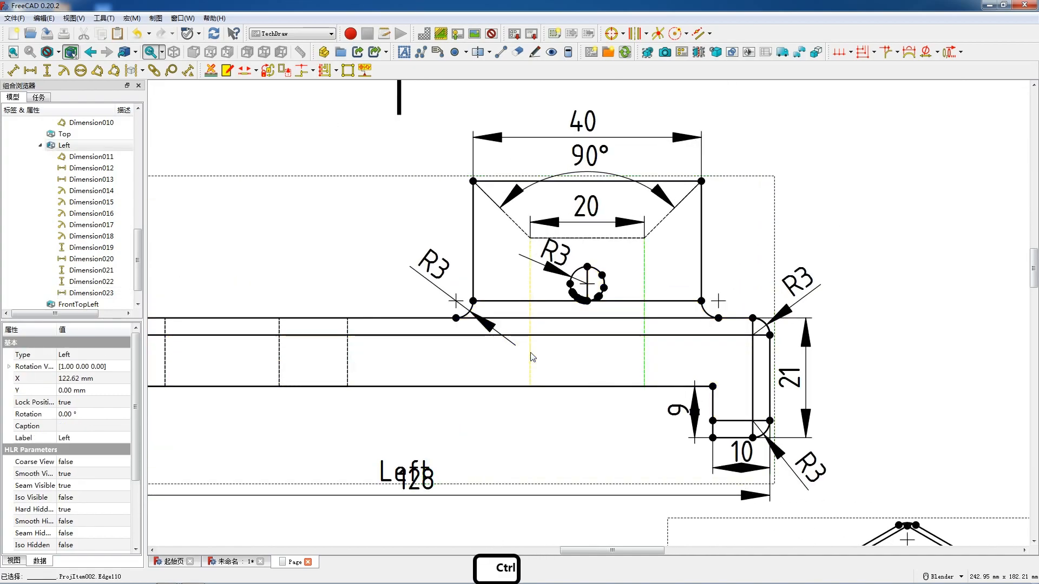
pyautogui.click(586, 284)
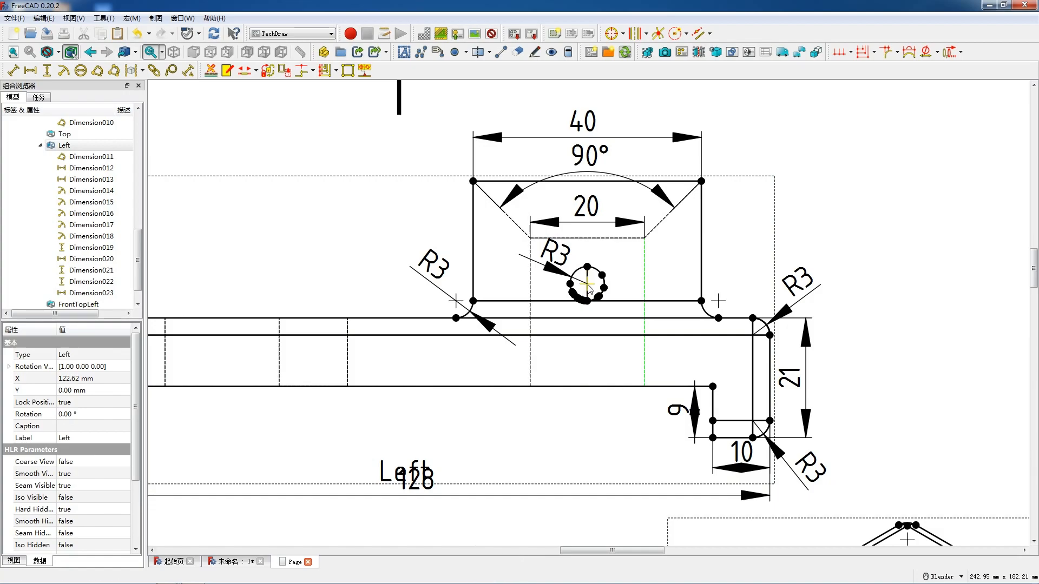
pyautogui.keyDown('ctrl'); pyautogui.click(769, 336); pyautogui.keyUp('ctrl')
pyautogui.hotkey('shift', 'h')
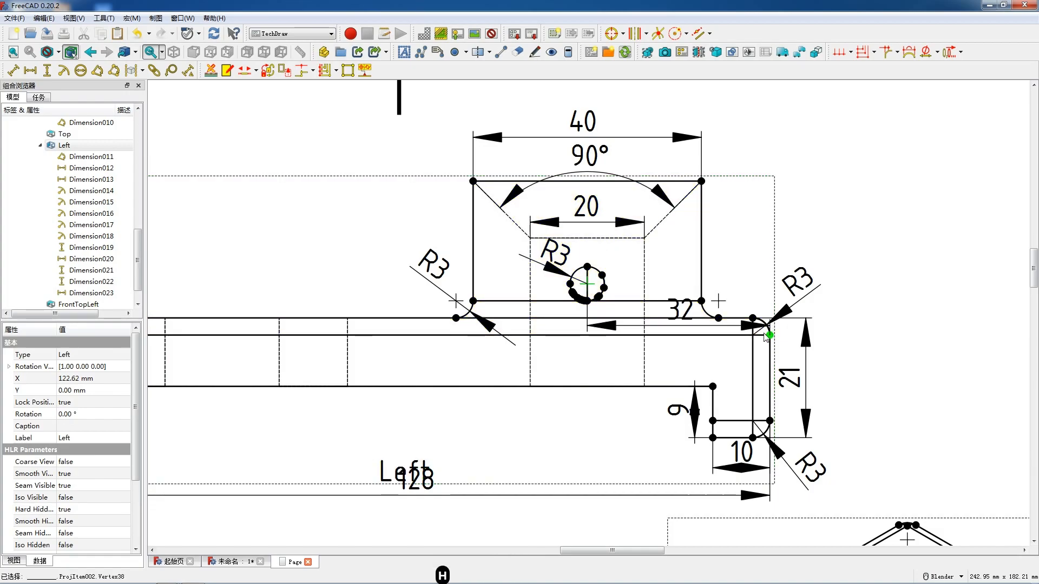
pyautogui.moveTo(677, 306); pyautogui.dragTo(716, 263)
# Dimension the small hole centre's height above the plate's underside in the Left view, outside the right edge, and raise the hole's horizontal dimension label.
pyautogui.click(589, 287)
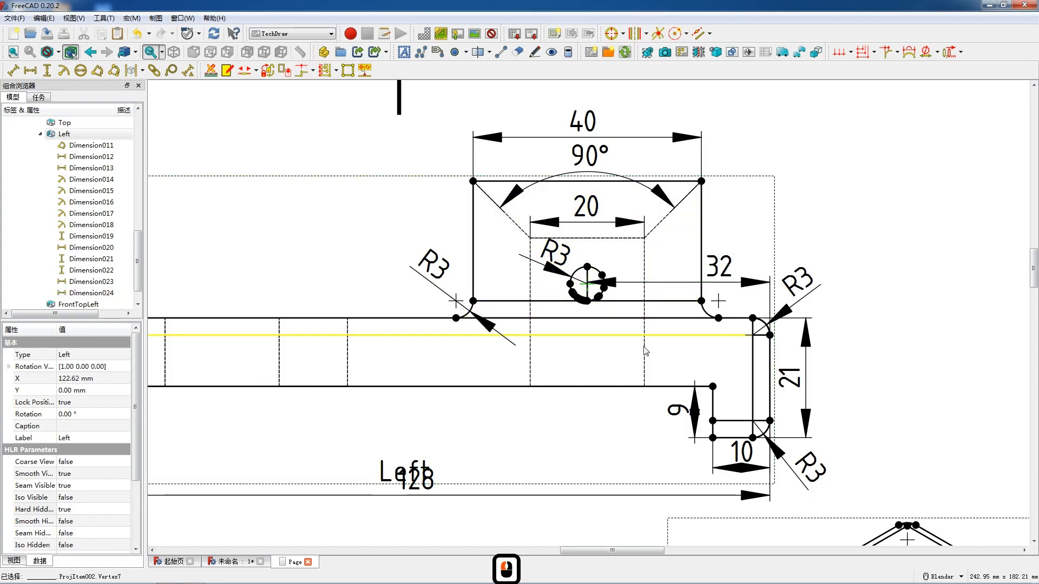
pyautogui.keyDown('ctrl'); pyautogui.click(713, 387); pyautogui.keyUp('ctrl')
pyautogui.keyDown('ctrl'); pyautogui.click(712, 386); pyautogui.keyUp('ctrl')
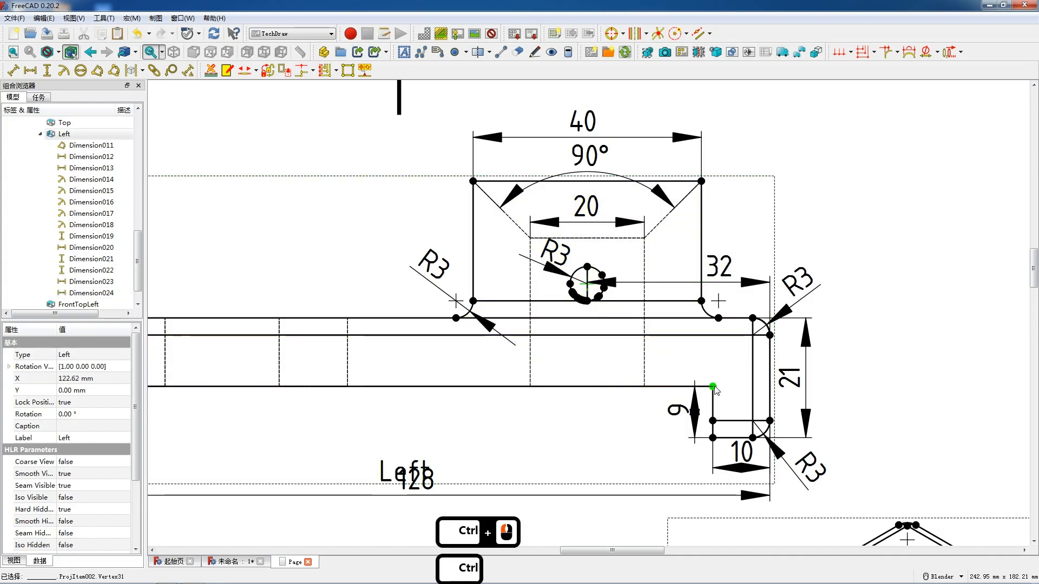
pyautogui.press('v')
pyautogui.moveTo(656, 333)
pyautogui.mouseDown()
pyautogui.moveTo(612, 332)
pyautogui.moveTo(822, 344)
pyautogui.mouseUp()
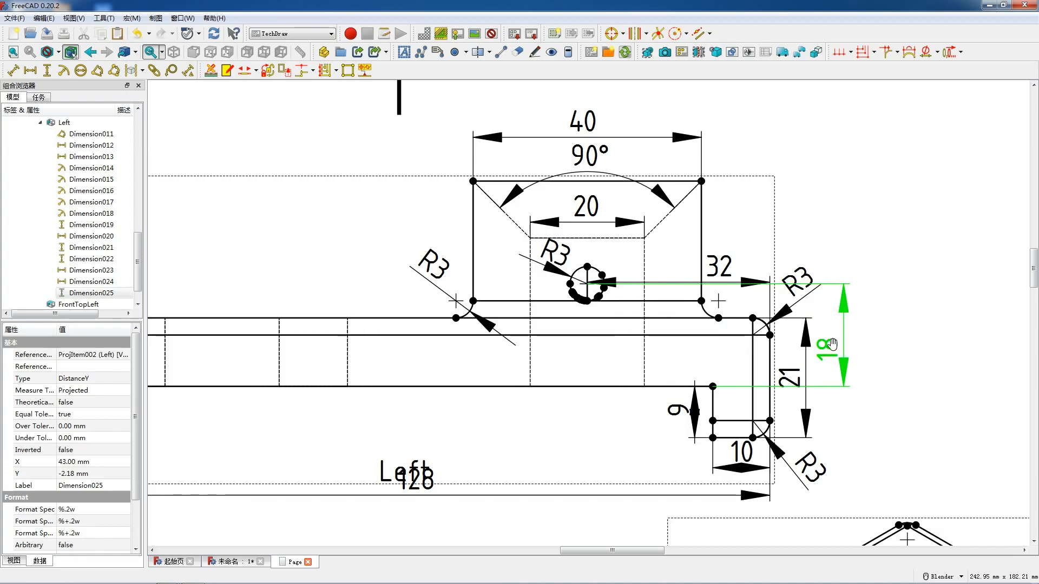
pyautogui.click(722, 262)
pyautogui.moveTo(723, 262); pyautogui.dragTo(725, 242)
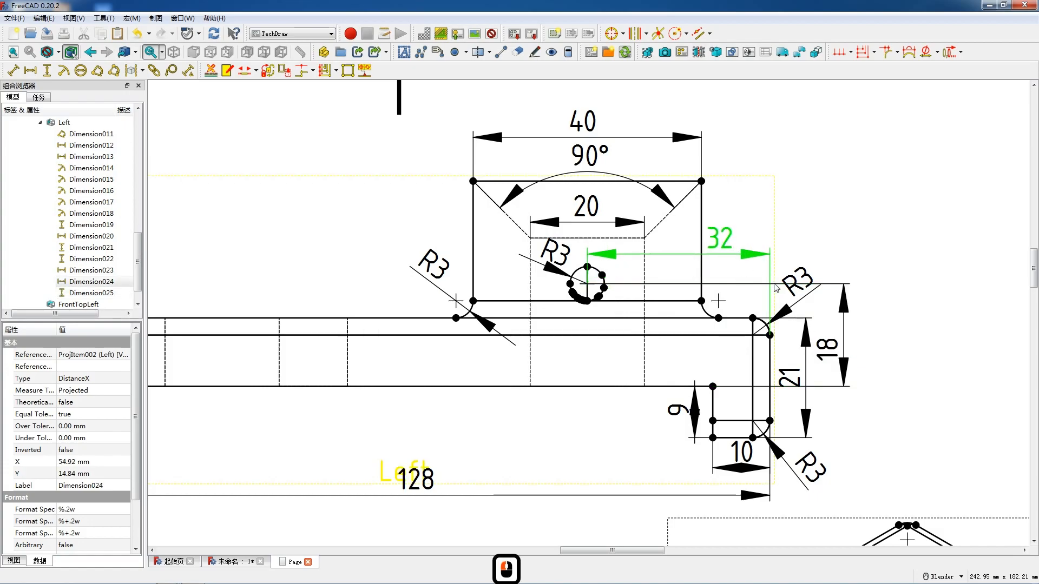
# Dimension the width of the leftmost hidden hole in the Left view, placing the label above the plate.
pyautogui.scroll(-4, 621, 268)
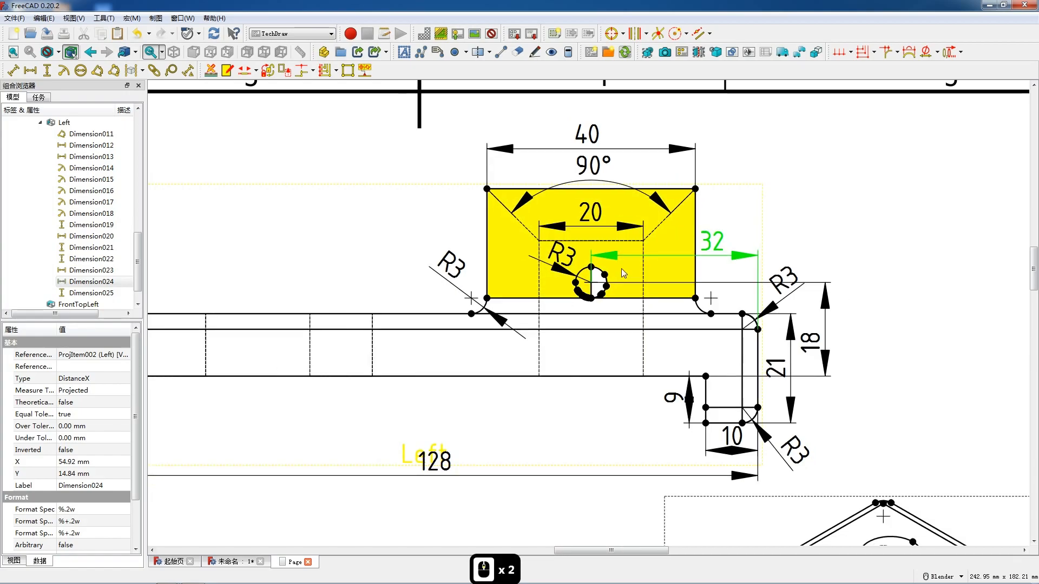
pyautogui.scroll(-2, 623, 273)
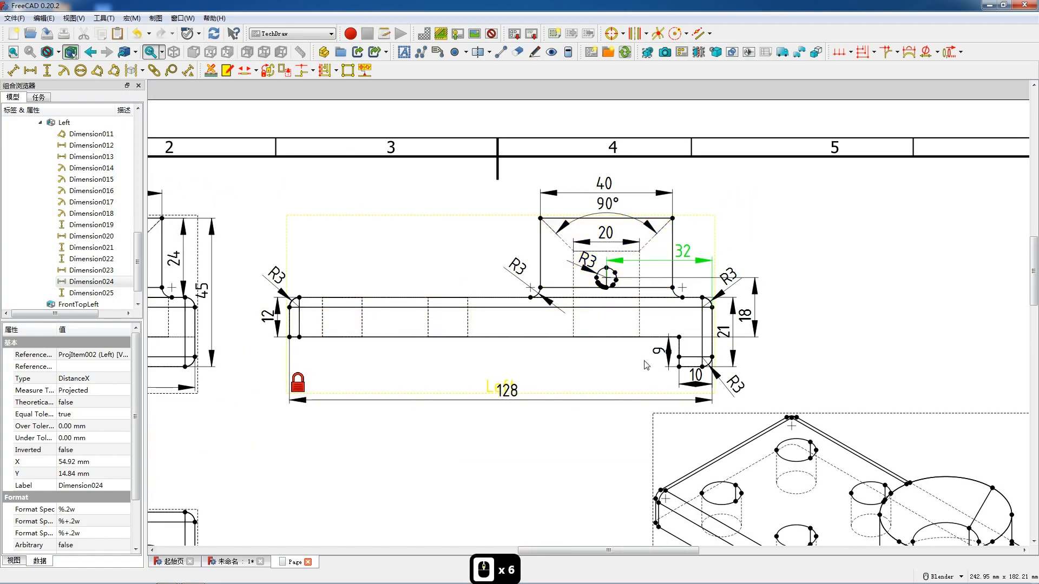
pyautogui.scroll(2, 644, 362)
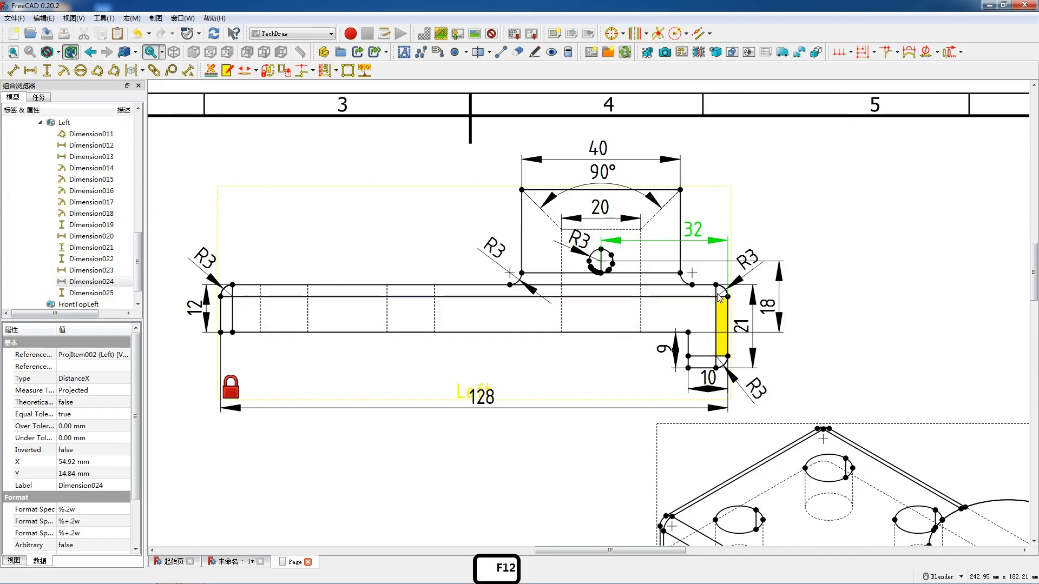
pyautogui.scroll(-7, 644, 366)
pyautogui.scroll(-1, 729, 220)
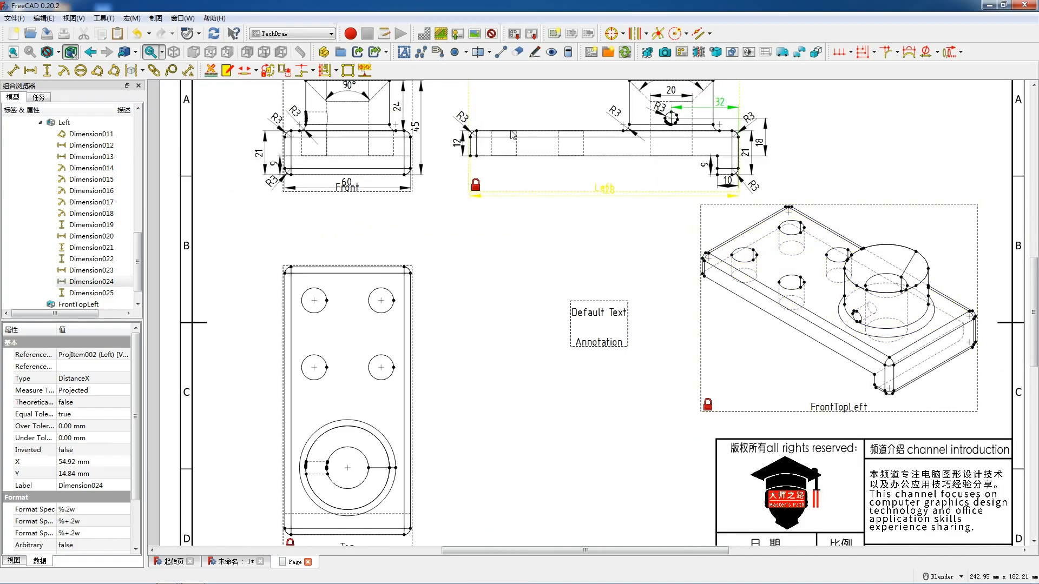
pyautogui.scroll(4, 515, 115)
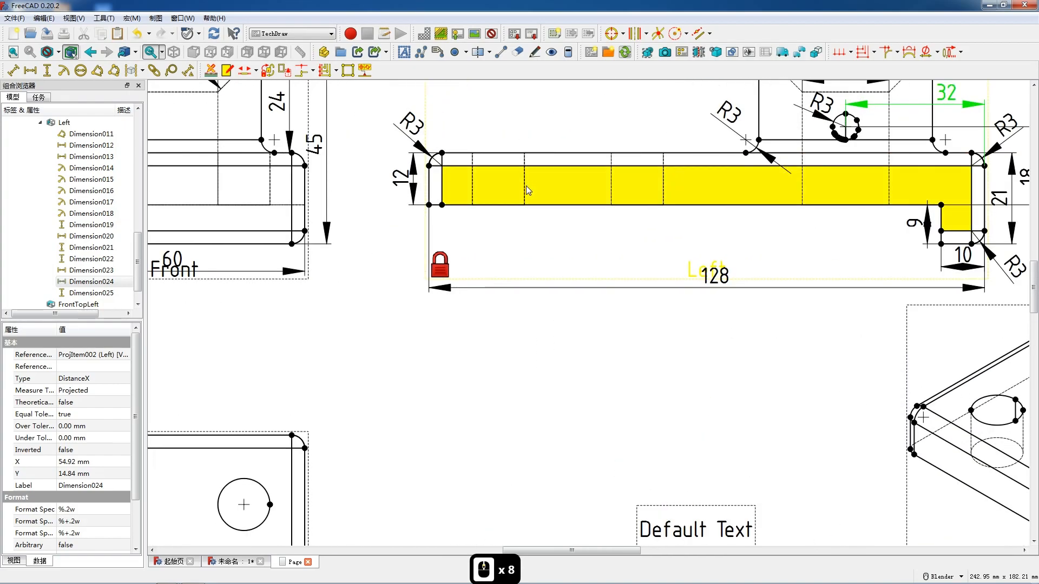
pyautogui.click(524, 191)
pyautogui.keyDown('ctrl'); pyautogui.click(473, 189); pyautogui.keyUp('ctrl')
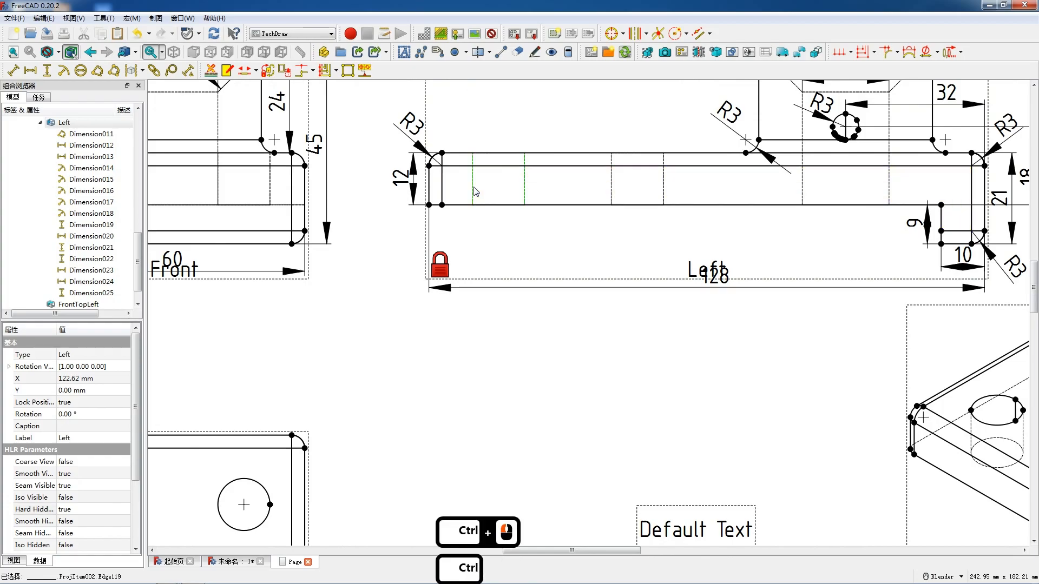
pyautogui.hotkey('shift', 'h')
pyautogui.moveTo(497, 210); pyautogui.dragTo(502, 123)
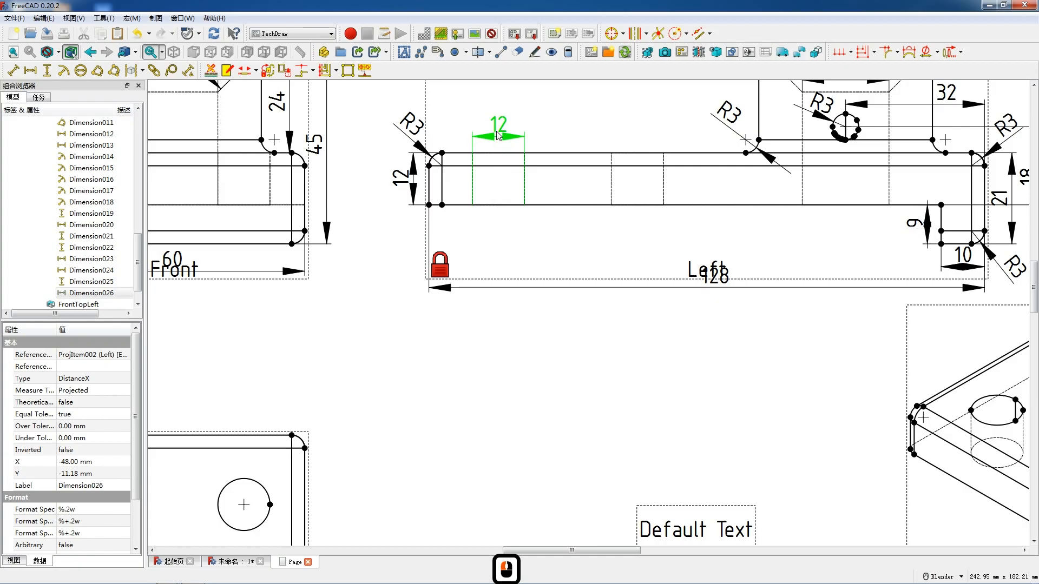
# Dimension the plate's overall width in the Top view, placing the label below the outline.
pyautogui.scroll(-10, 498, 135)
pyautogui.scroll(5, 467, 498)
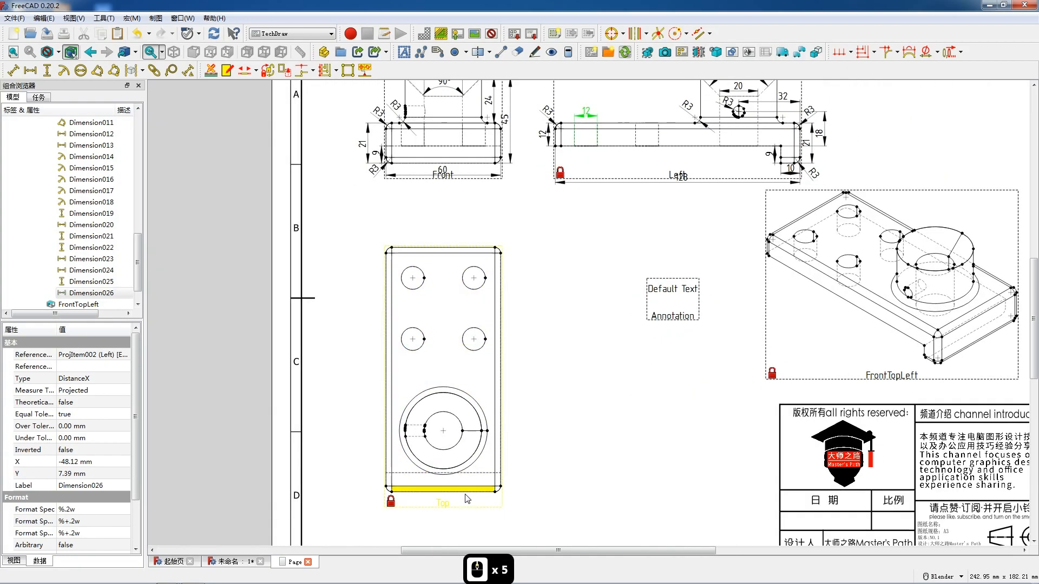
pyautogui.scroll(2, 467, 499)
pyautogui.keyDown('ctrl'); pyautogui.click(508, 510); pyautogui.keyUp('ctrl')
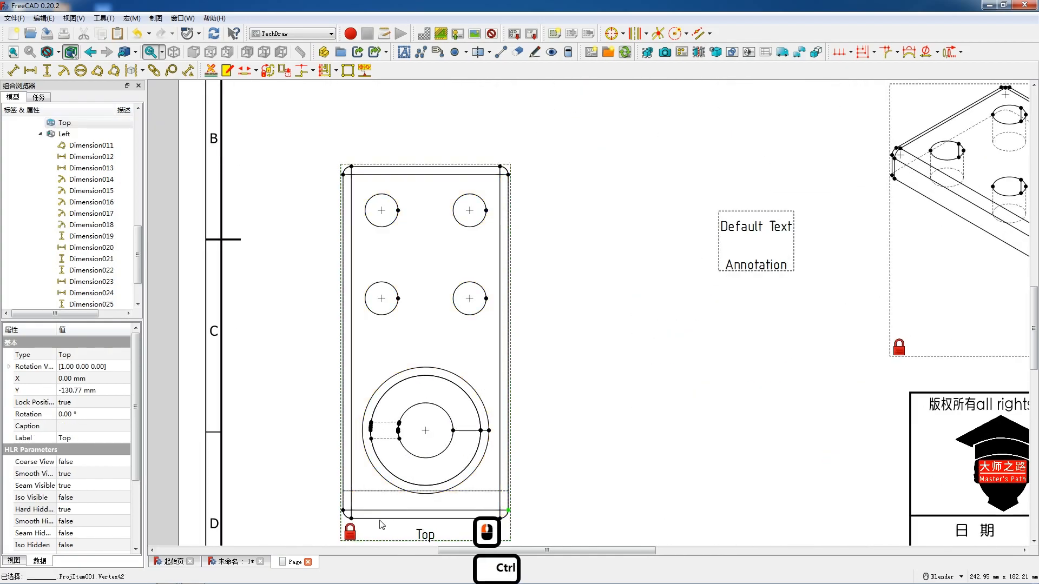
pyautogui.keyDown('ctrl'); pyautogui.click(343, 510); pyautogui.keyUp('ctrl')
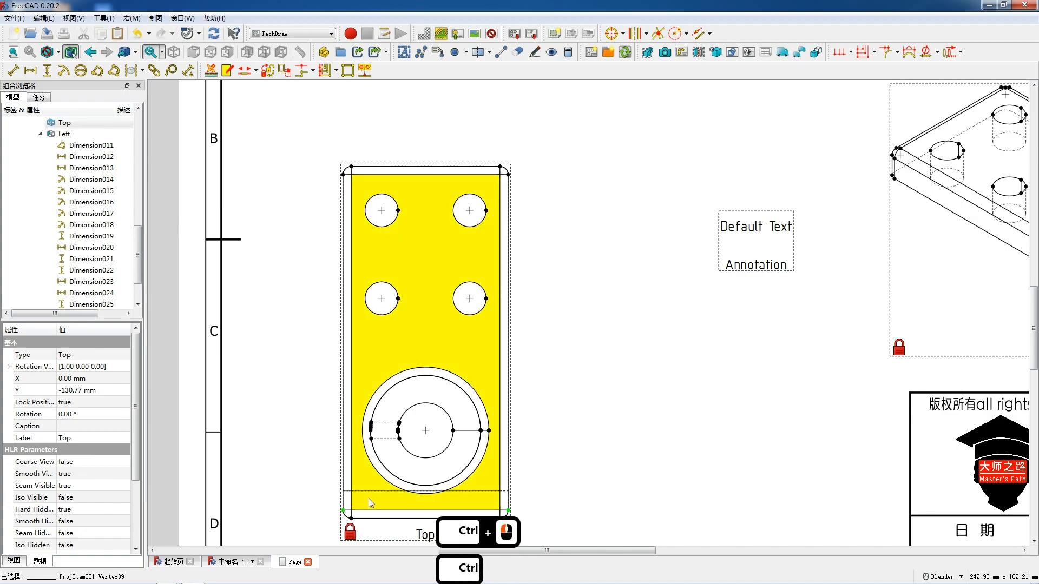
pyautogui.press('h')
pyautogui.moveTo(425, 513); pyautogui.dragTo(425, 531)
# Dimension the plate's overall length in the Top view, placing the label outside the right edge.
pyautogui.click(500, 519)
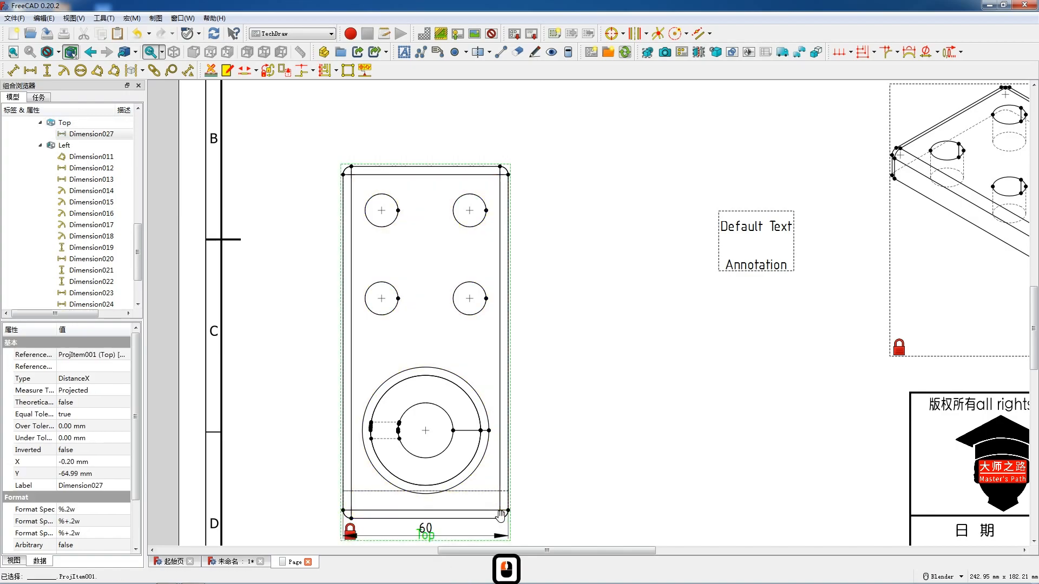
pyautogui.keyDown('ctrl'); pyautogui.click(499, 167); pyautogui.keyUp('ctrl')
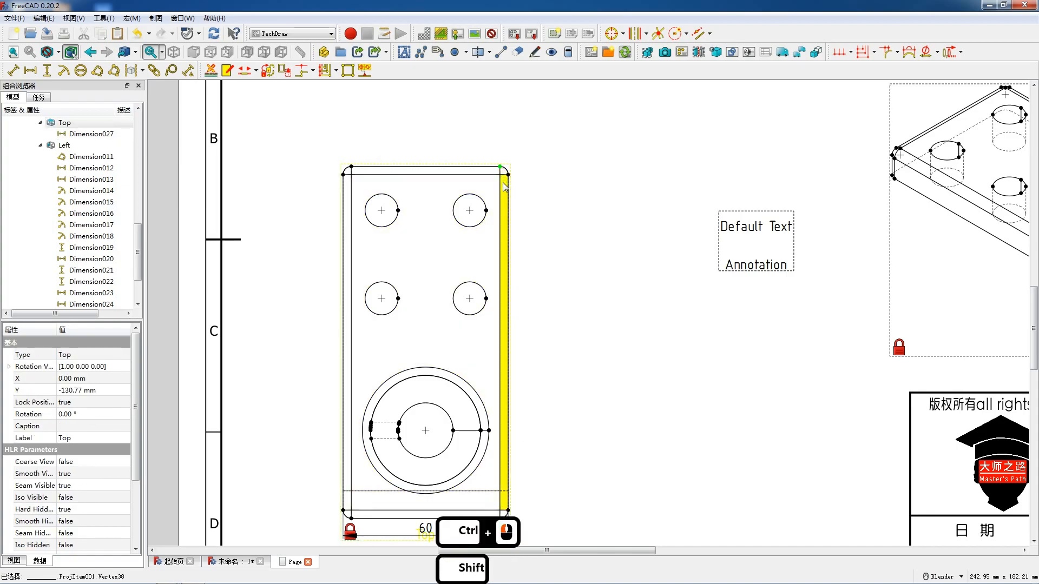
pyautogui.press('v')
pyautogui.moveTo(501, 344); pyautogui.dragTo(519, 344)
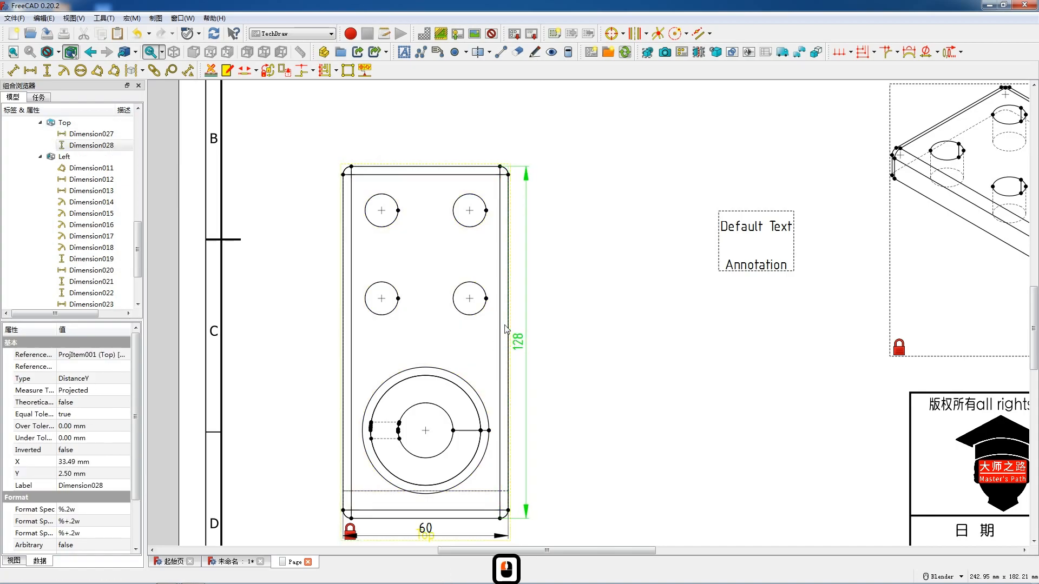
# Add radius dimensions to the upper-left corner fillet and the upper-left hole in the Top view, with labels above the outline.
pyautogui.click(345, 172)
pyautogui.click(64, 70)
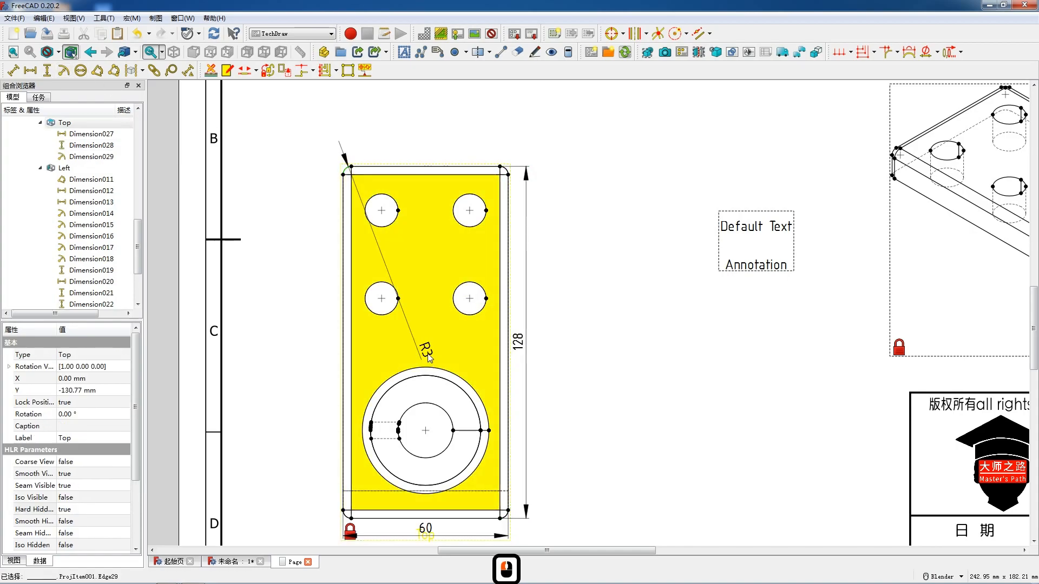
pyautogui.moveTo(332, 152); pyautogui.dragTo(331, 150)
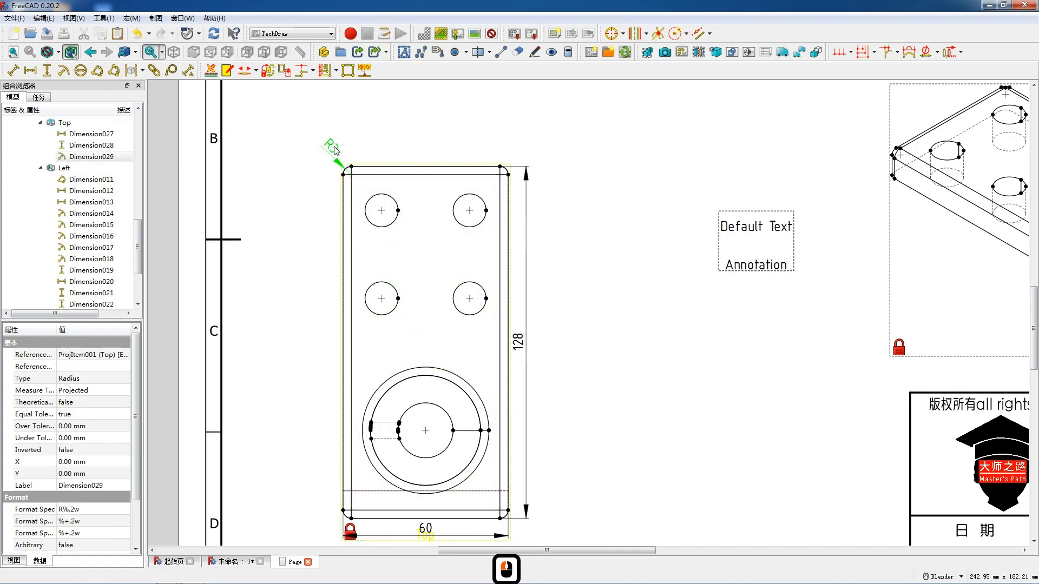
pyautogui.click(371, 198)
pyautogui.click(61, 70)
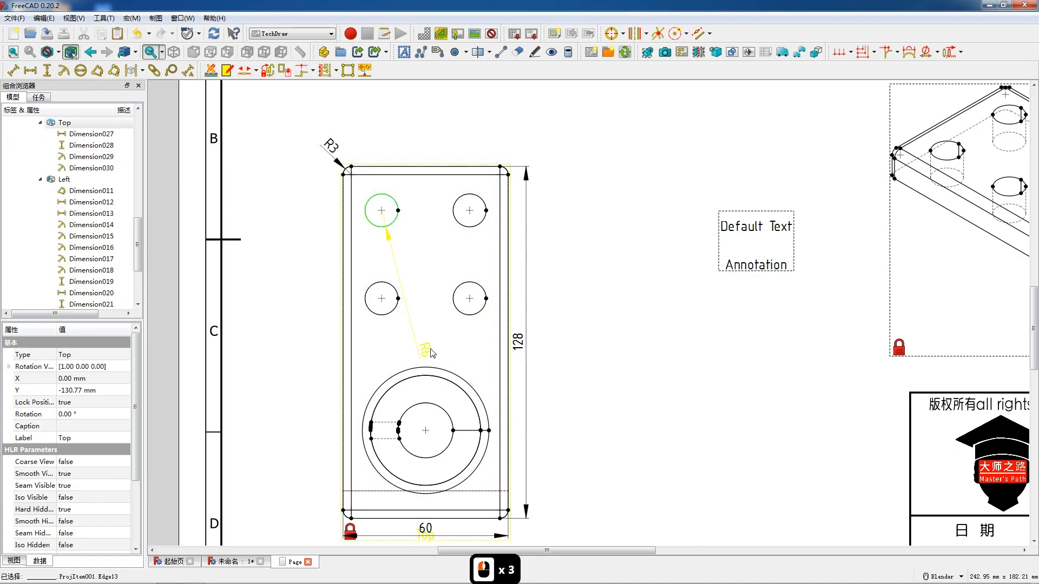
# Dimension the horizontal spacing between the two upper hole centres in the Top view, placing the label above the outline.
pyautogui.click(381, 210)
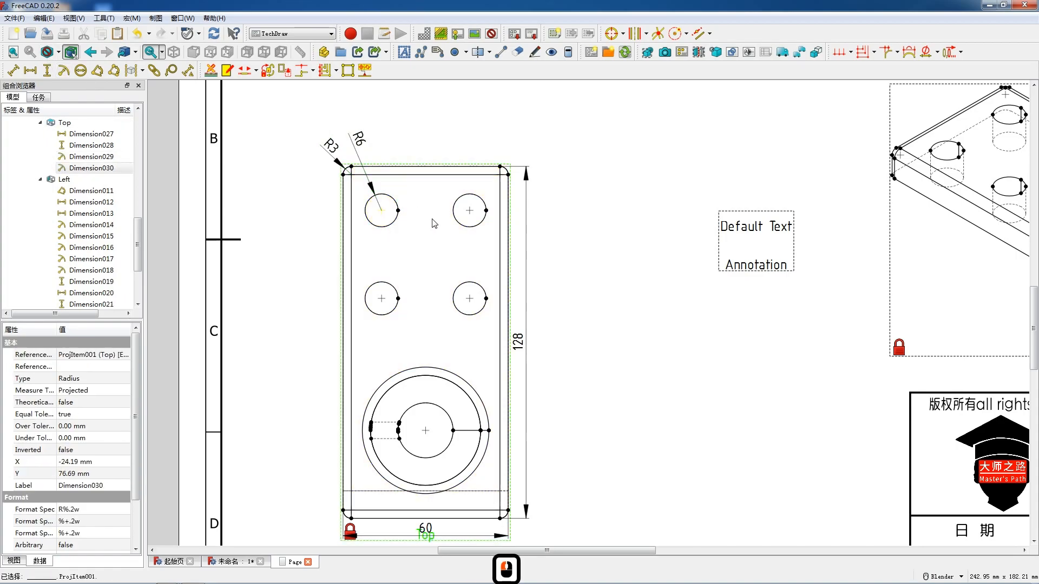
pyautogui.keyDown('ctrl'); pyautogui.click(471, 211); pyautogui.keyUp('ctrl')
pyautogui.hotkey('shift', 'h')
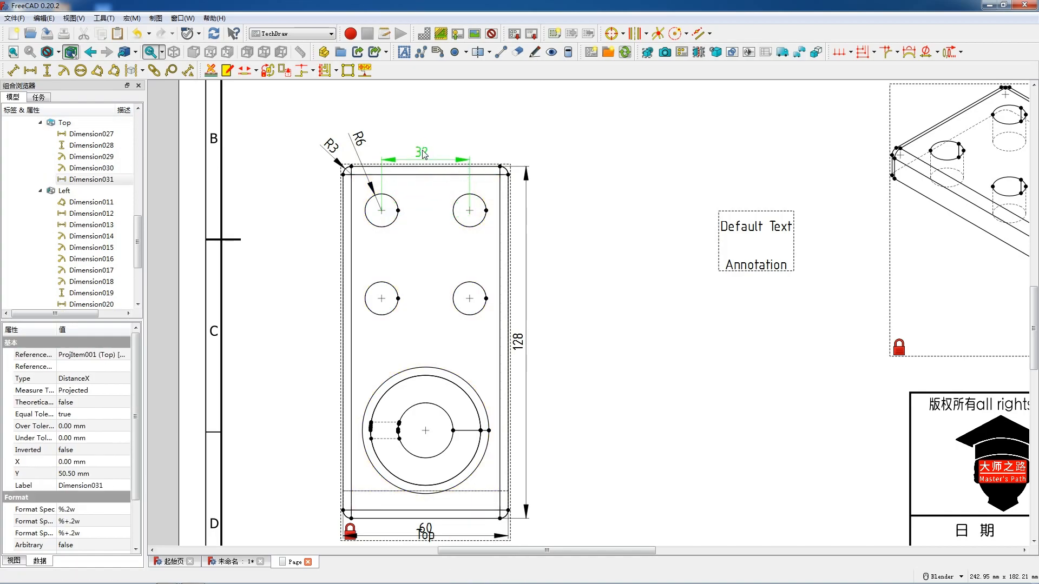
pyautogui.moveTo(422, 150); pyautogui.dragTo(422, 150)
# Dimension the vertical spacing of the two right-hand holes in the Top view, outside the right edge, and shift the overall length dimension farther out.
pyautogui.click(471, 211)
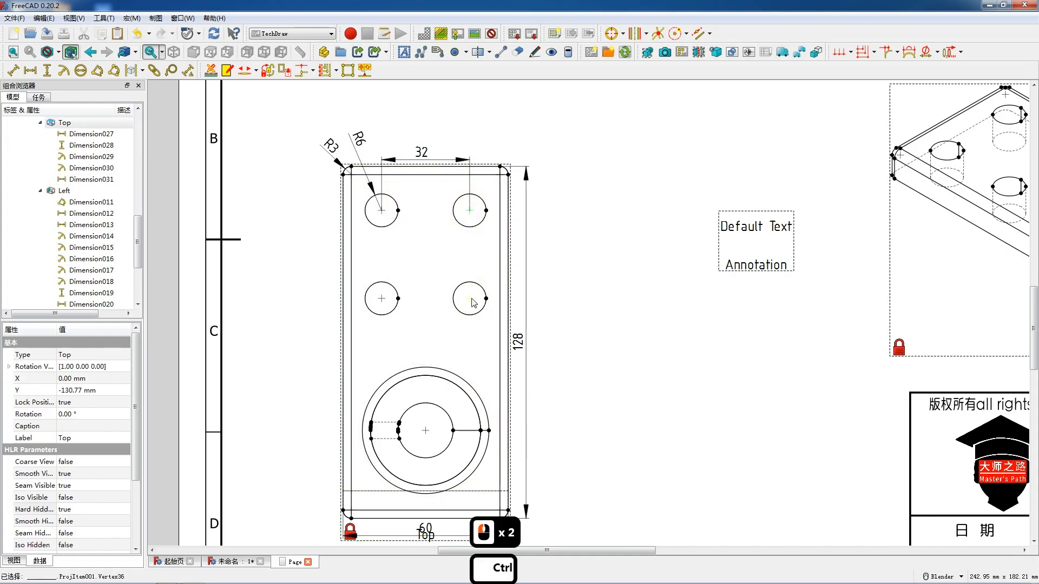
pyautogui.keyDown('ctrl'); pyautogui.click(471, 299); pyautogui.keyUp('ctrl')
pyautogui.hotkey('shift', 'v')
pyautogui.moveTo(473, 259); pyautogui.dragTo(519, 262)
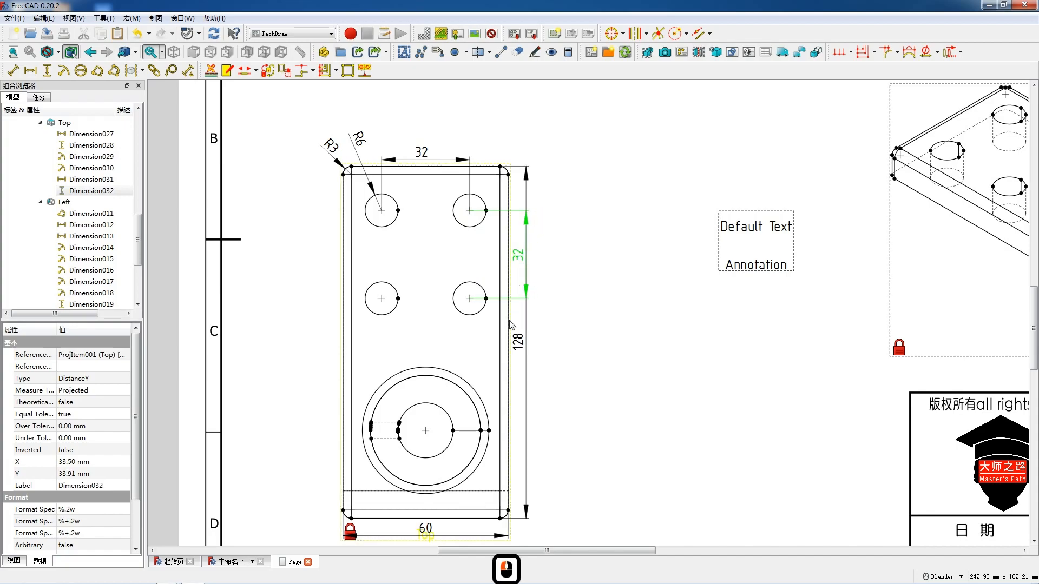
pyautogui.moveTo(518, 340); pyautogui.dragTo(539, 338)
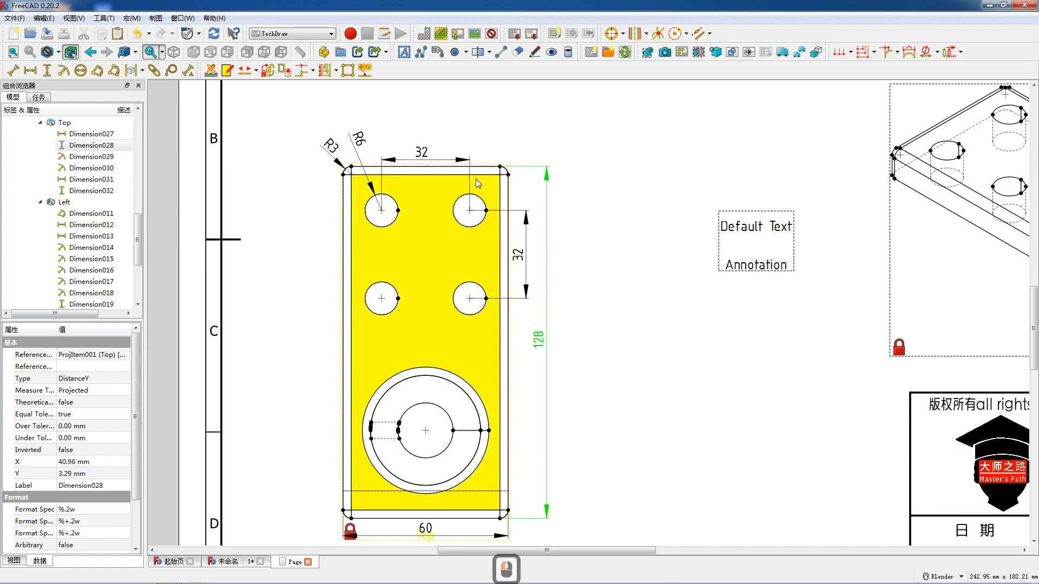
# Dimension the horizontal distance from the upper-right hole centre to the plate's right edge, aligning the label with the horizontal hole spacing dimension.
pyautogui.scroll(-2, 476, 178)
pyautogui.scroll(2, 475, 179)
pyautogui.scroll(2, 494, 177)
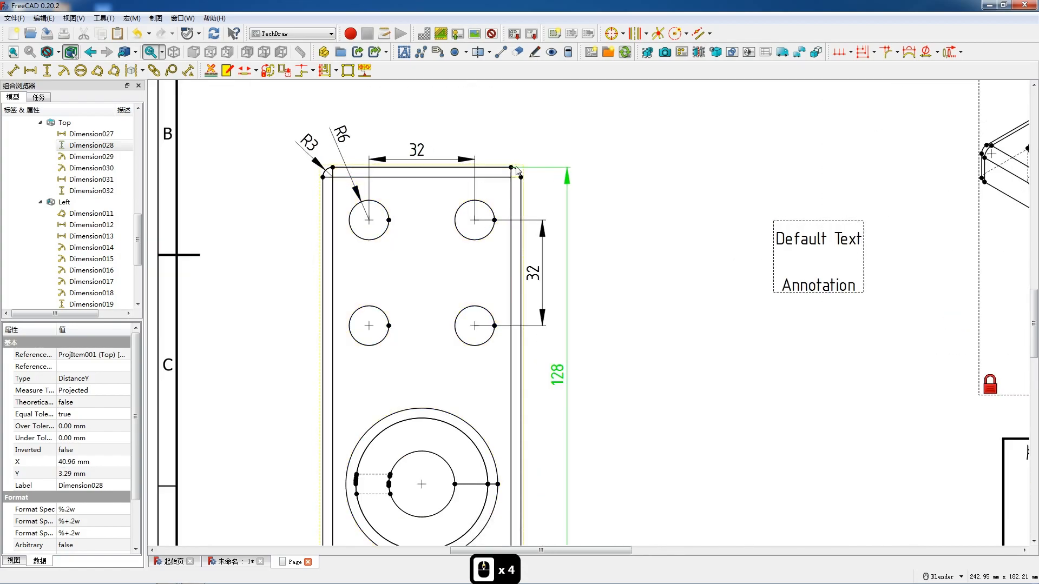
pyautogui.click(475, 220)
pyautogui.keyDown('ctrl'); pyautogui.click(520, 178); pyautogui.keyUp('ctrl')
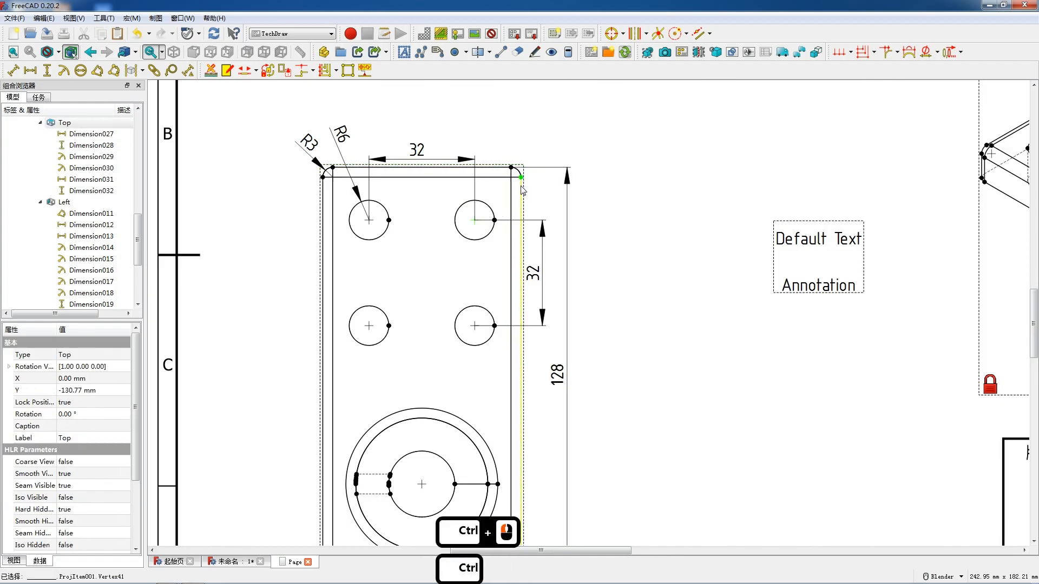
pyautogui.hotkey('shift', 'h')
pyautogui.moveTo(488, 204); pyautogui.dragTo(495, 155)
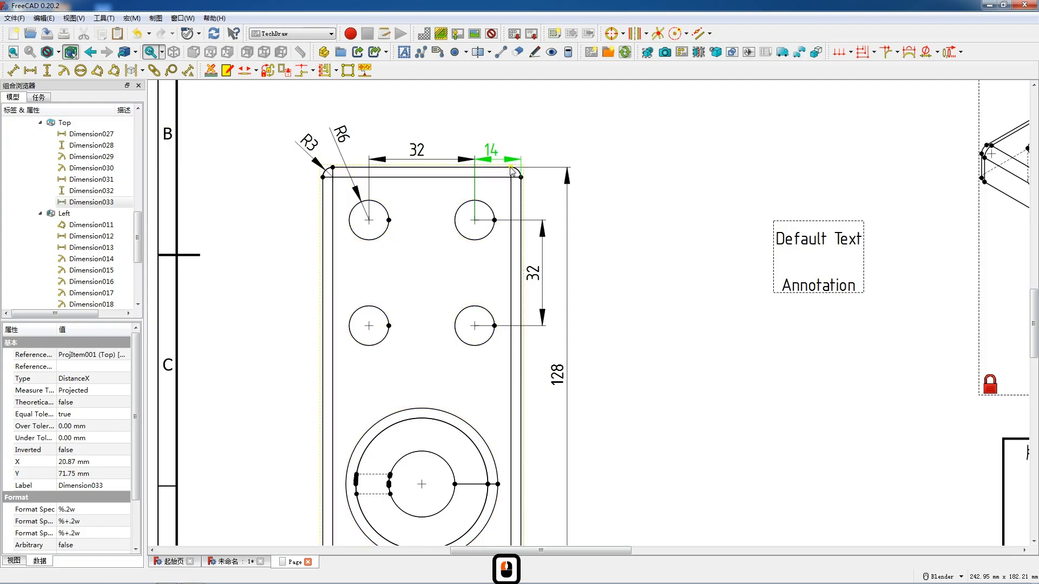
# Dimension the vertical distance from the plate's upper edge to the upper-right hole centre, aligning the label with the vertical hole spacing dimension.
pyautogui.click(511, 167)
pyautogui.keyDown('ctrl'); pyautogui.click(474, 219); pyautogui.keyUp('ctrl')
pyautogui.hotkey('shift', 'v')
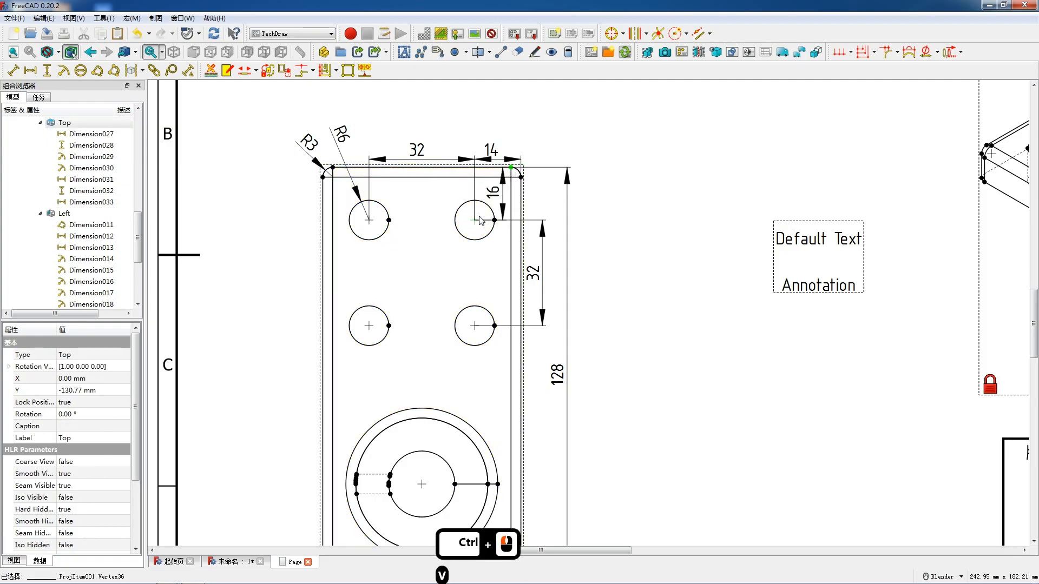
pyautogui.moveTo(498, 197); pyautogui.dragTo(523, 196)
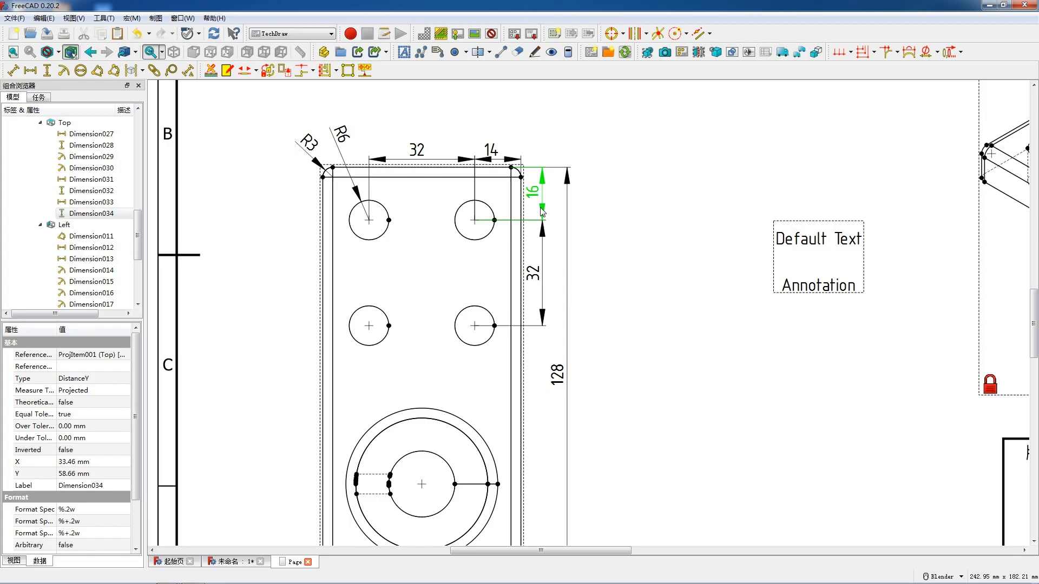
pyautogui.press('F12')
# Dimension the vertical distance from the lower-right hole centre to the boss centre in the Top view, aligning the label with the vertical hole dimensions.
pyautogui.click(475, 326)
pyautogui.keyDown('ctrl'); pyautogui.click(422, 484); pyautogui.keyUp('ctrl')
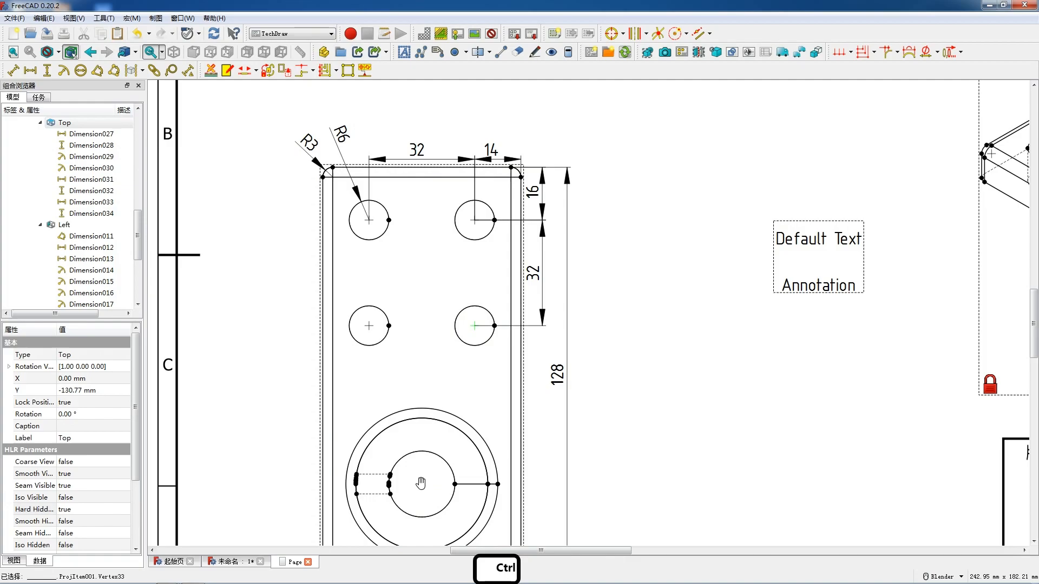
pyautogui.press('v')
pyautogui.moveTo(456, 406); pyautogui.dragTo(536, 407)
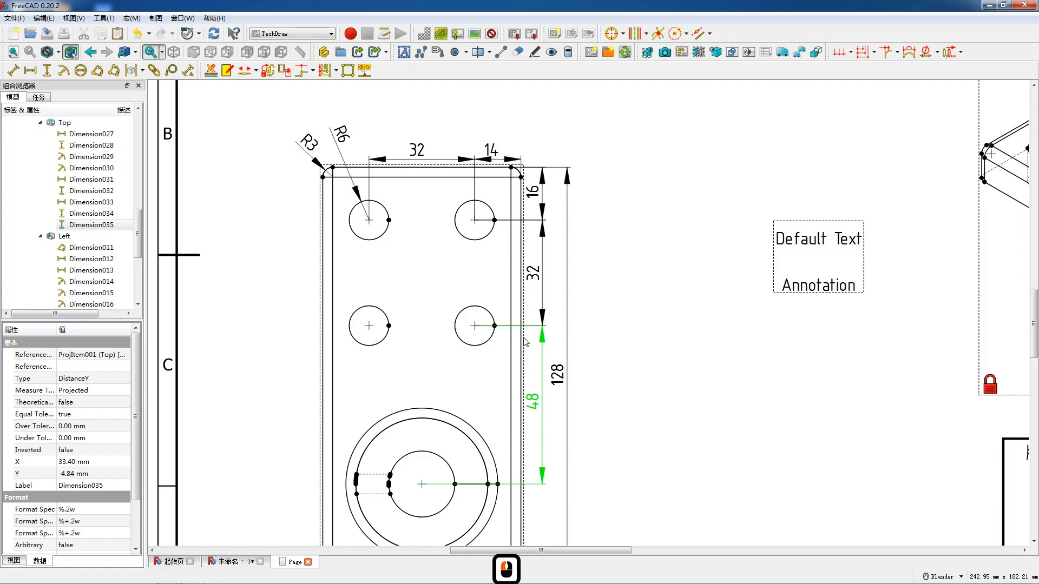
# Add radius dimensions to the boss's outer circle and its bore in the Top view, placing both labels above and left of the boss.
pyautogui.scroll(-3, 599, 196)
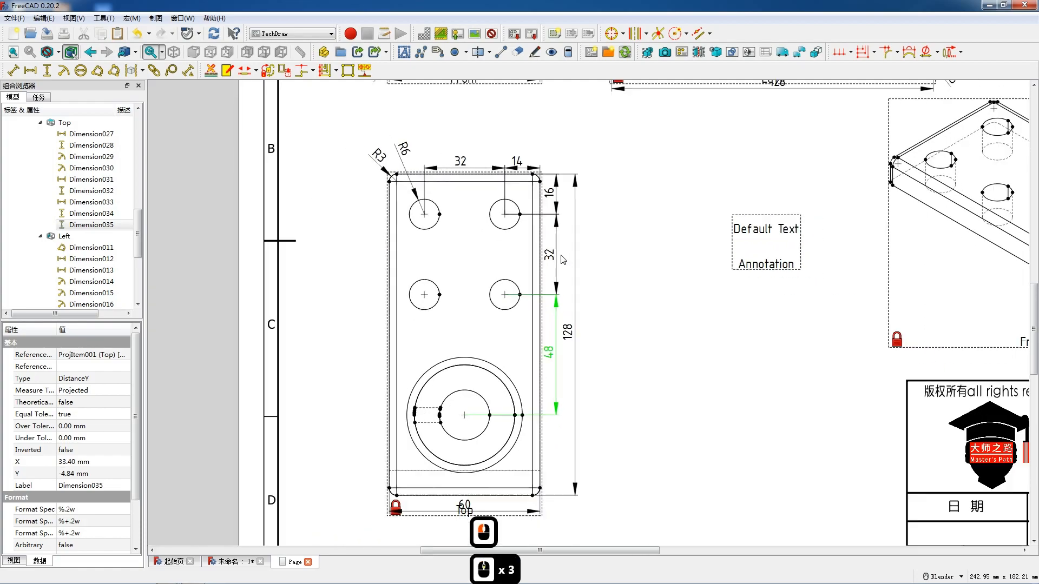
pyautogui.click(436, 377)
pyautogui.click(63, 70)
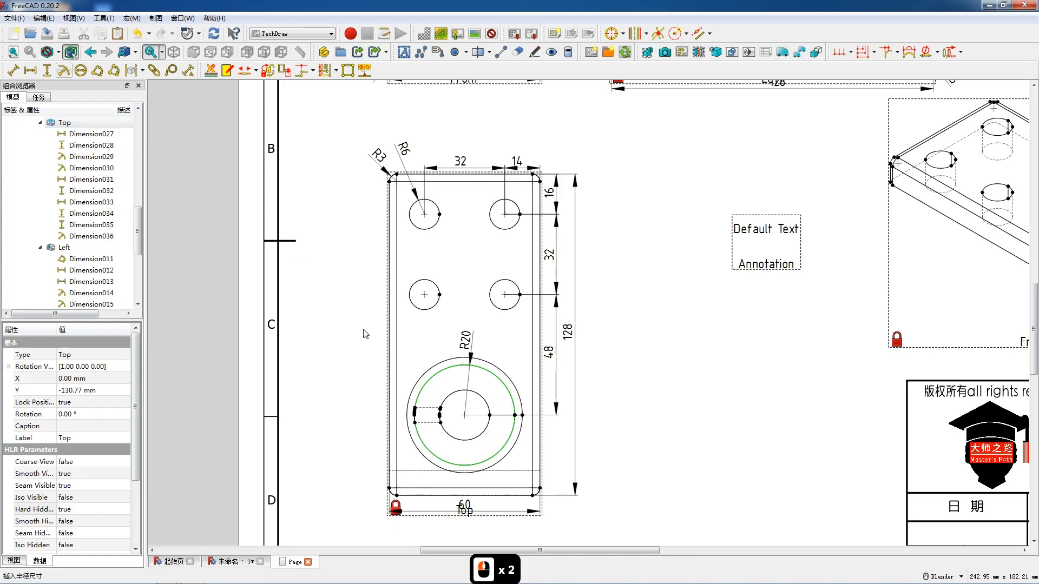
pyautogui.moveTo(460, 347); pyautogui.dragTo(423, 342)
pyautogui.click(464, 391)
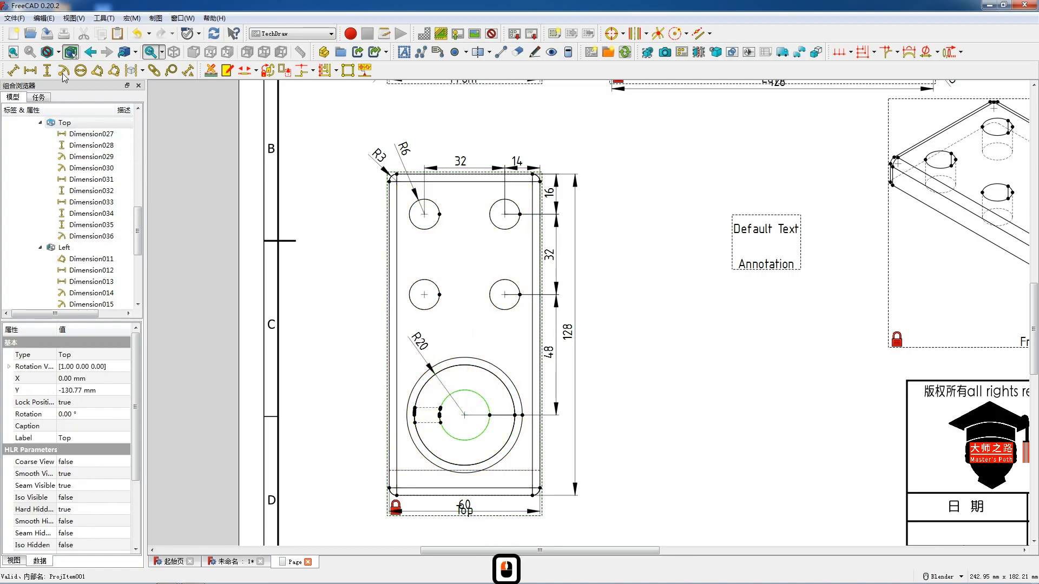
pyautogui.moveTo(465, 342); pyautogui.dragTo(438, 341)
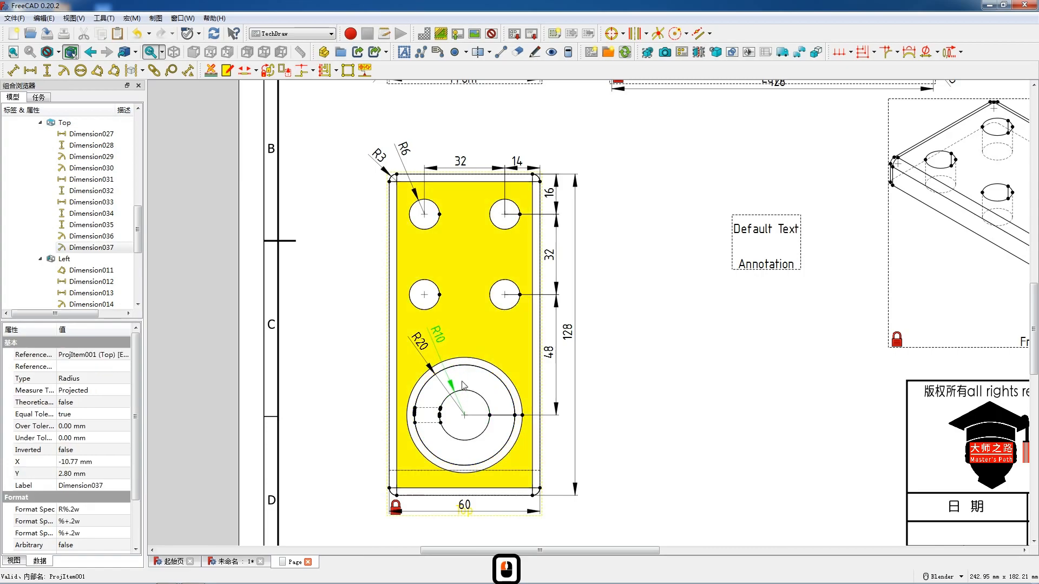
# Dimension the vertical width of the boss's hidden cross hole in the Top view, placing the label outside the plate's left edge.
pyautogui.scroll(3, 430, 419)
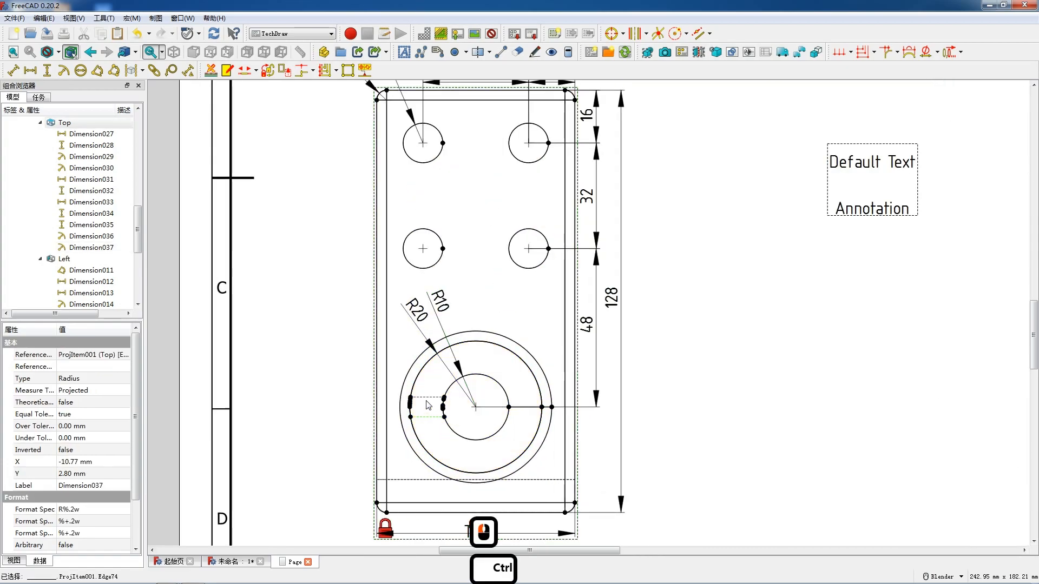
pyautogui.keyDown('ctrl'); pyautogui.click(427, 401); pyautogui.keyUp('ctrl')
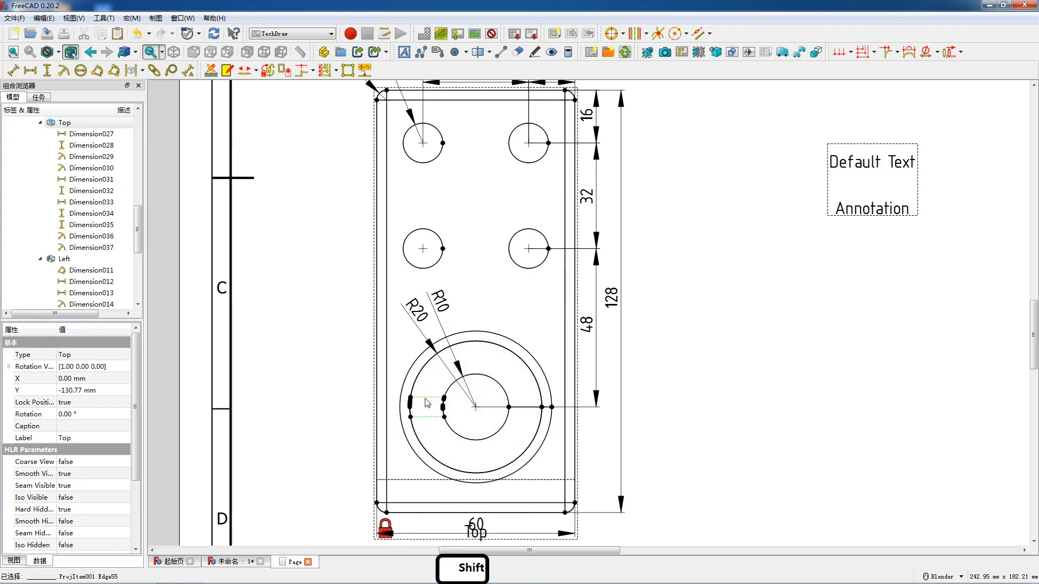
pyautogui.hotkey('shift', 'v')
pyautogui.moveTo(413, 409); pyautogui.dragTo(355, 409)
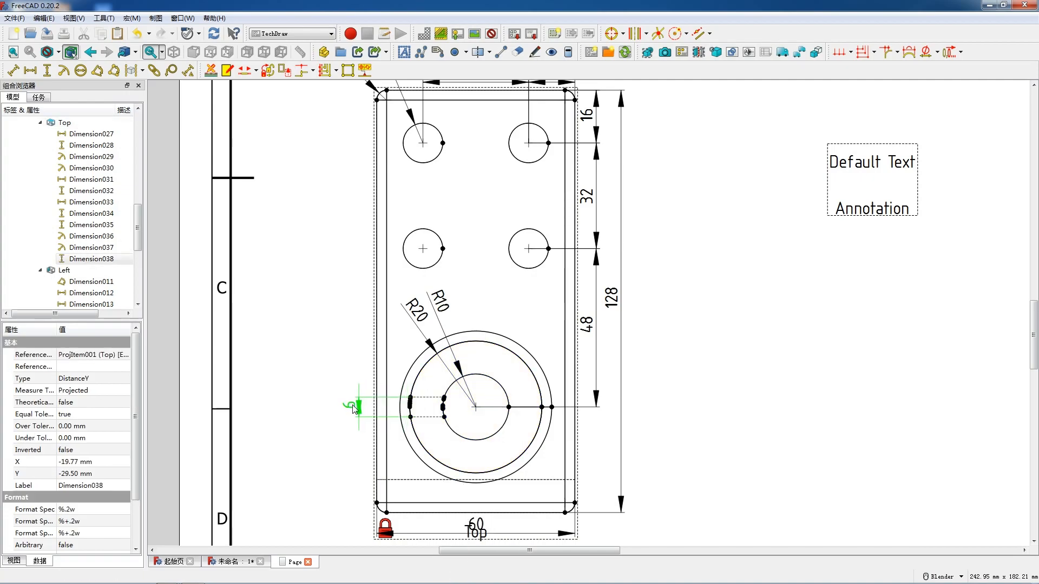
# Dimension the vertical distance from the boss centre to the plate's lower edge in the Top view, aligning the label with the right-hand vertical dimensions.
pyautogui.scroll(-3, 505, 255)
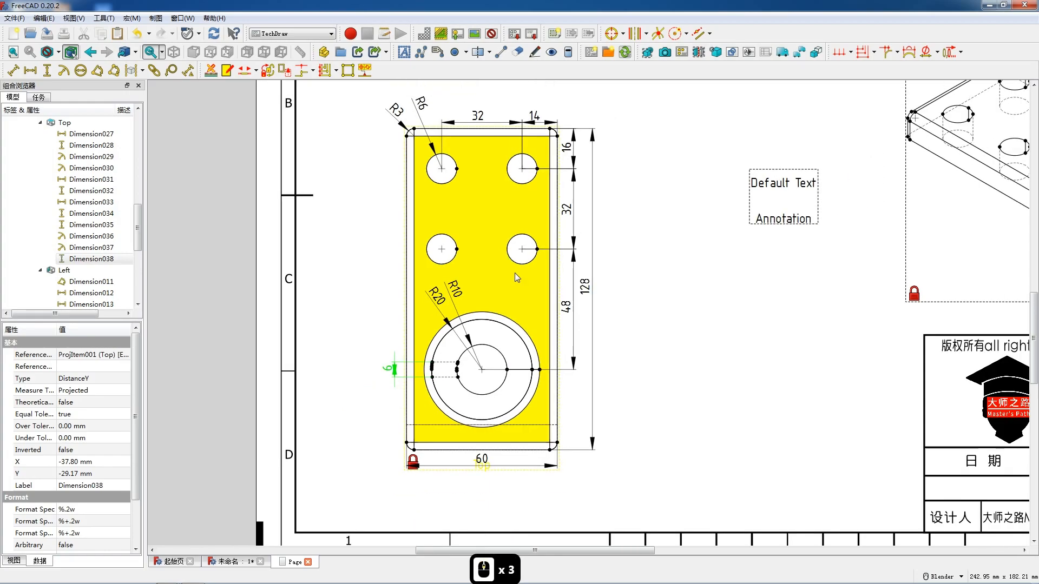
pyautogui.scroll(3, 525, 450)
pyautogui.click(468, 344)
pyautogui.keyDown('ctrl'); pyautogui.click(381, 450); pyautogui.keyUp('ctrl')
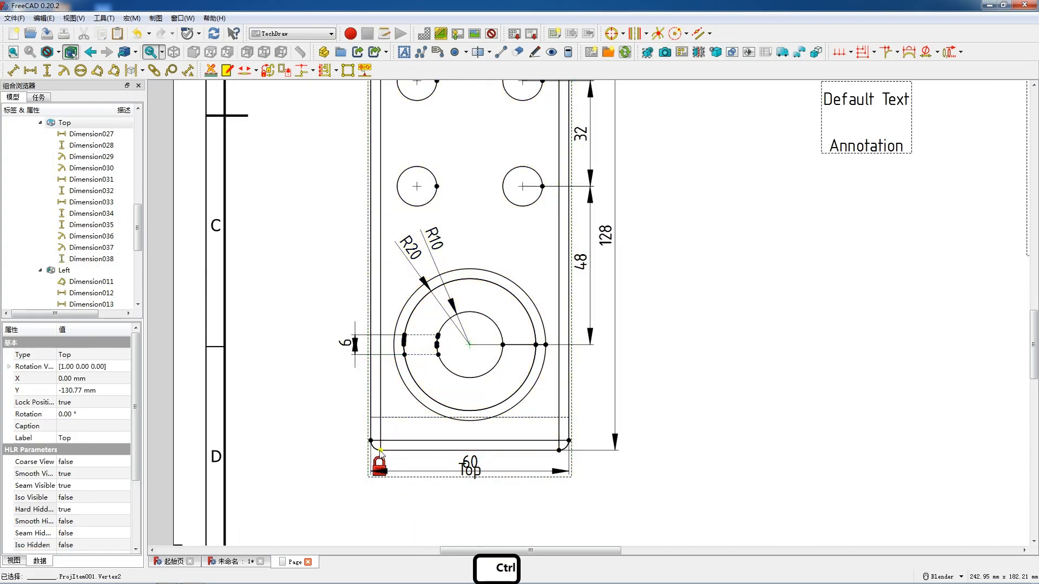
pyautogui.keyDown('ctrl'); pyautogui.click(379, 449); pyautogui.keyUp('ctrl')
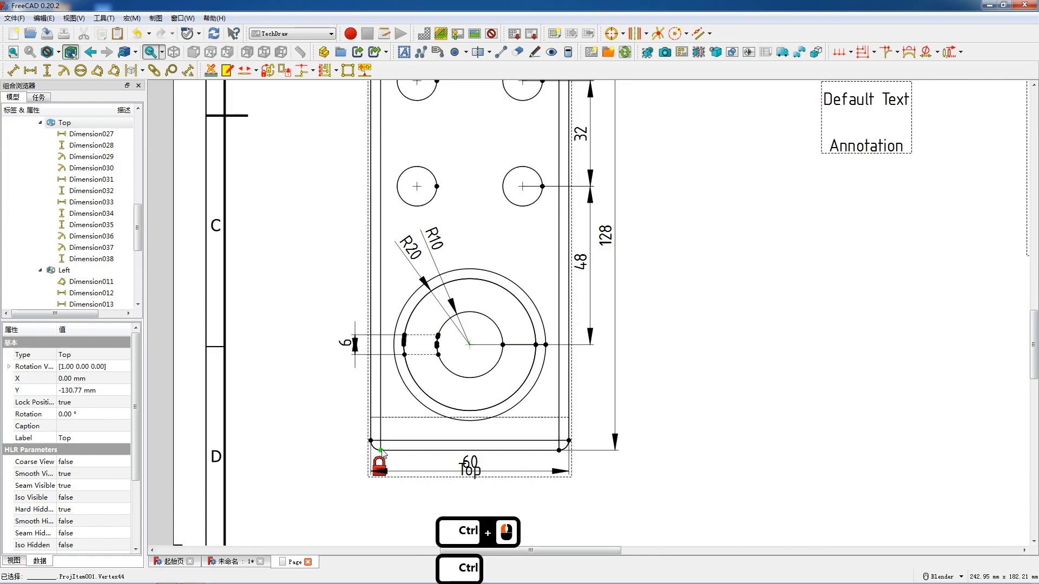
pyautogui.hotkey('shift', 'v')
pyautogui.moveTo(423, 397); pyautogui.dragTo(582, 410)
# Insert six more default text annotations on the drawing page.
pyautogui.scroll(-6, 583, 404)
pyautogui.keyDown('shift'); pyautogui.moveTo(690, 354); pyautogui.dragTo(584, 477, button='middle'); pyautogui.keyUp('shift')
pyautogui.click(593, 455)
pyautogui.click(596, 449)
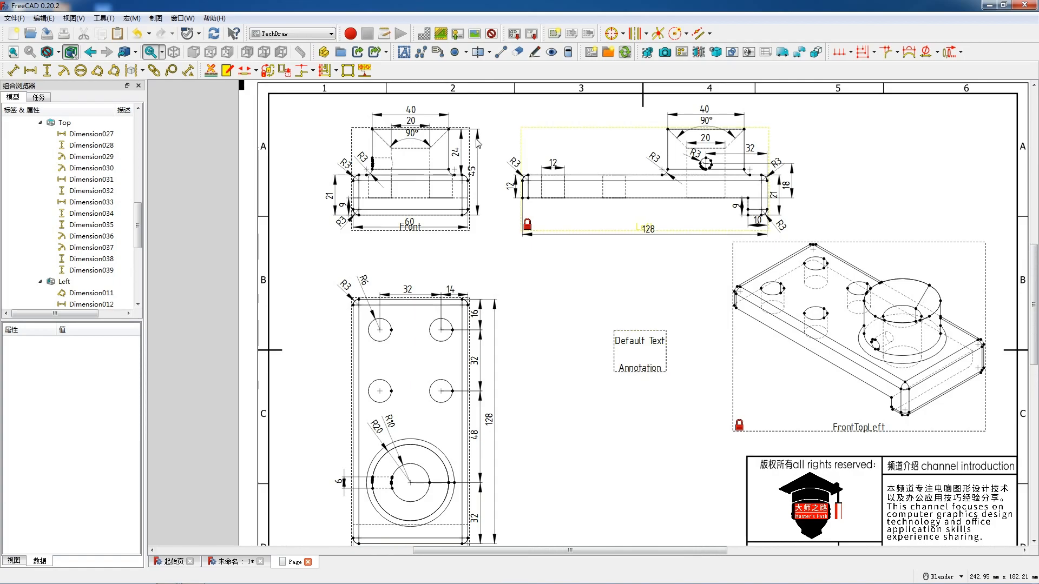
pyautogui.click(403, 52)
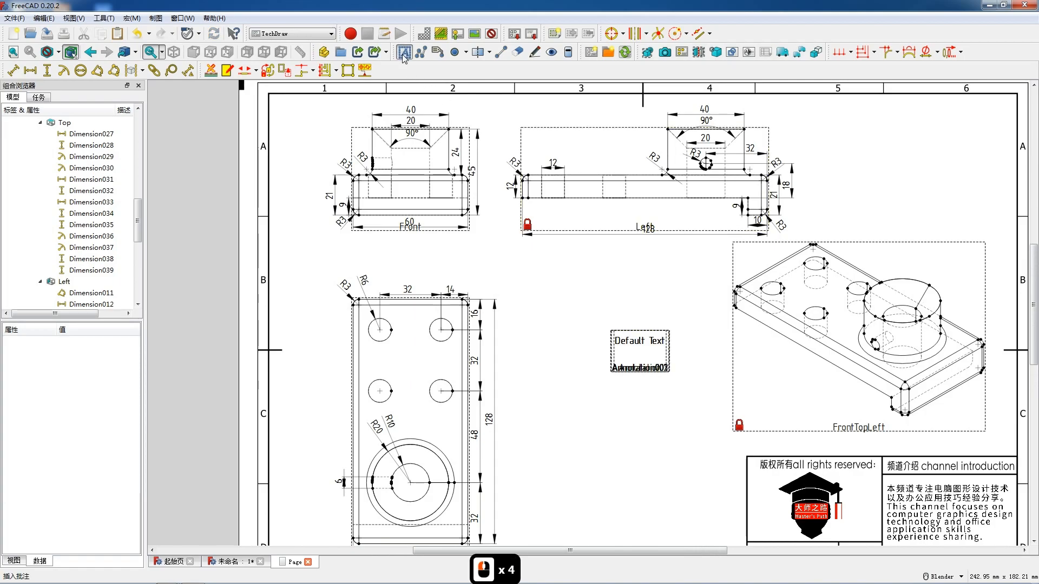
# Set one annotation's text to 前视图 and place it beneath the Front view.
pyautogui.doubleClick(641, 346)
pyautogui.moveTo(496, 239); pyautogui.dragTo(454, 242)
pyautogui.write('前视图')
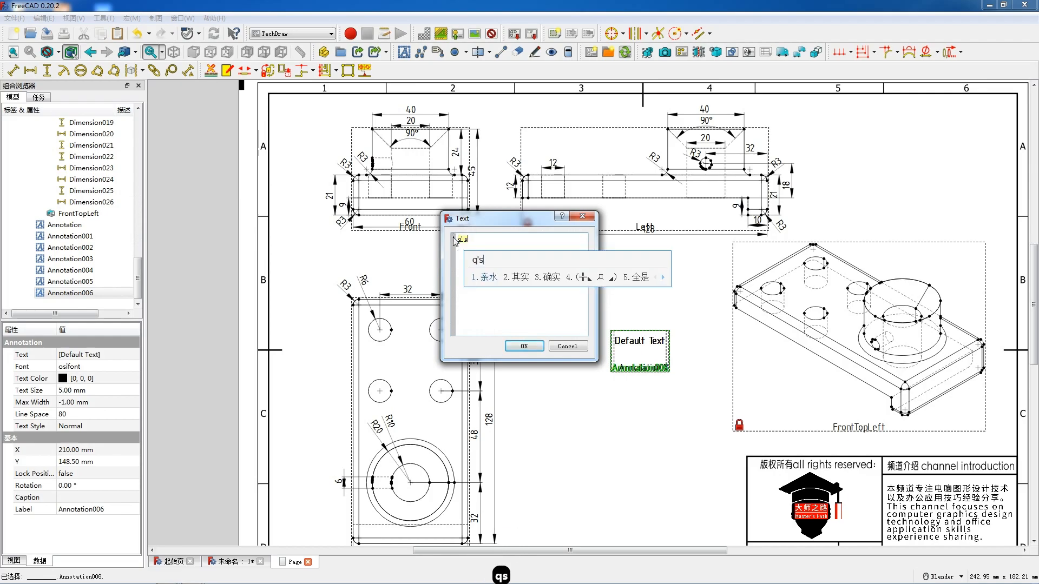
pyautogui.click(524, 347)
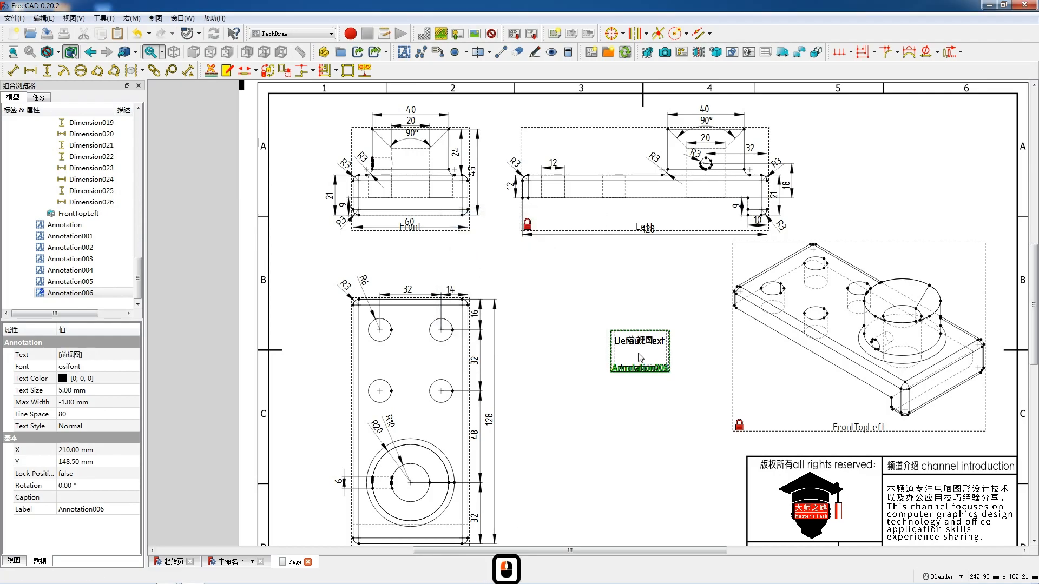
pyautogui.moveTo(634, 348); pyautogui.dragTo(406, 249)
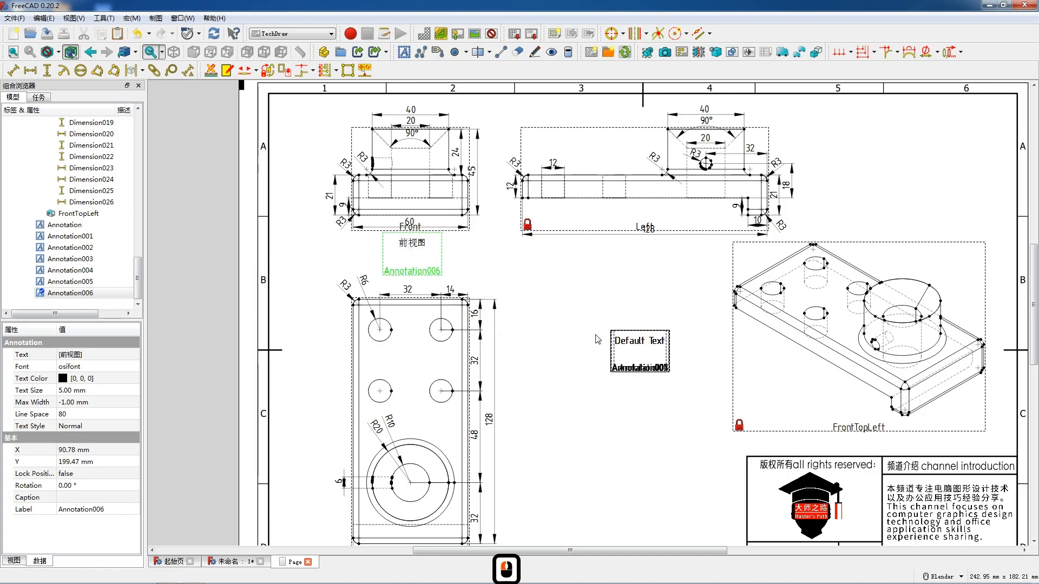
# Set another default annotation's text to 左视图 and place it beneath the Left view.
pyautogui.doubleClick(640, 348)
pyautogui.tripleClick(501, 240)
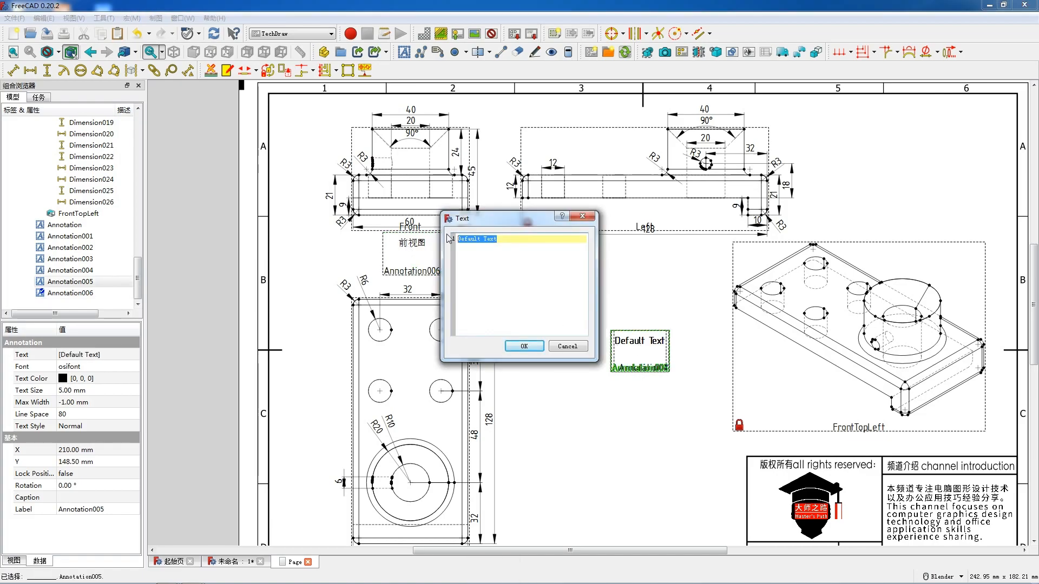
pyautogui.write('zst')
pyautogui.press('space')
pyautogui.click(525, 347)
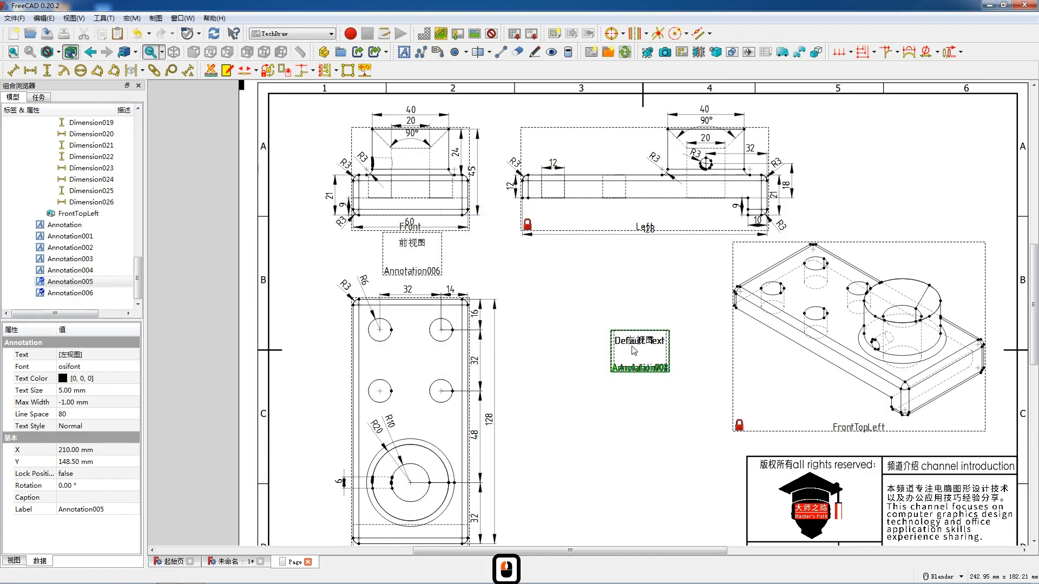
pyautogui.moveTo(645, 331); pyautogui.dragTo(655, 251)
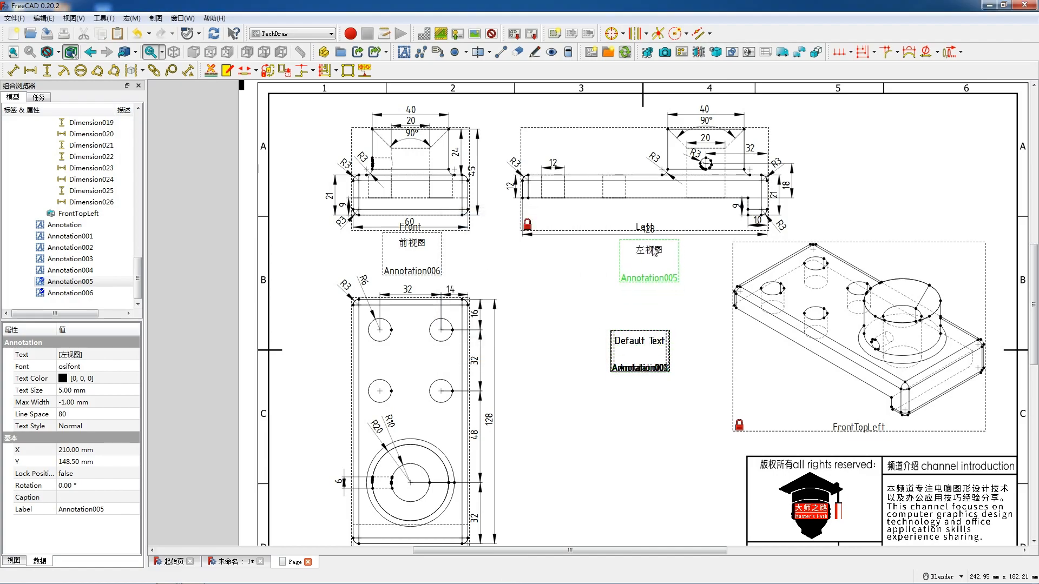
# Set another default annotation's text to 透视图 and place it beneath the isometric view.
pyautogui.doubleClick(640, 342)
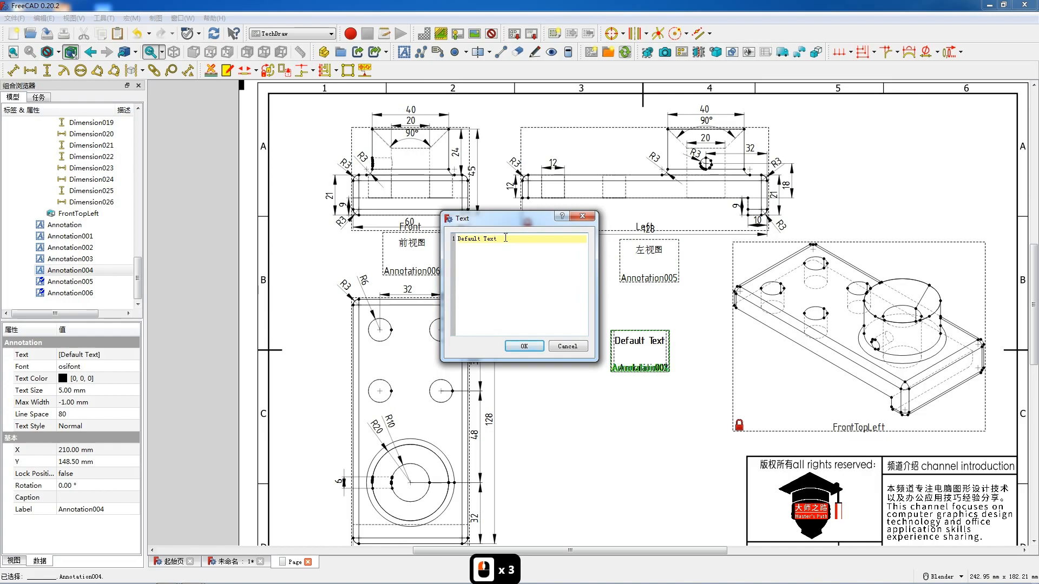
pyautogui.tripleClick(506, 238)
pyautogui.write('tst')
pyautogui.press('space')
pyautogui.click(523, 346)
pyautogui.moveTo(640, 350)
pyautogui.mouseDown()
pyautogui.moveTo(687, 357)
pyautogui.moveTo(862, 432)
pyautogui.moveTo(877, 427)
pyautogui.mouseUp()
# Set another default annotation's text to 顶视图 and place it beneath the Top view.
pyautogui.scroll(-6, 595, 271)
pyautogui.click(567, 187)
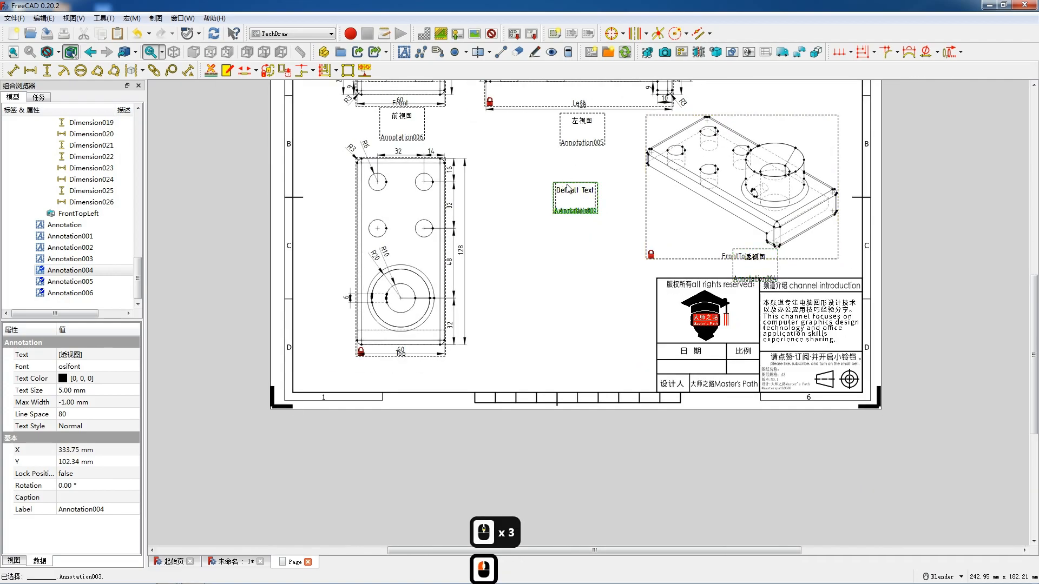
pyautogui.doubleClick(567, 187)
pyautogui.moveTo(505, 236); pyautogui.dragTo(449, 241)
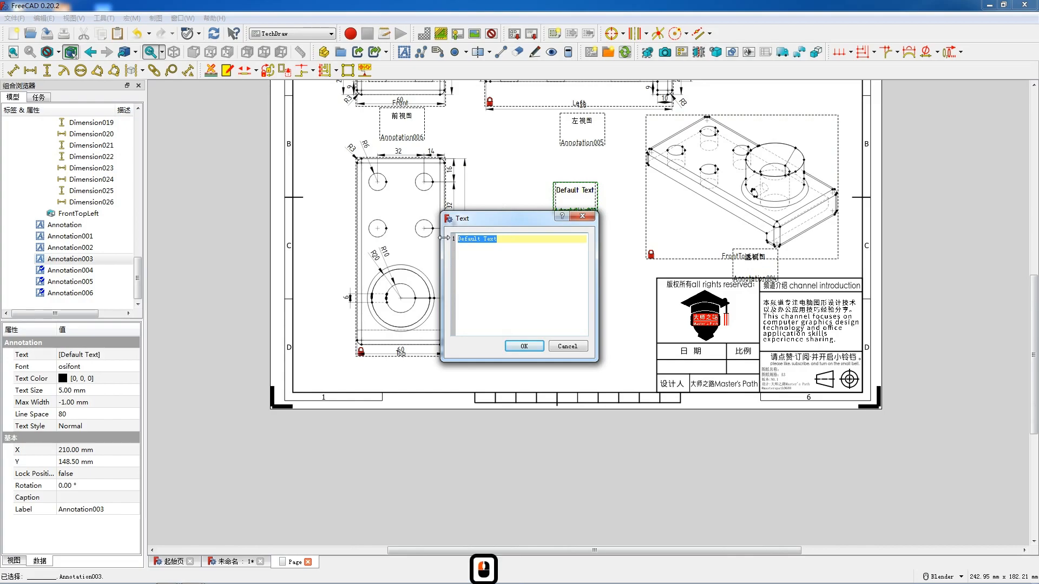
pyautogui.write('dst')
pyautogui.press('space')
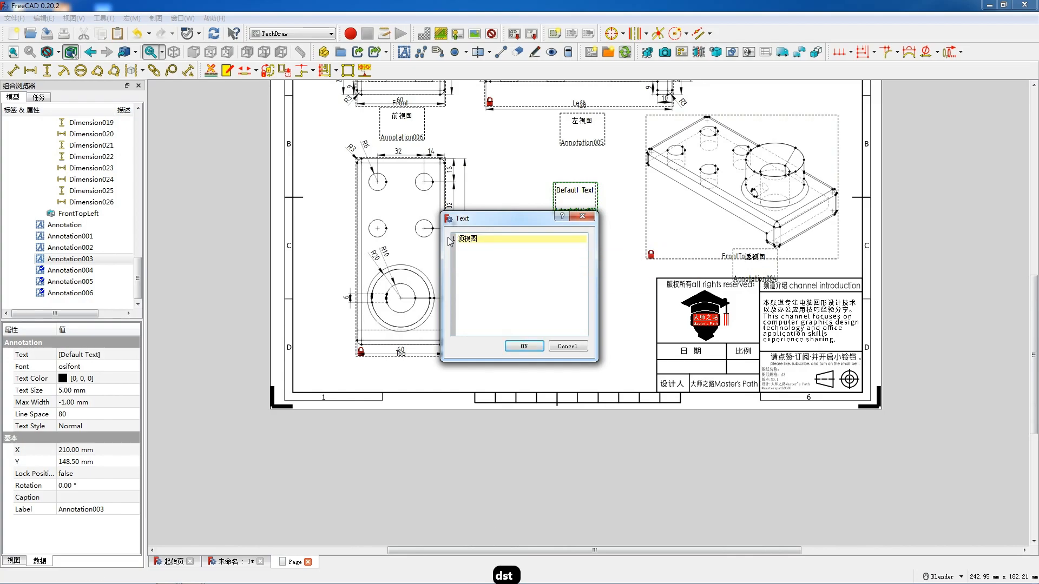
pyautogui.click(515, 348)
pyautogui.moveTo(573, 195); pyautogui.dragTo(402, 368)
# Change another default annotation to the date 2023.07.05 and place it in the title block's cell under 日期.
pyautogui.doubleClick(568, 203)
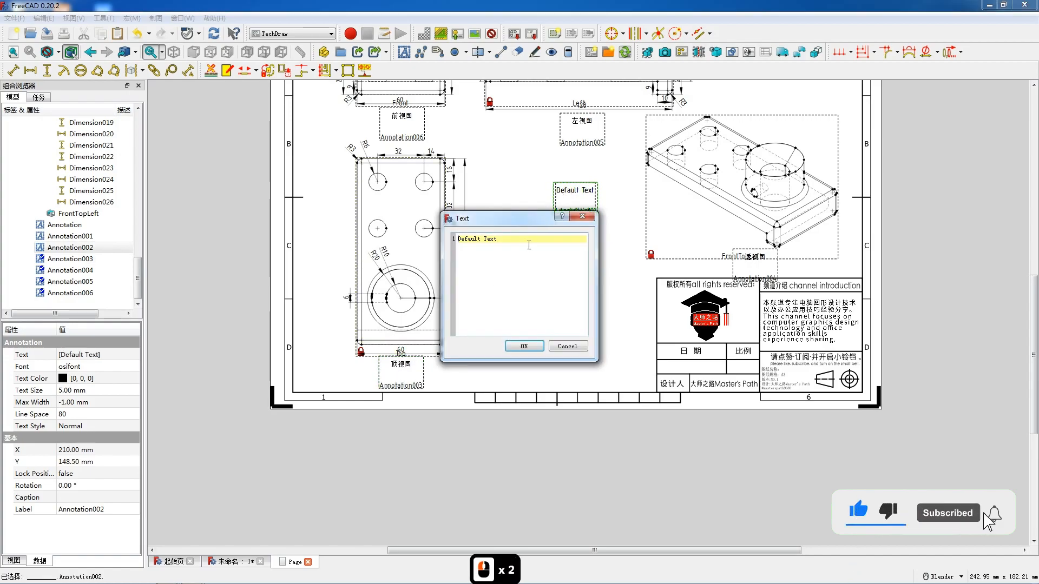
pyautogui.moveTo(506, 239); pyautogui.dragTo(441, 240)
pyautogui.write('2023.07.05')
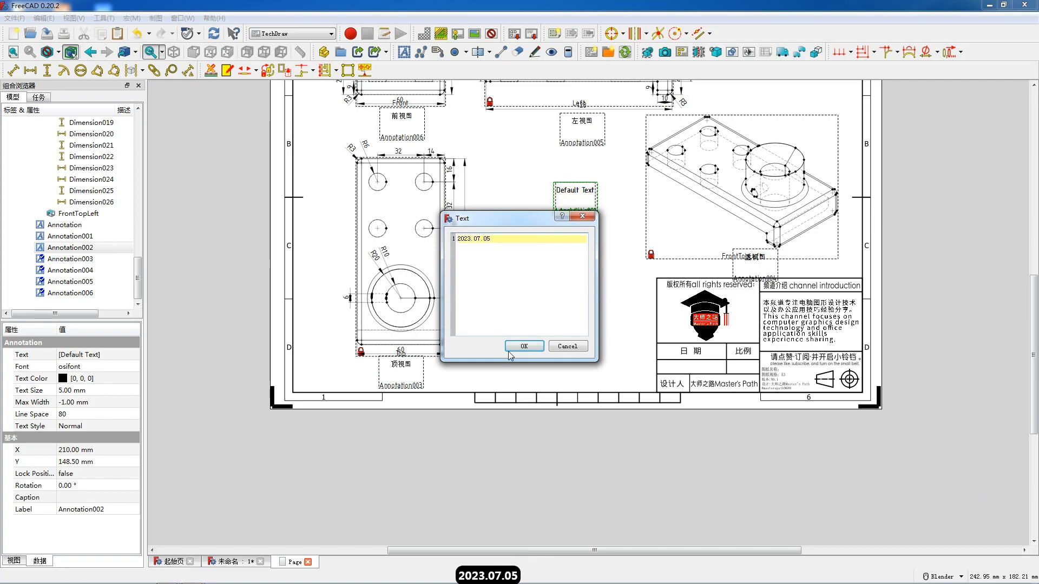
pyautogui.click(523, 346)
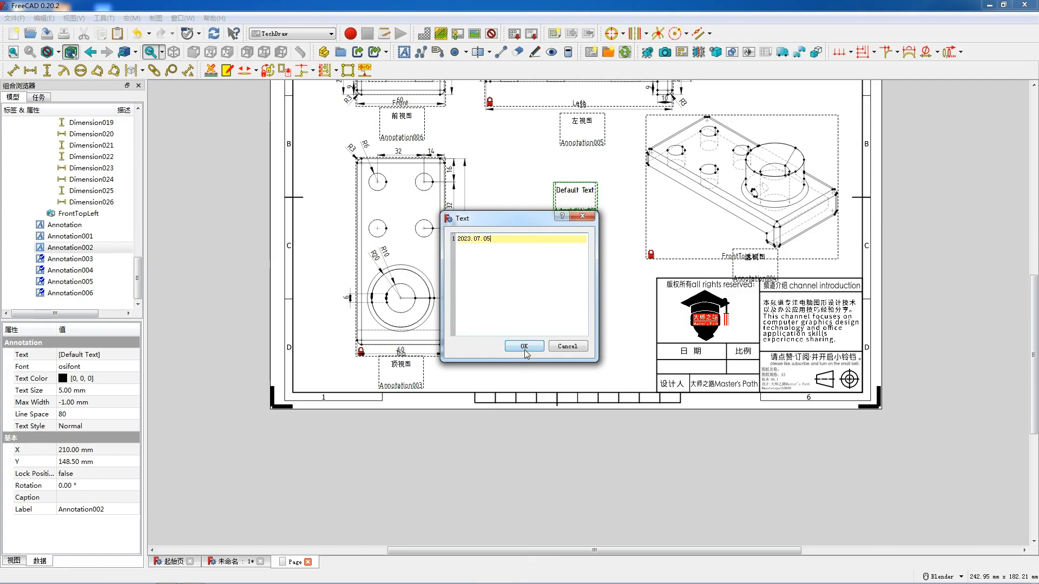
pyautogui.moveTo(570, 208); pyautogui.dragTo(463, 335)
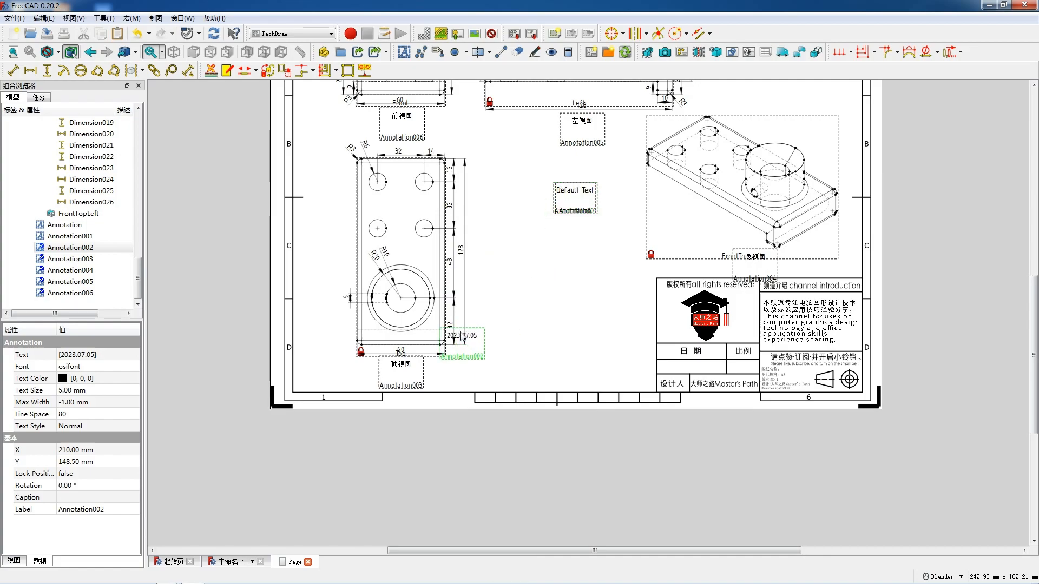
pyautogui.moveTo(574, 348); pyautogui.dragTo(692, 372)
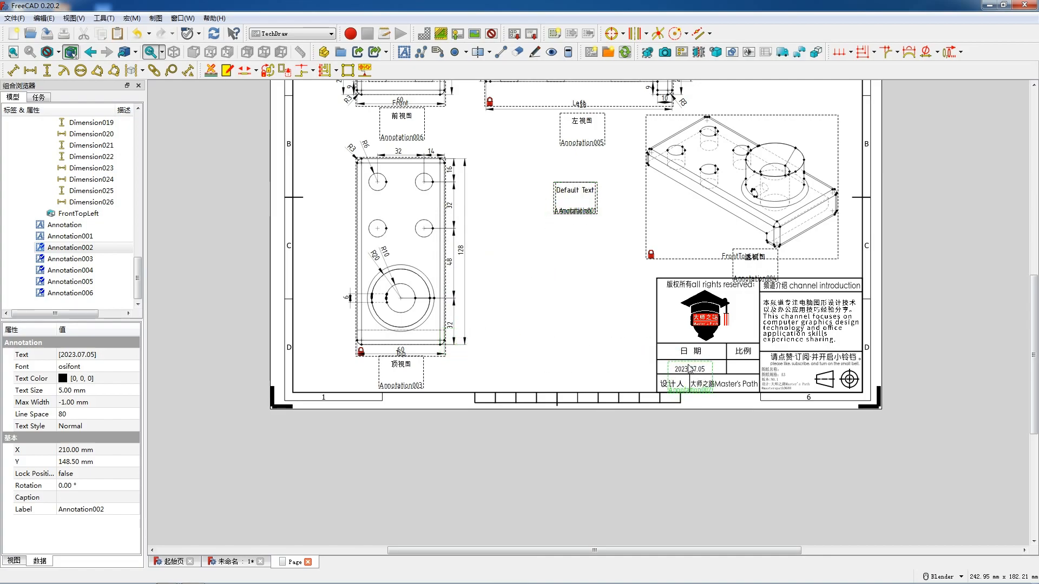
# Open the projection group's settings to check the view scale, close them and return to the drawing page.
pyautogui.scroll(13, 76, 186)
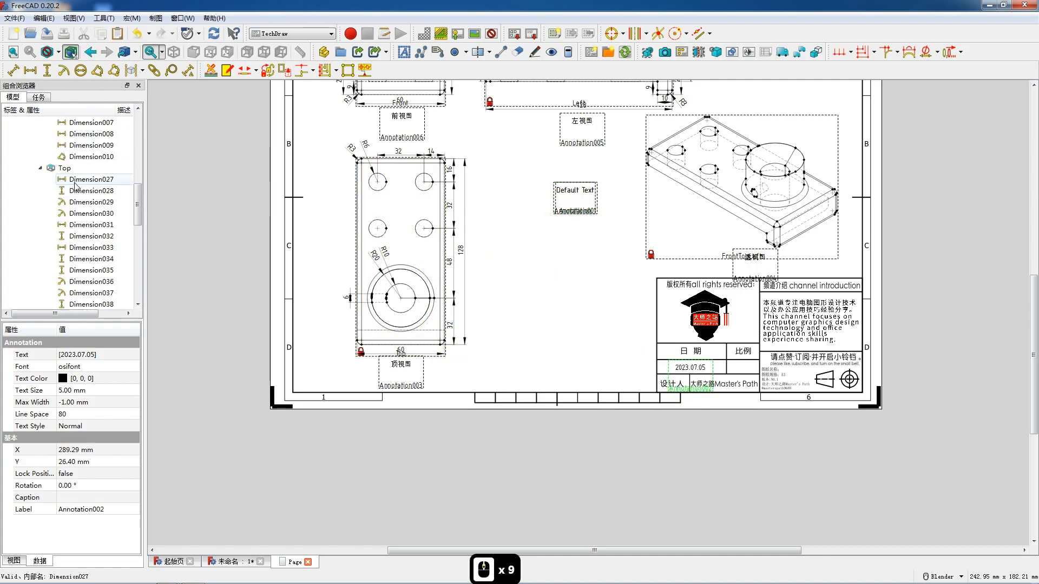
pyautogui.doubleClick(65, 157)
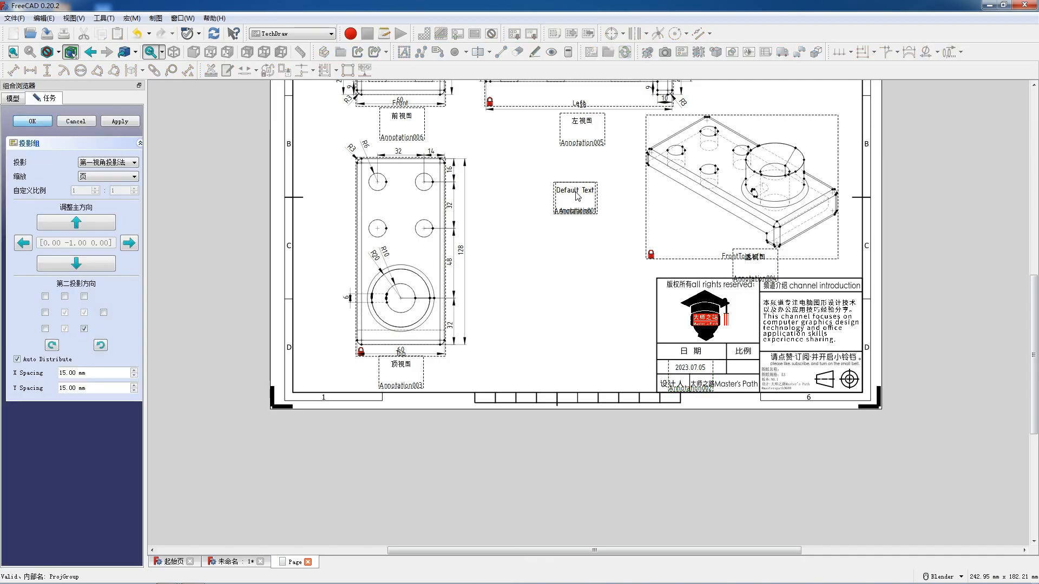
pyautogui.click(33, 123)
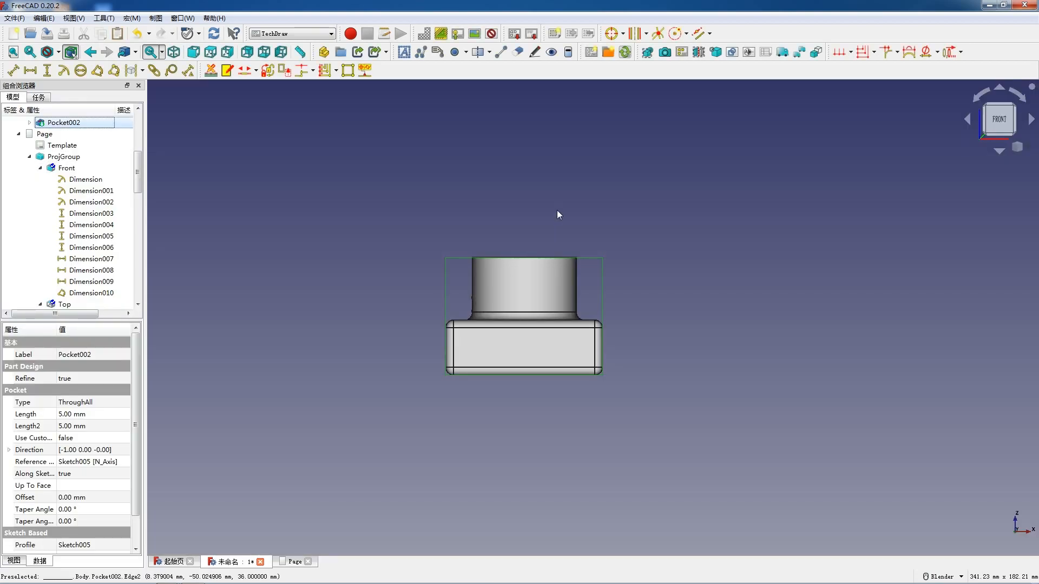
pyautogui.doubleClick(45, 135)
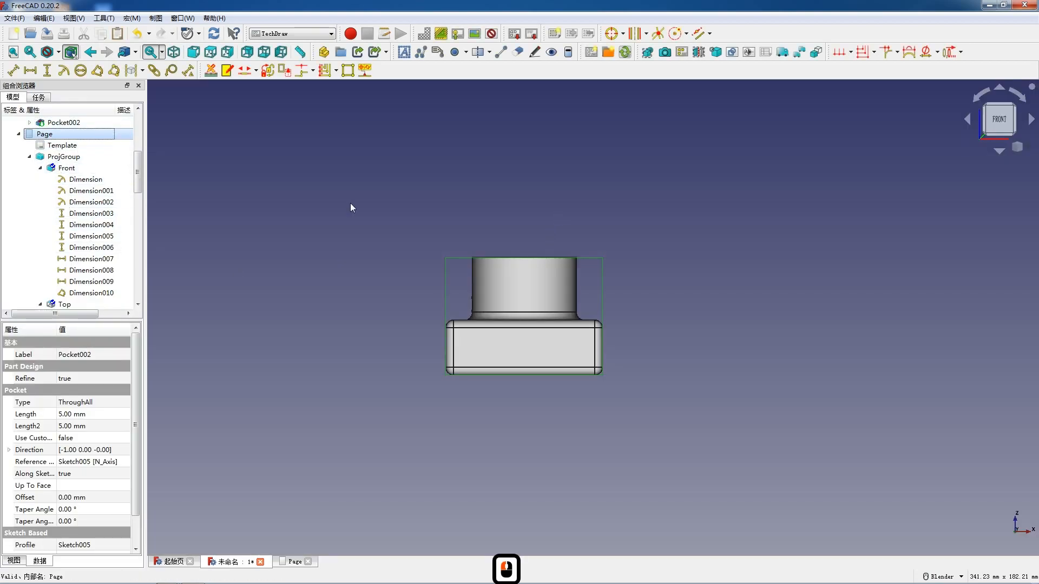
# Change a default annotation's text to 1: 1 and place it in the title block's cell under 比例.
pyautogui.doubleClick(571, 197)
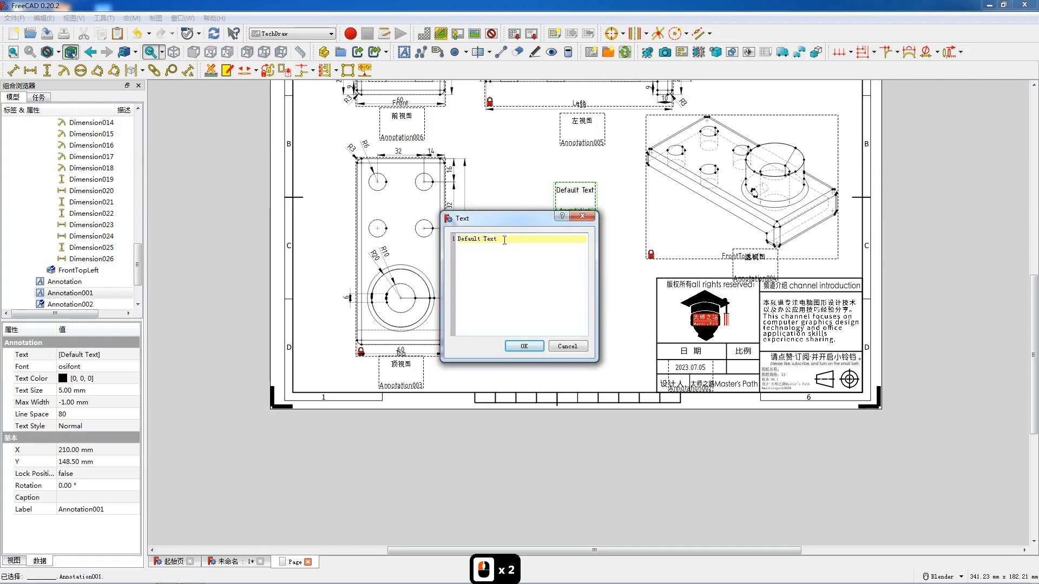
pyautogui.moveTo(504, 240); pyautogui.dragTo(458, 240)
pyautogui.write('1: 1')
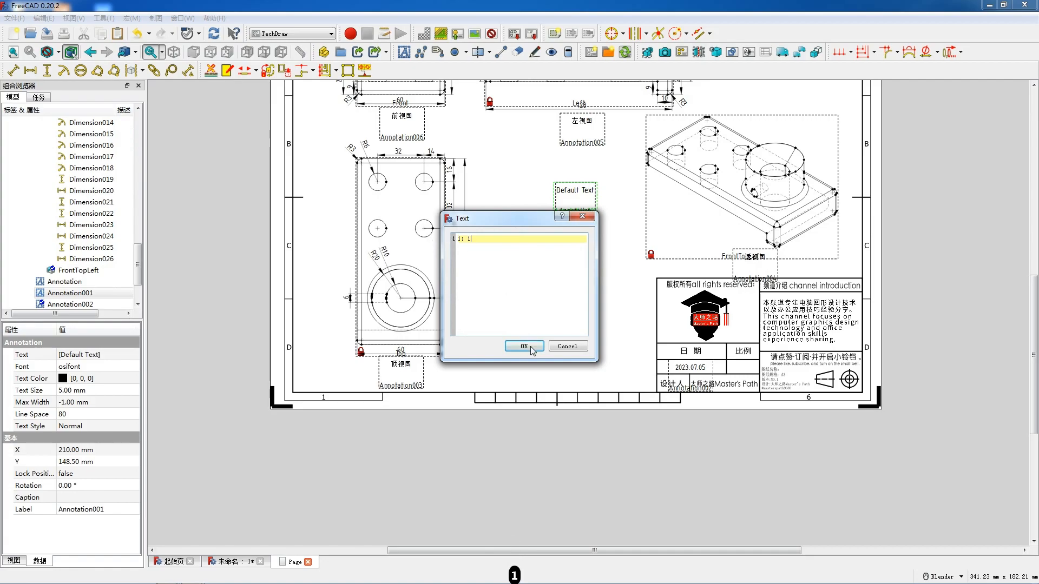
pyautogui.click(524, 346)
pyautogui.moveTo(580, 194)
pyautogui.mouseDown()
pyautogui.moveTo(628, 216)
pyautogui.moveTo(737, 357)
pyautogui.mouseUp()
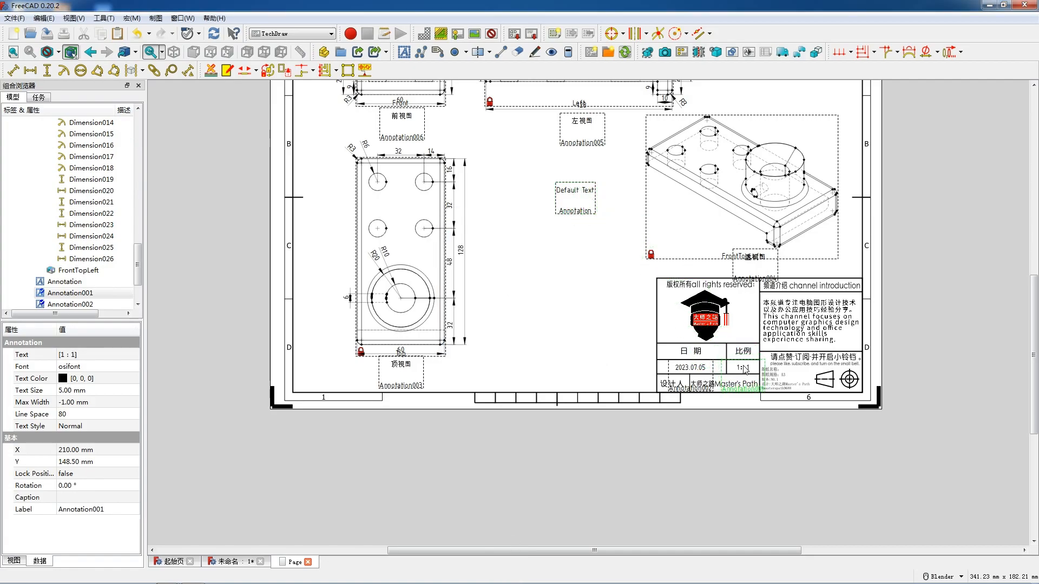
pyautogui.click(721, 353)
# Set the remaining default annotation's text to 机械产品零件0142.
pyautogui.doubleClick(580, 195)
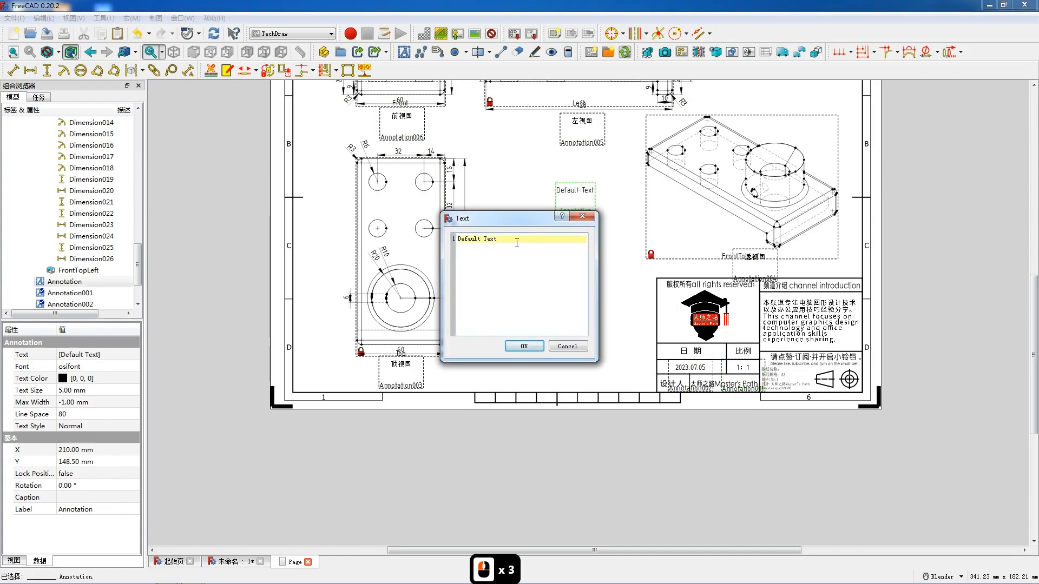
pyautogui.write('机械')
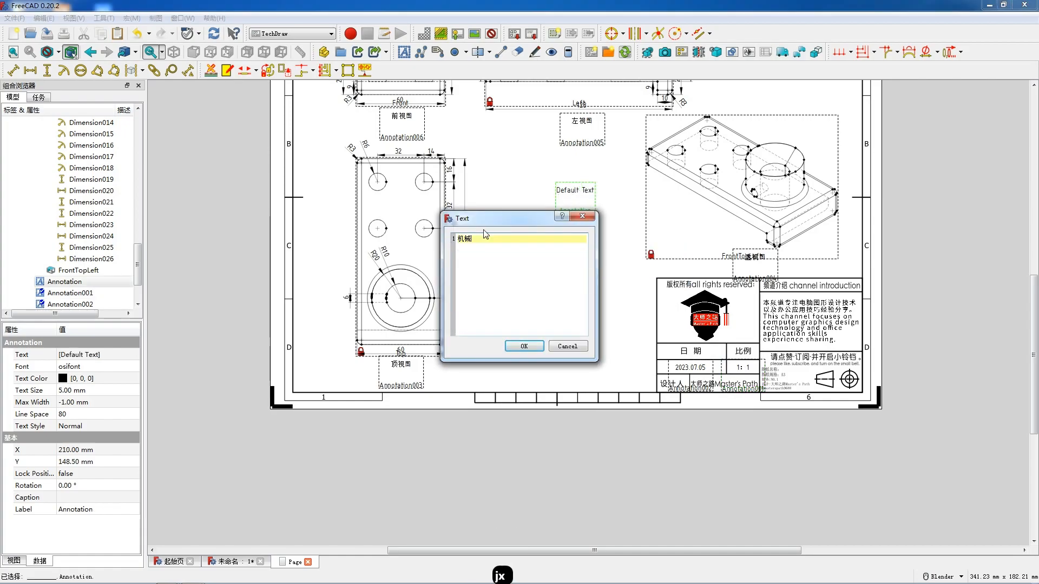
pyautogui.write('产品零件0142')
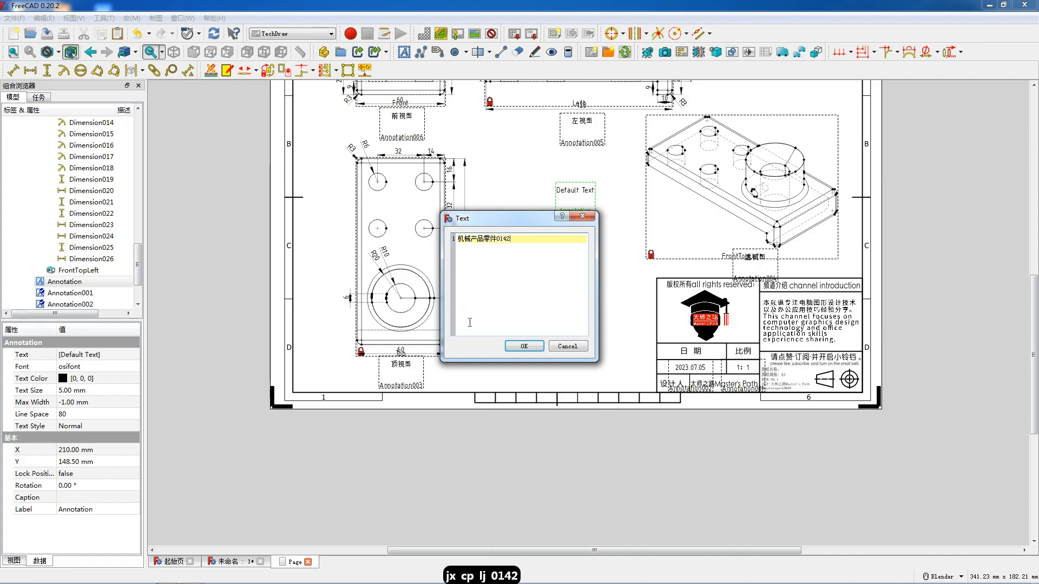
pyautogui.click(523, 346)
# Set the part name annotation's text size to 3 mm and place it in the title block's small-print area beside the projection symbol.
pyautogui.click(98, 389)
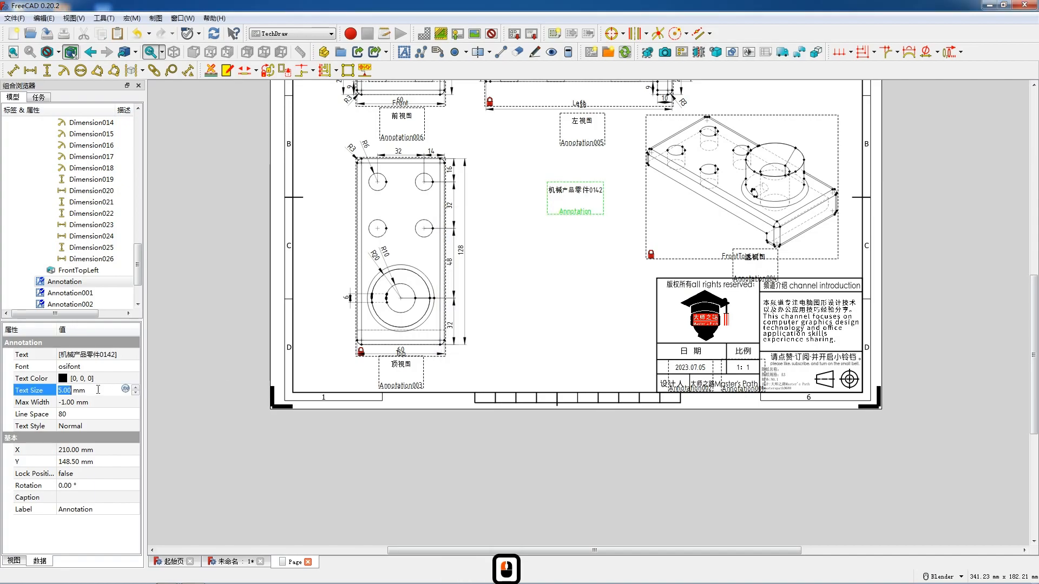
pyautogui.write('3')
pyautogui.press('Return')
pyautogui.moveTo(575, 197); pyautogui.dragTo(789, 369)
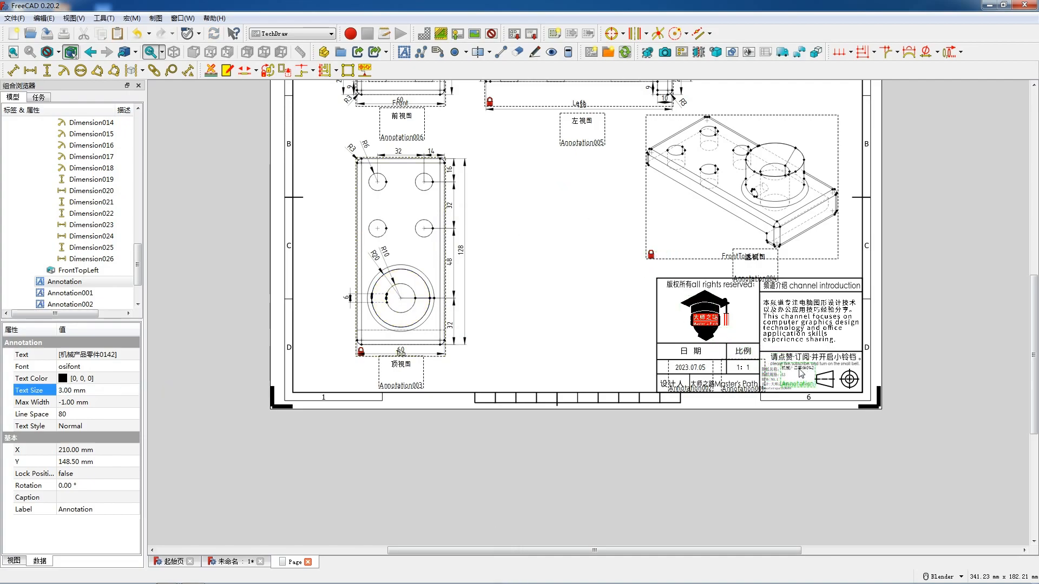
pyautogui.click(574, 284)
# Turn off the view frames on the drawing page and bring the whole sheet into view.
pyautogui.rightClick(565, 277)
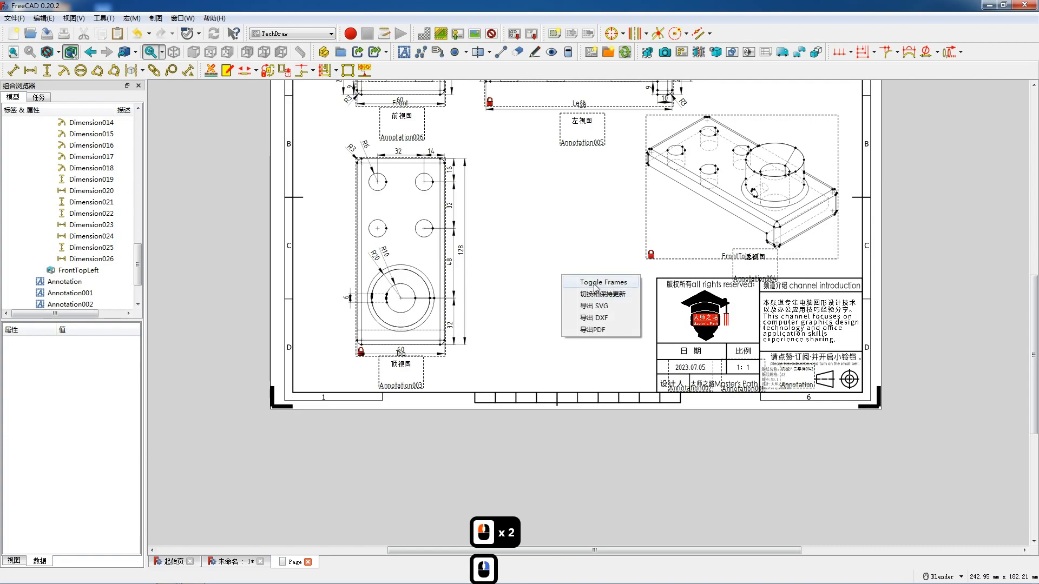
pyautogui.click(587, 286)
pyautogui.keyDown('shift'); pyautogui.moveTo(571, 229); pyautogui.dragTo(562, 363, button='middle'); pyautogui.keyUp('shift')
pyautogui.click(563, 362)
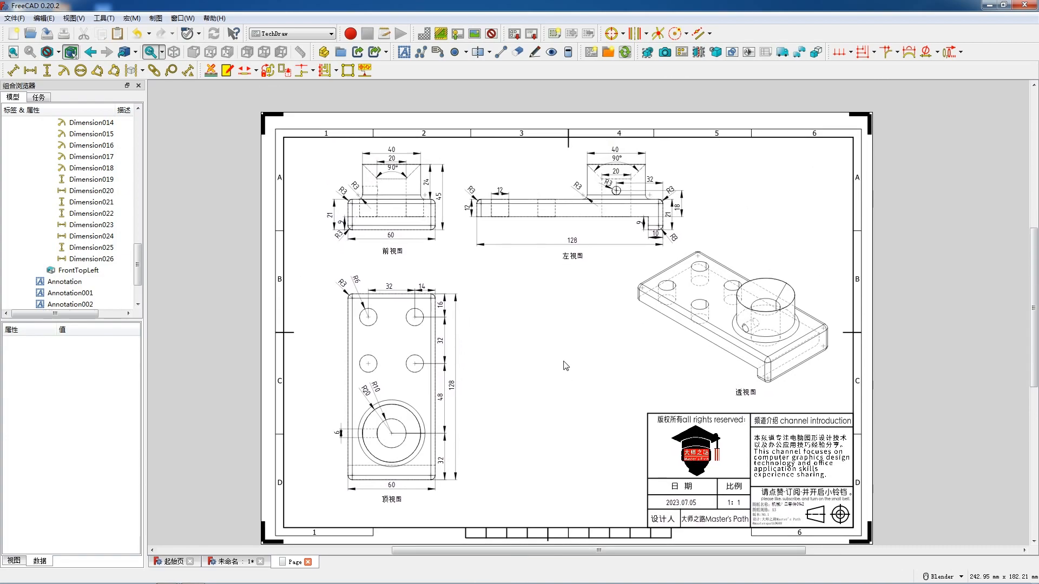